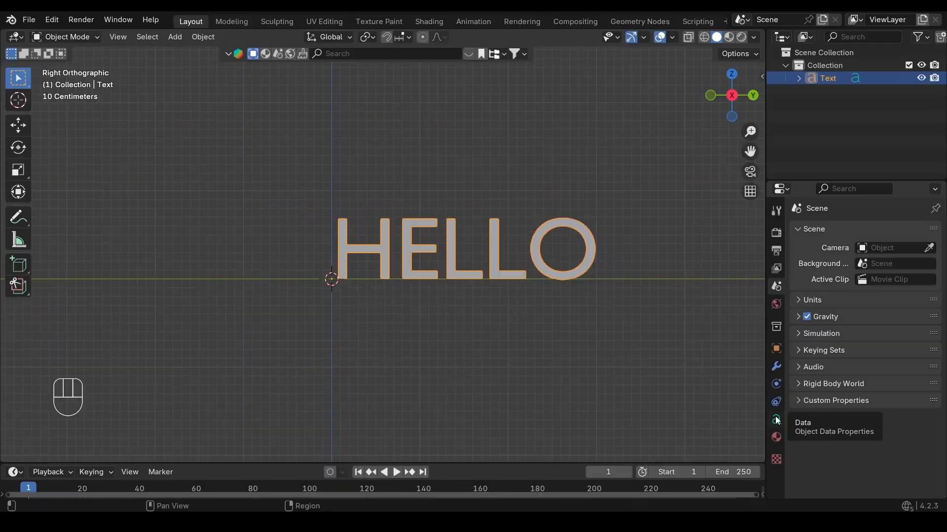
Set the HELLO text's paragraph alignment to Center horizontally and Middle vertically, and test its pivot with a cancelled rotation.
click(519, 278)
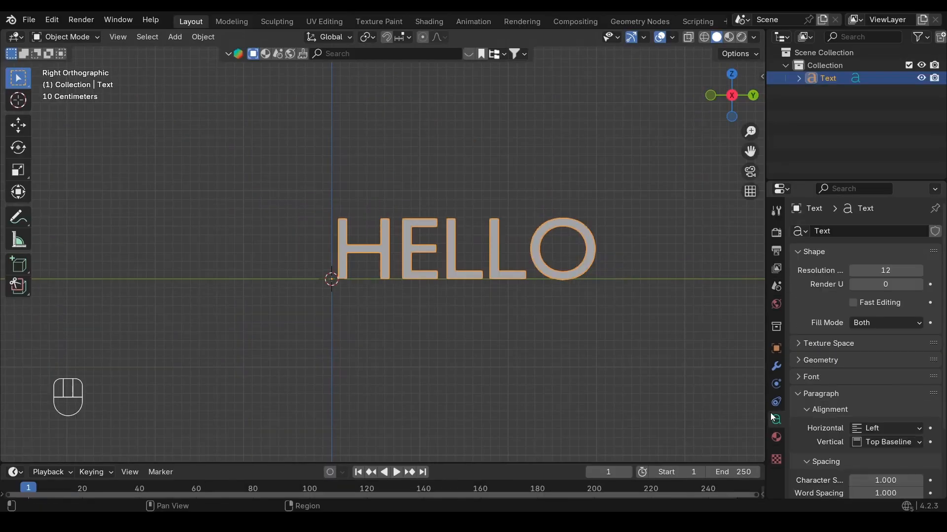
drag(763, 403, 728, 403)
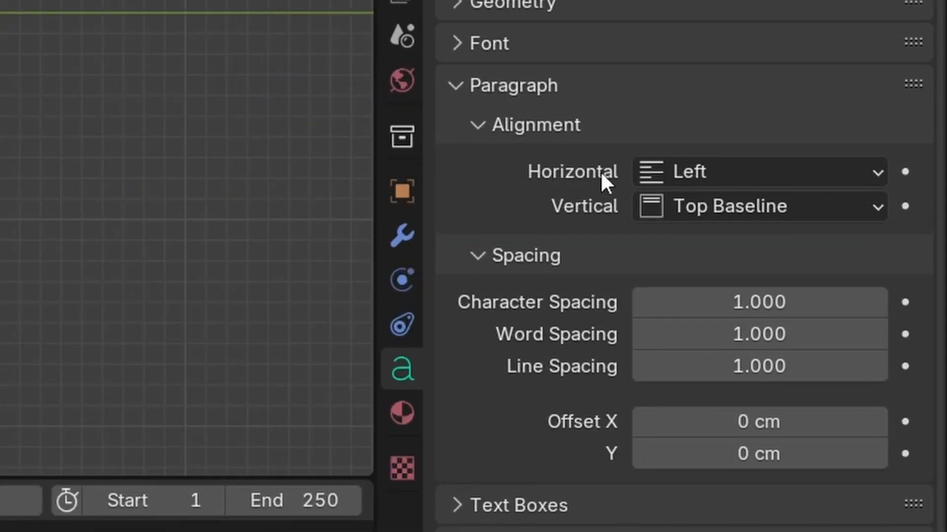
click(729, 171)
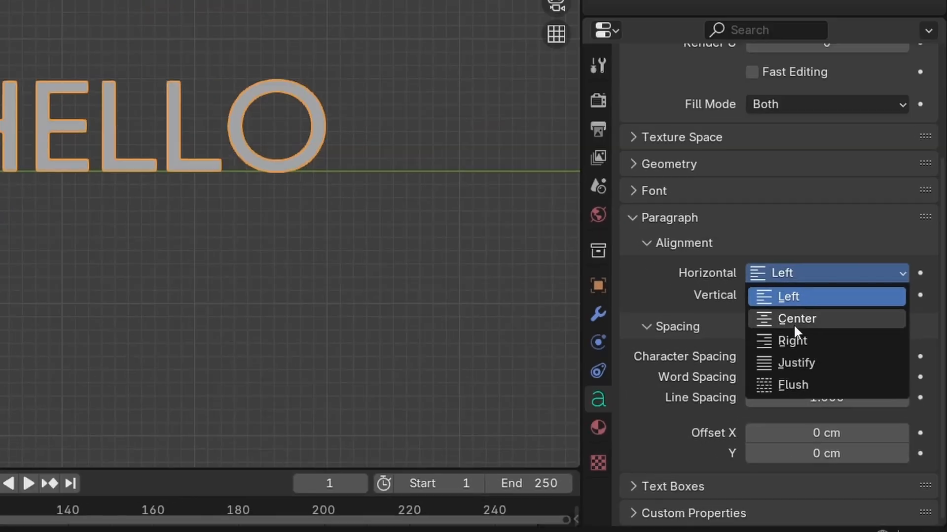
click(717, 247)
click(702, 216)
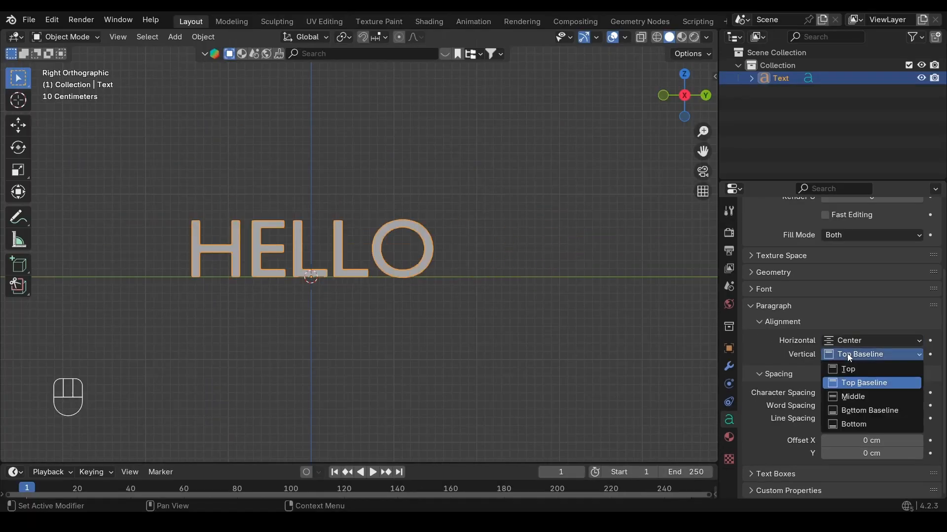
click(848, 396)
key(r)
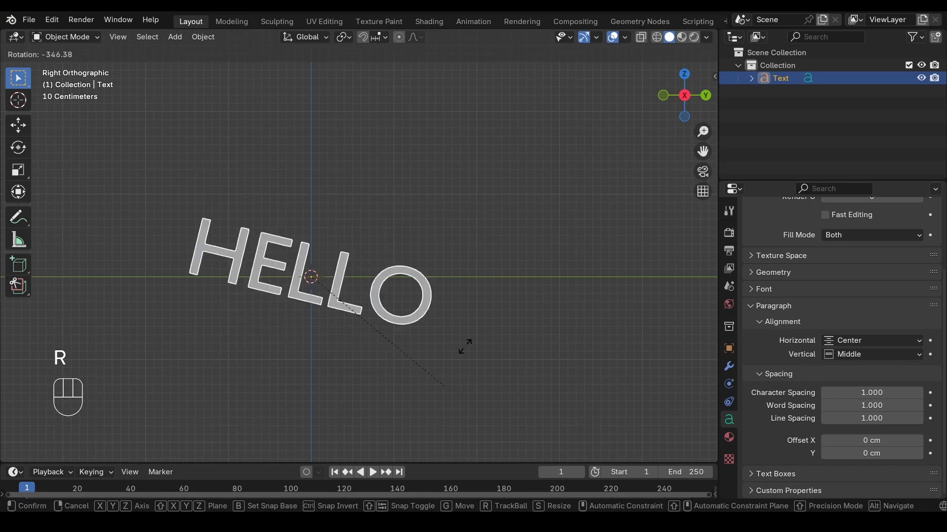
key(Escape)
Load Arial Rounded MT (ARLRDBD.TTF) from C:\Windows\Fonts as the text's regular font.
shift+middle_drag(390, 374, 481, 354)
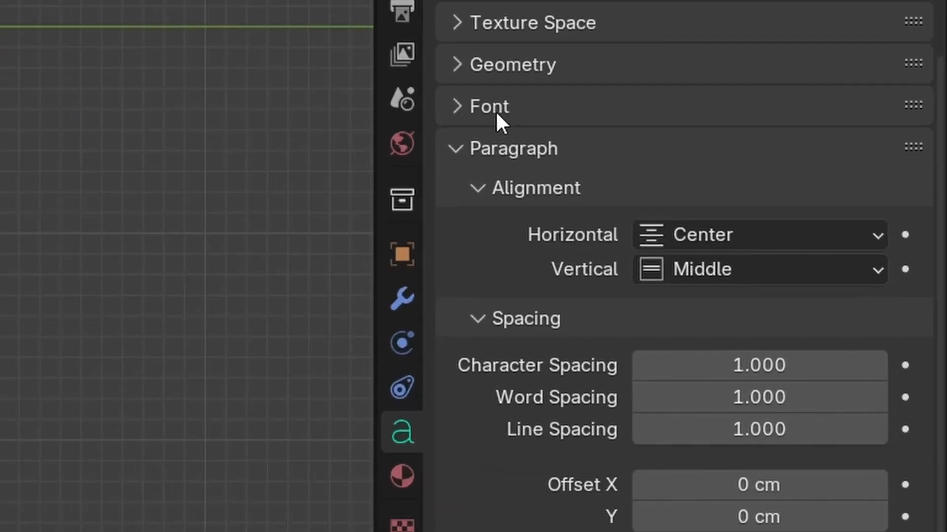
click(749, 290)
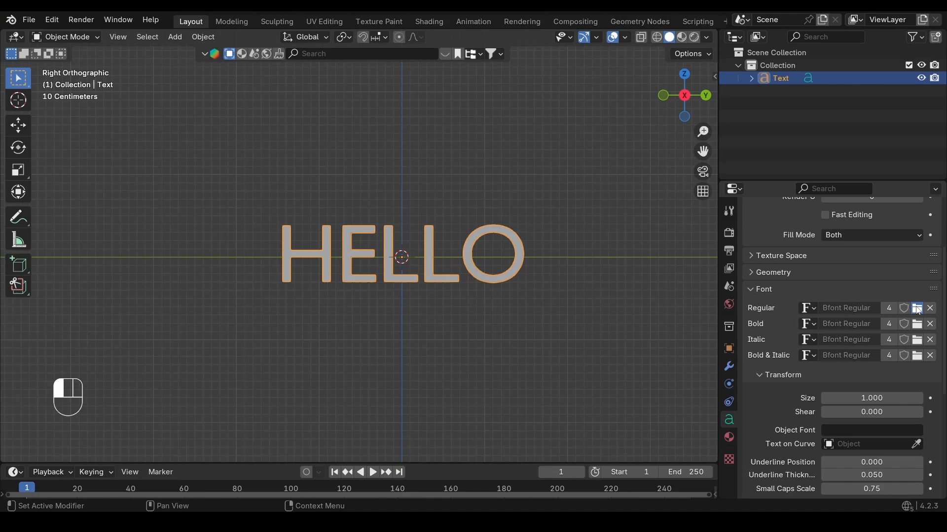
click(871, 153)
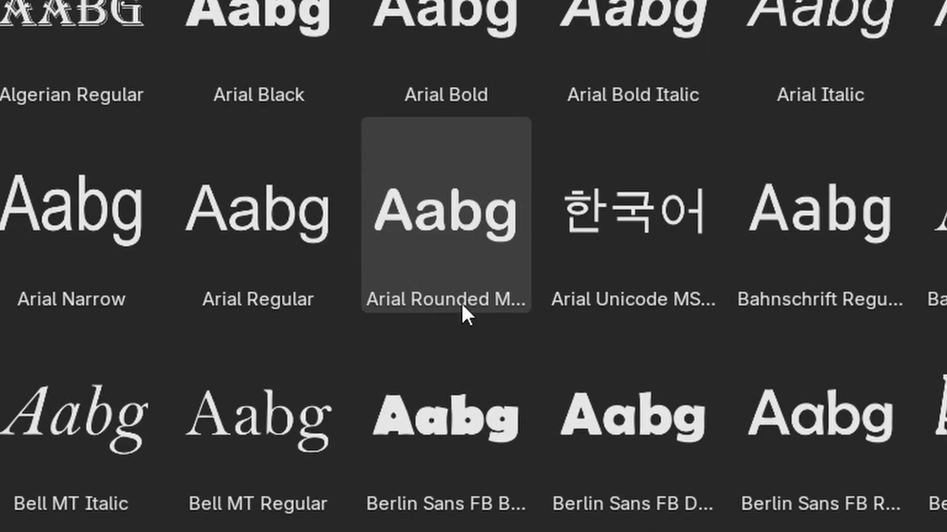
click(463, 297)
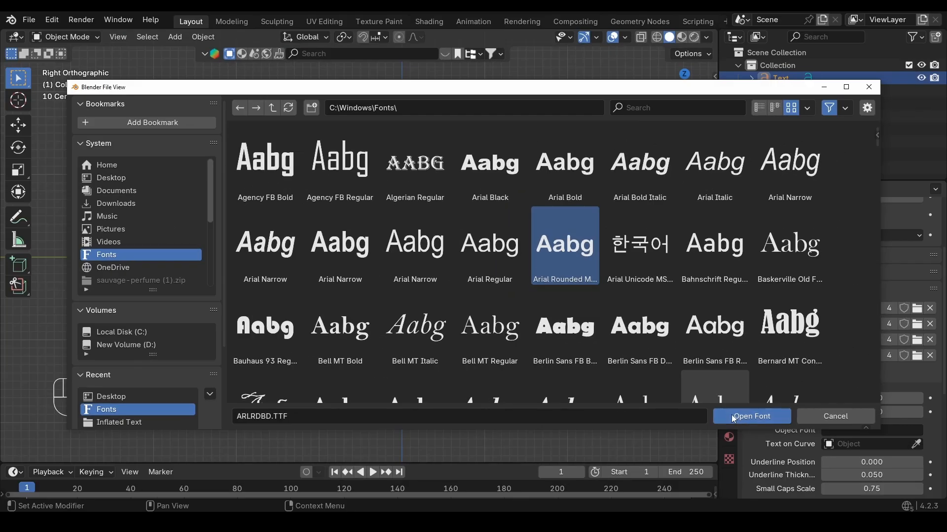
click(750, 416)
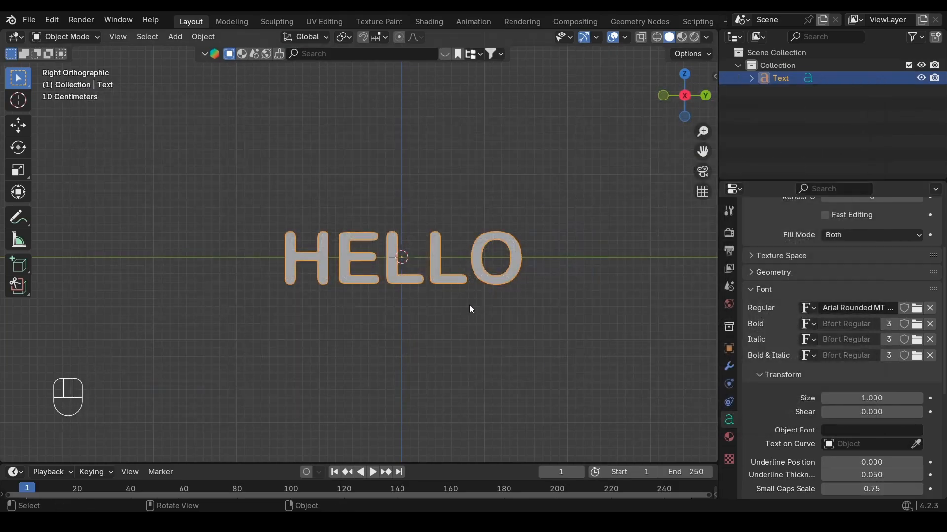
Set the text geometry's Extrude value to 5 cm and save the file.
scroll(432, 279, up, 3)
middle_drag(432, 279, 345, 303)
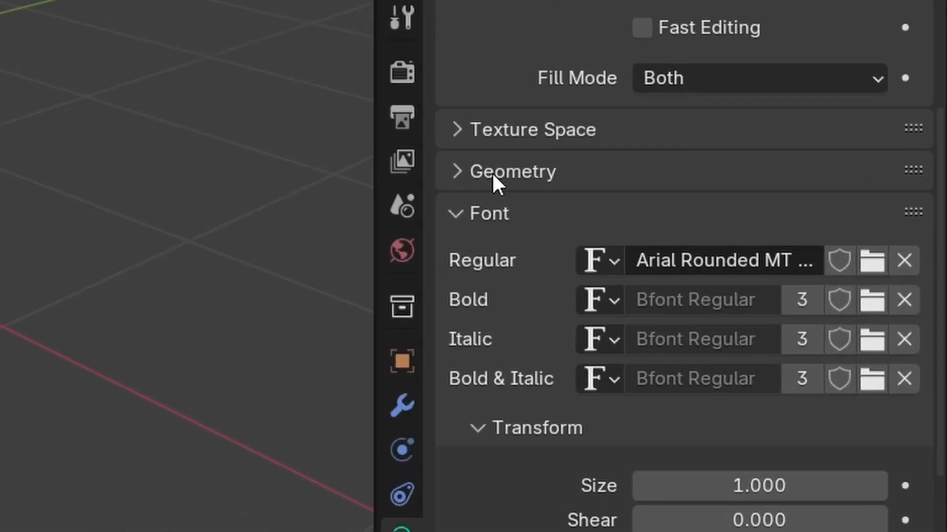
click(767, 273)
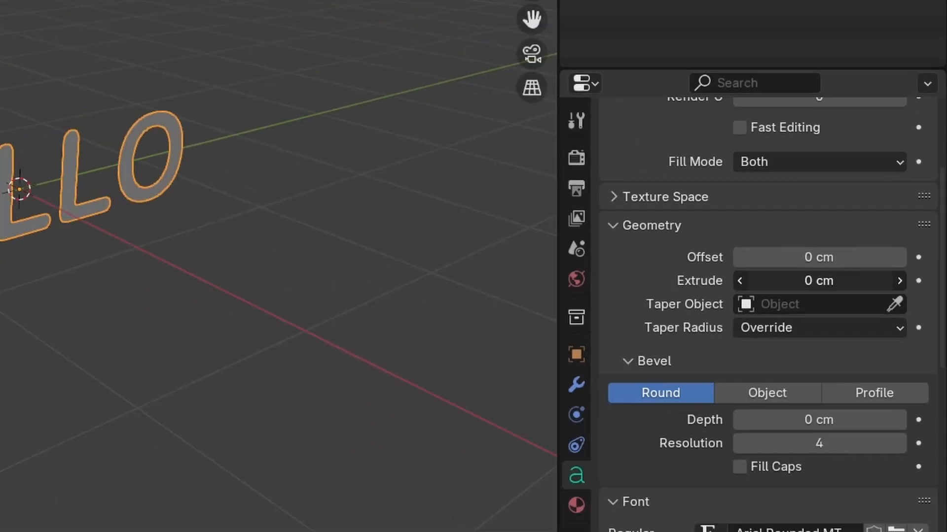
drag(715, 260, 752, 260)
key(BackSpace)
double_click(864, 306)
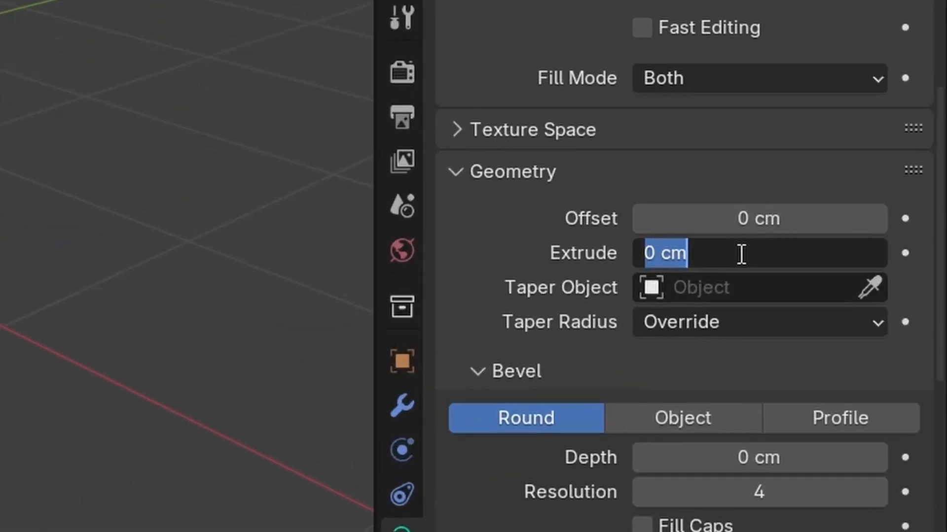
text(5)
key(Return)
alt+drag(491, 326, 280, 318)
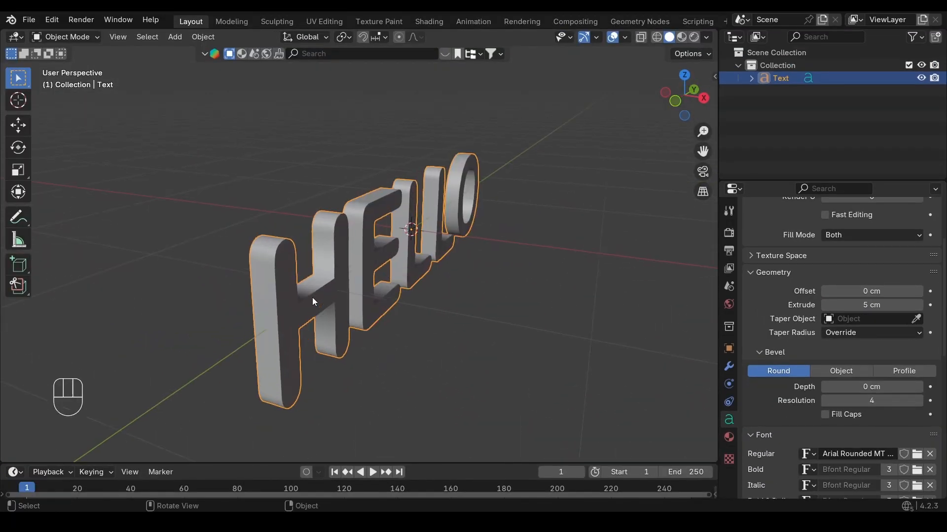
key(ctrl+s)
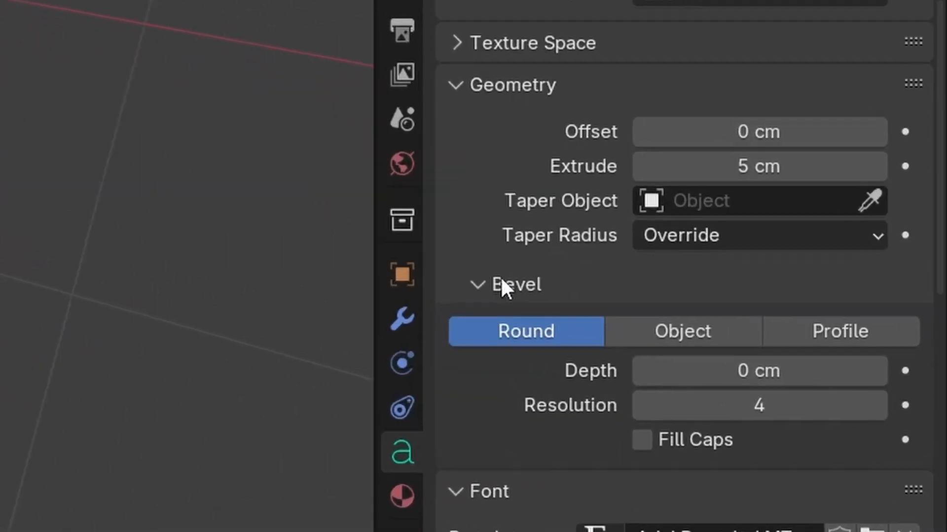
Set the text's round bevel depth to 3 cm.
scroll(769, 352, down, 4)
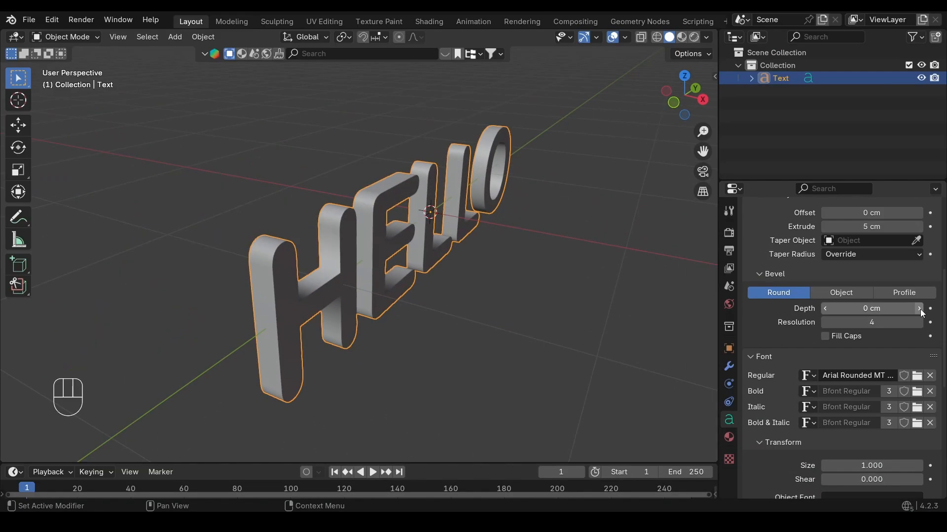
click(881, 175)
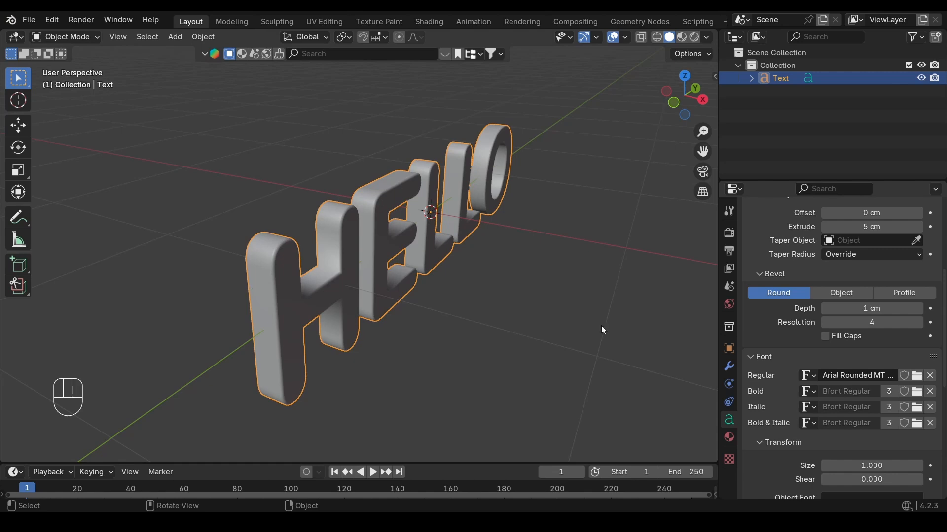
click(918, 308)
click(918, 308)
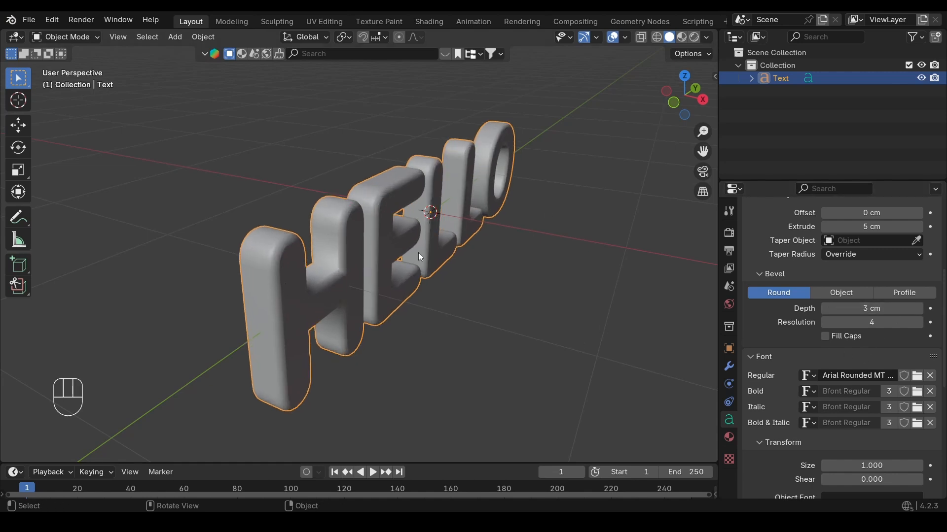
Switch to the right orthographic view and set the text's character spacing to 1.1.
click(702, 99)
scroll(789, 384, down, 10)
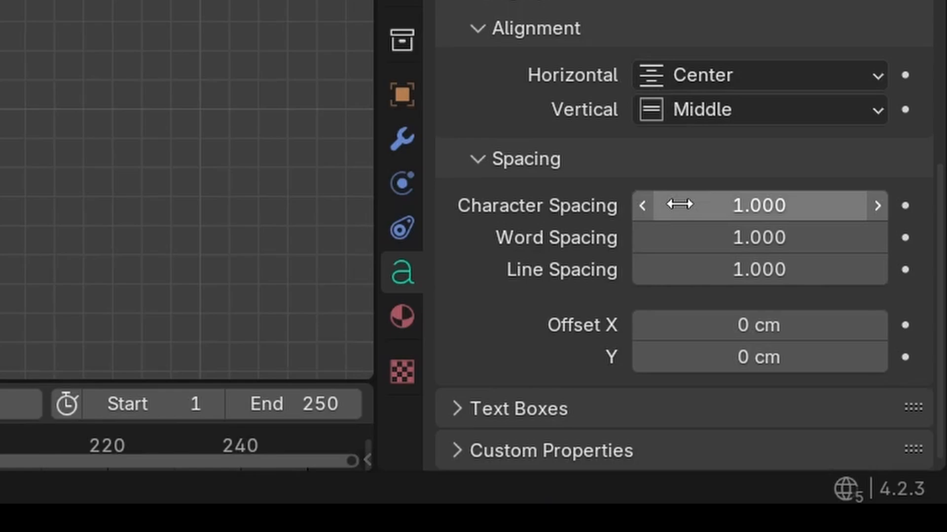
drag(736, 274, 882, 275)
drag(919, 340, 840, 341)
click(840, 340)
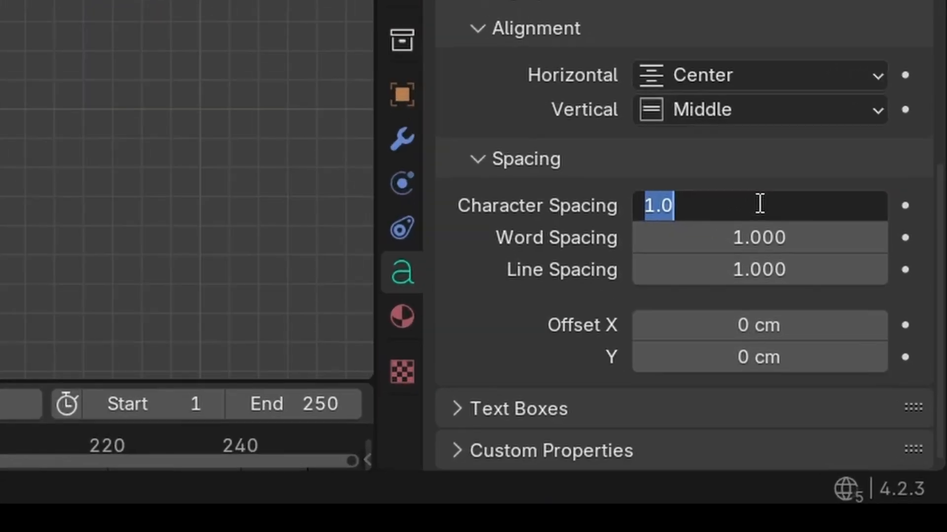
text(1.1)
key(Return)
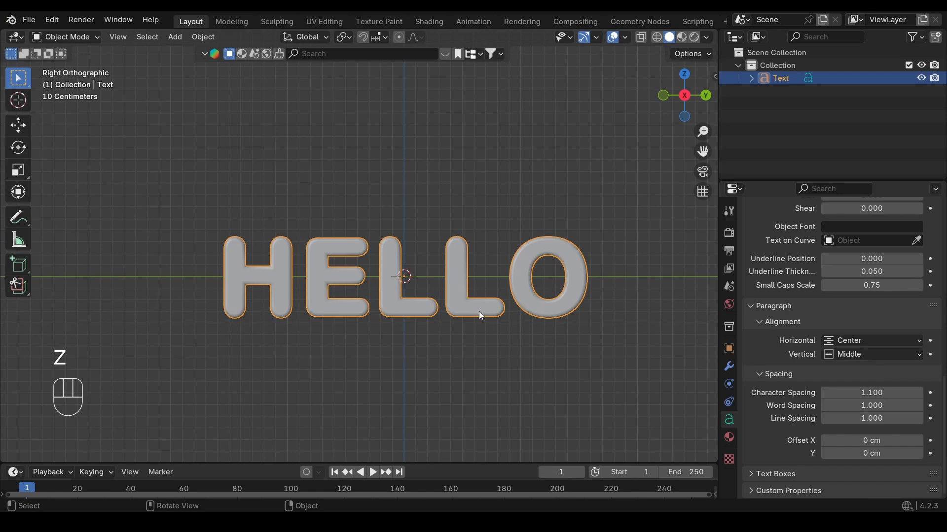
Move the HELLO text 200 cm upward along the global Z axis.
key(g)
key(z)
key(ctrl)
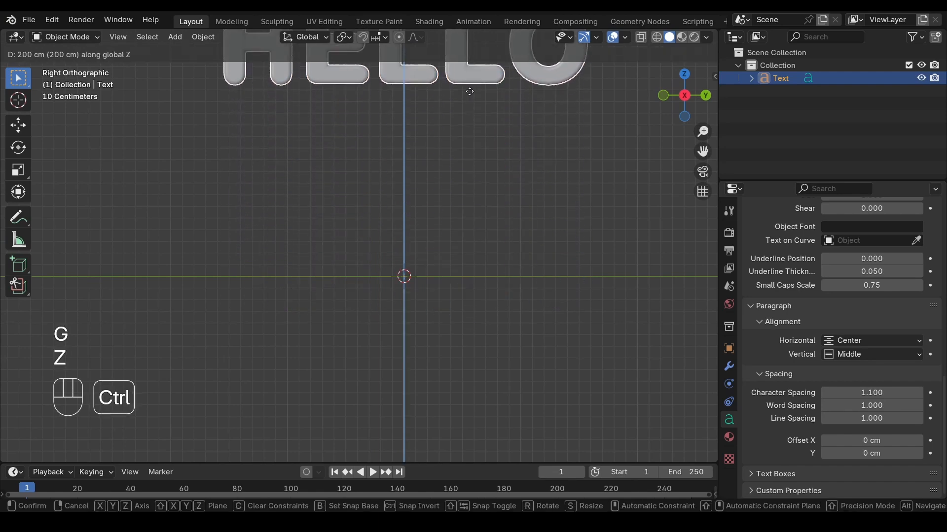
click(470, 91)
Convert the HELLO text object to a mesh.
scroll(415, 251, down, 2)
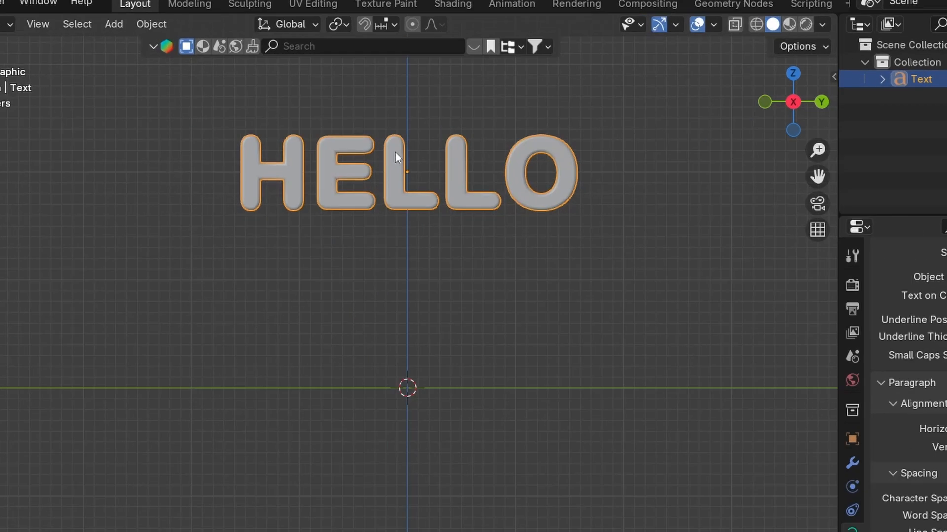
right_click(386, 138)
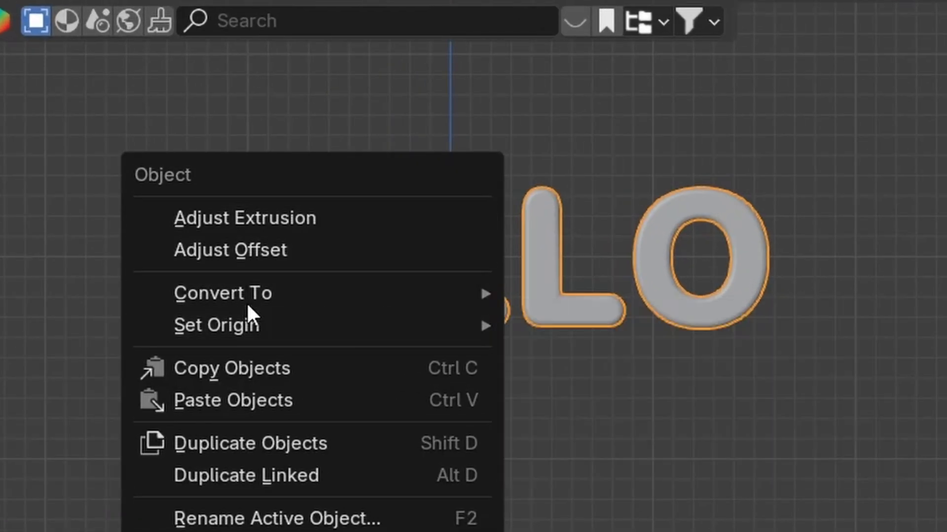
mouse_move(244, 304)
click(649, 302)
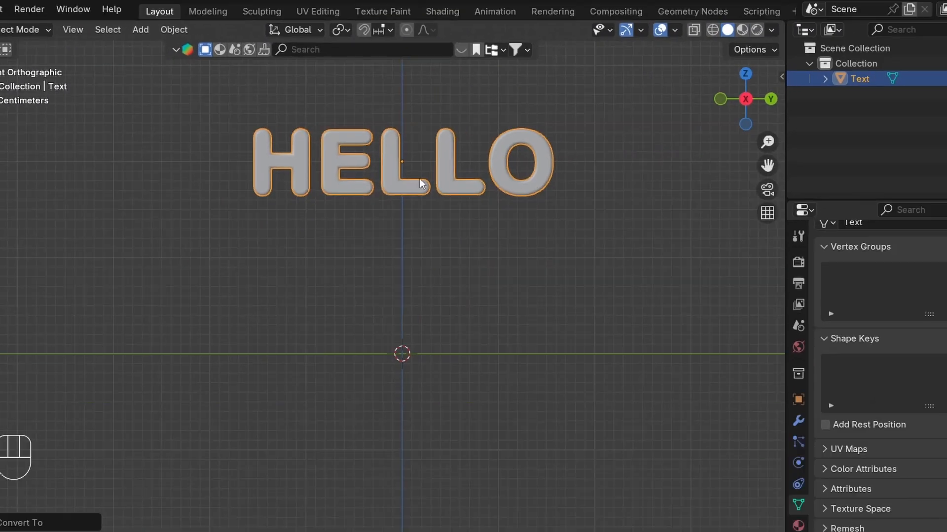
Examine the converted mesh's topology in face-select mode, checking faces on the letters L and E, and return to Object Mode.
key(Tab)
scroll(433, 129, up, 5)
key(3)
alt+click(434, 130)
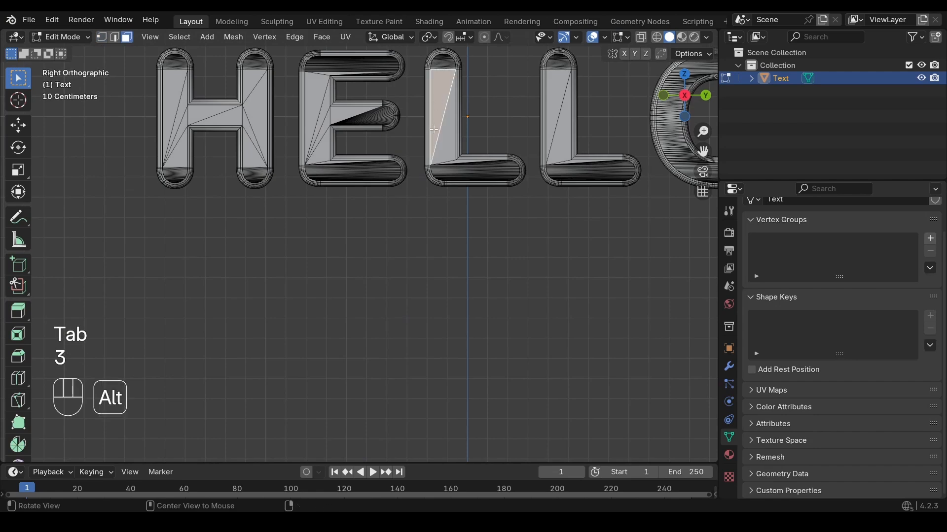
alt+drag(434, 129, 465, 139)
key(g)
right_click(466, 146)
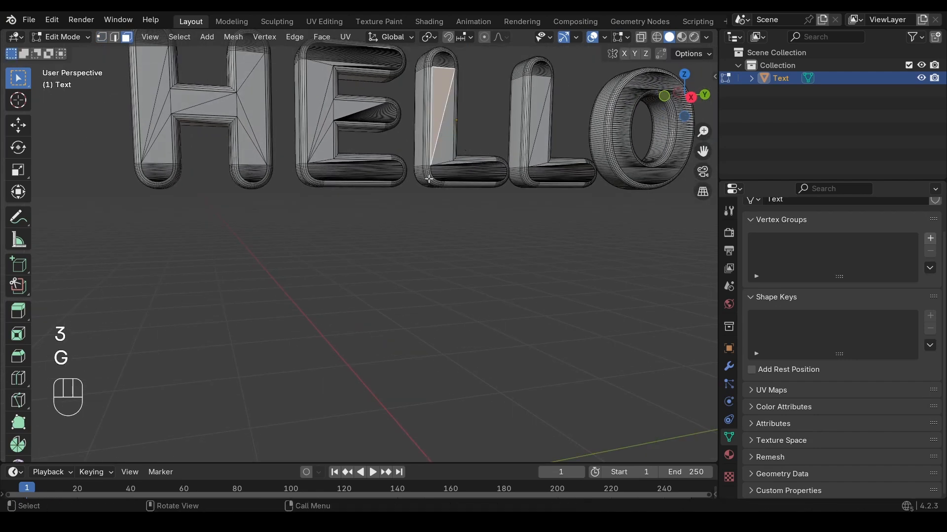
key(Tab)
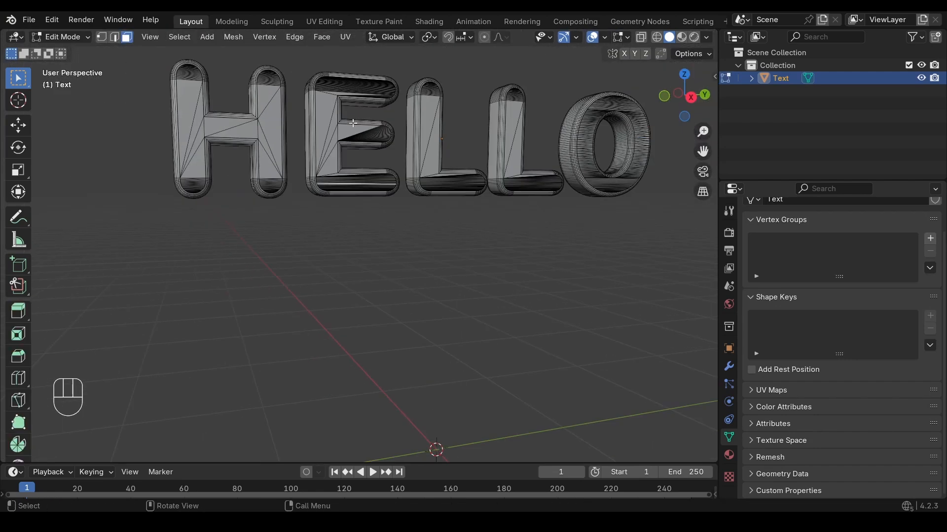
scroll(358, 132, up, 2)
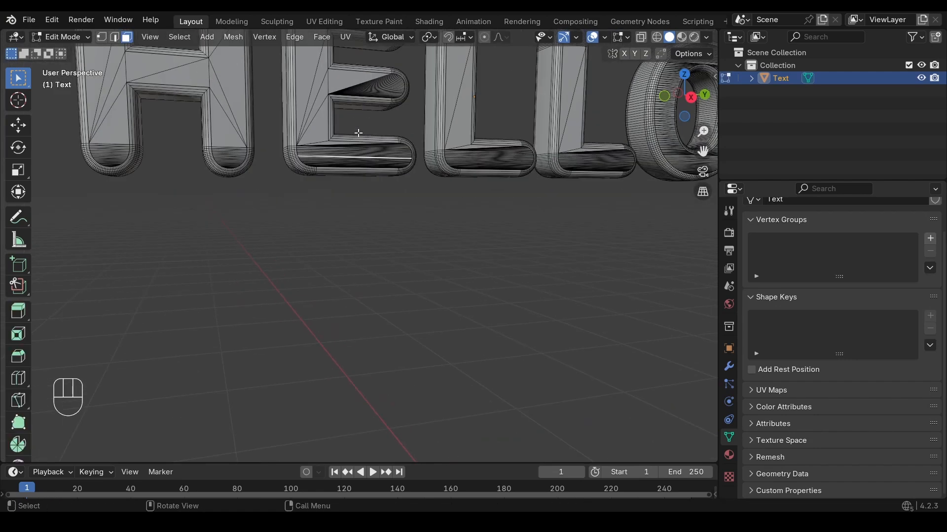
alt+shift+drag(348, 87, 359, 123)
key(g)
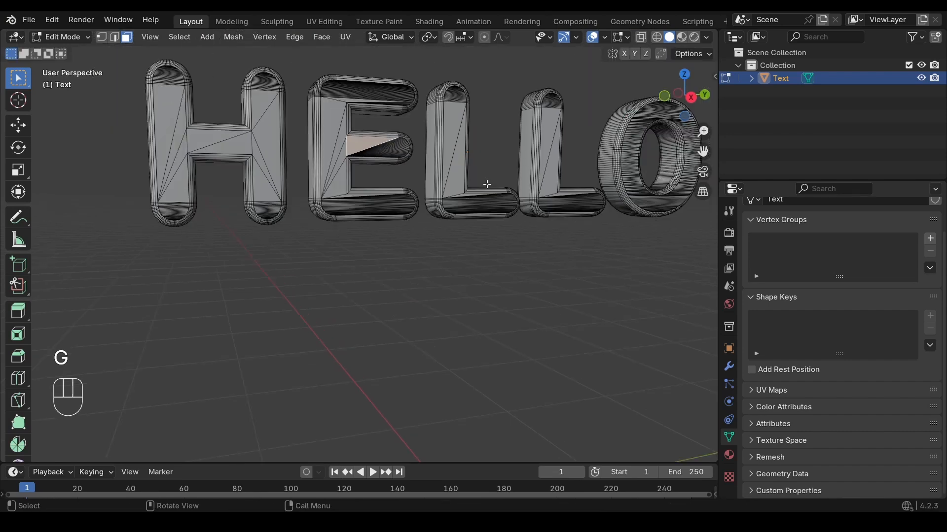
key(Tab)
Switch to the right orthographic view and add a Remesh modifier to the HELLO mesh.
click(691, 97)
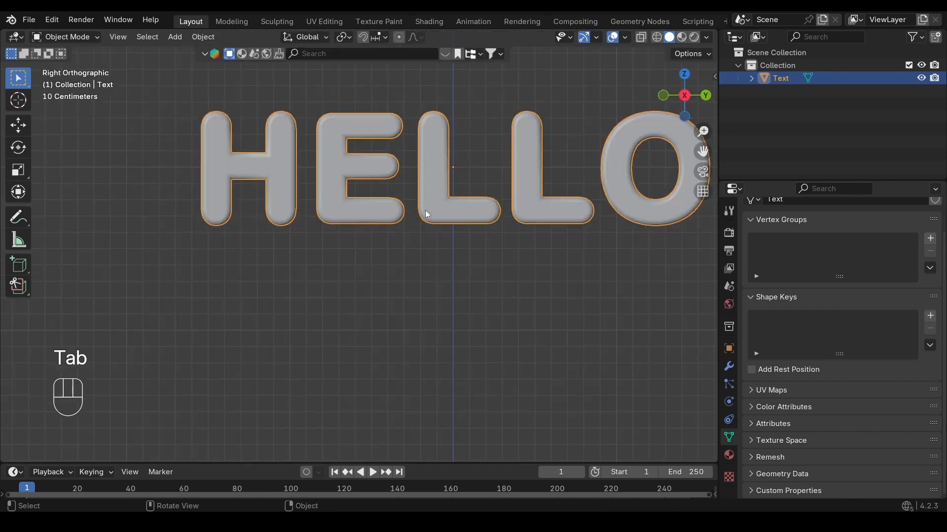
alt+shift+drag(422, 211, 413, 240)
click(440, 268)
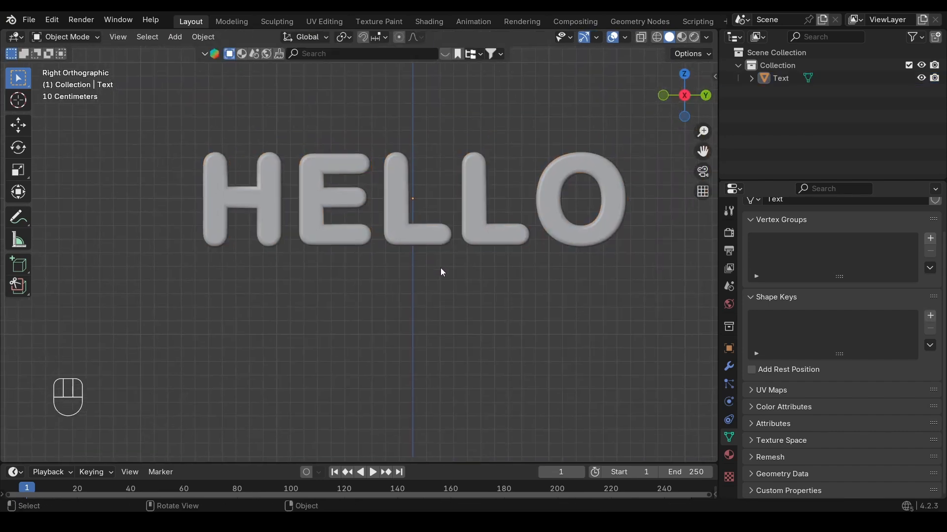
click(504, 241)
scroll(501, 256, up, 2)
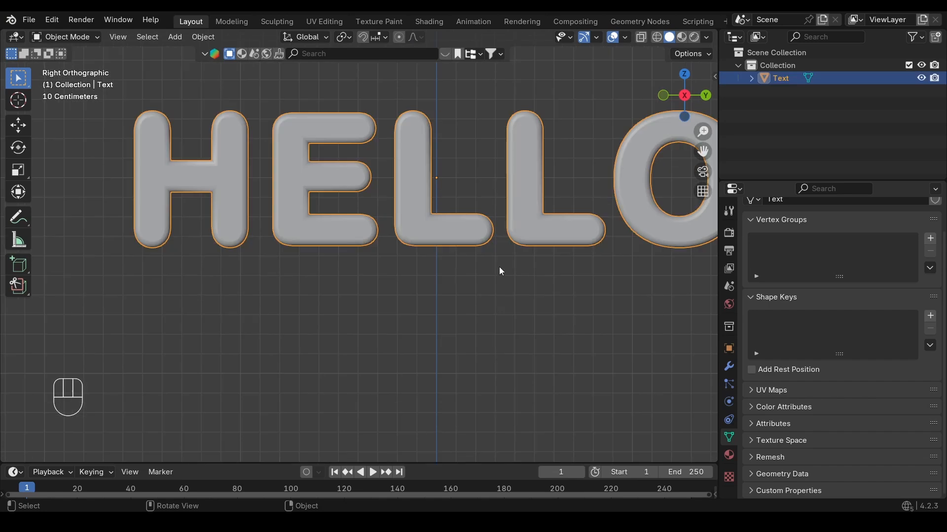
click(729, 366)
click(829, 232)
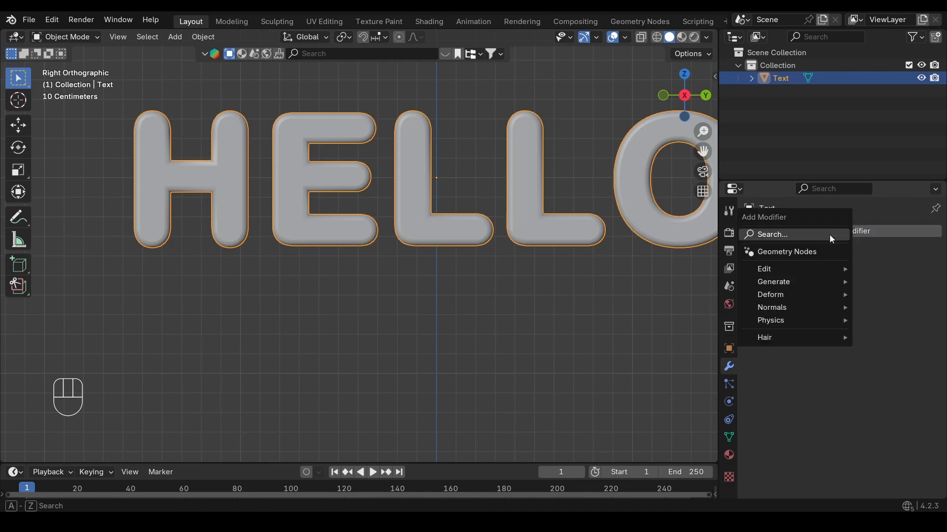
click(829, 235)
text(rems)
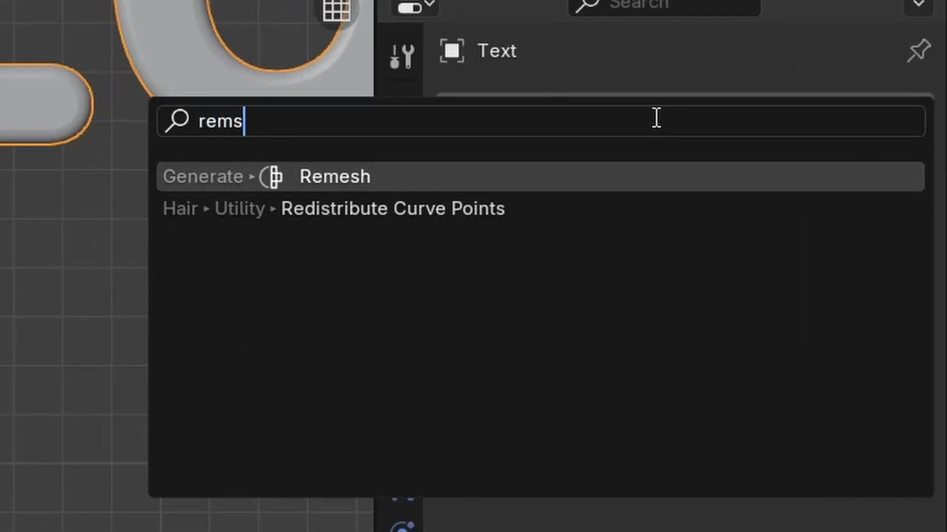
key(Return)
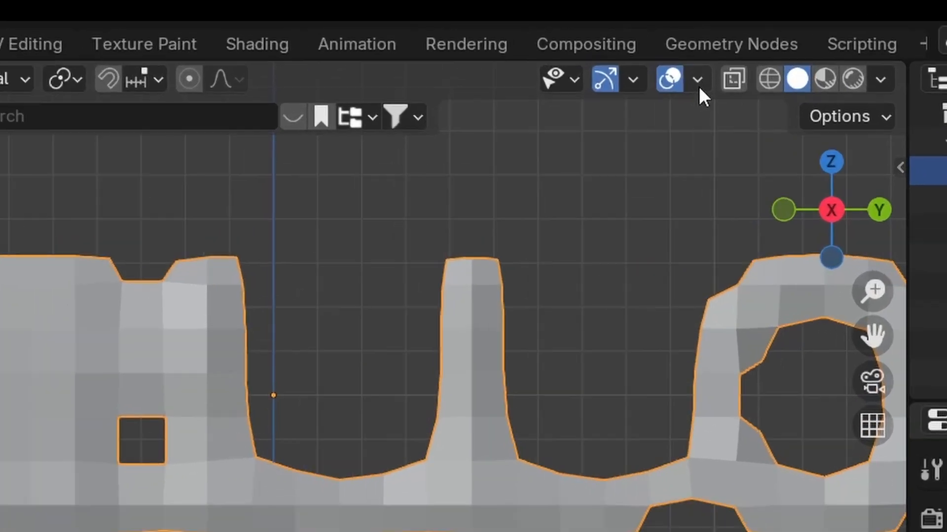
Turn on the wireframe overlay in the viewport and reselect the HELLO mesh.
click(625, 37)
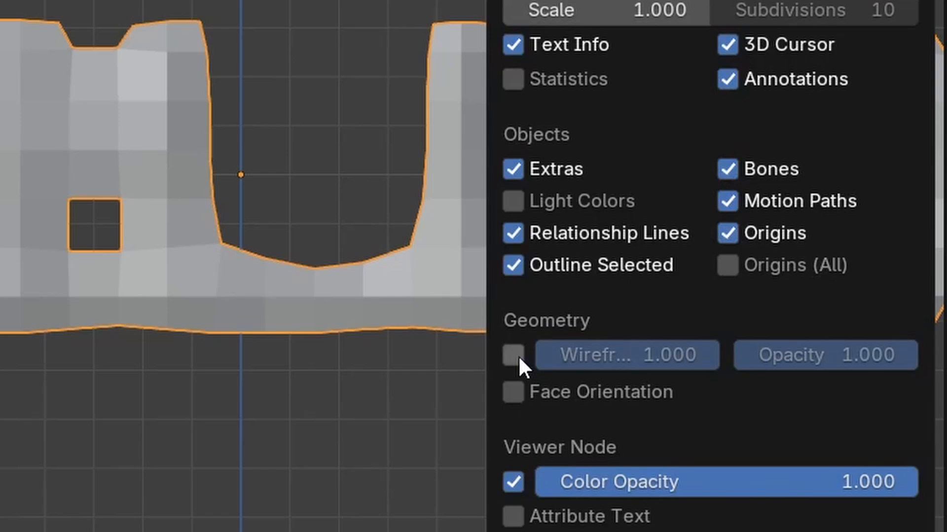
click(515, 355)
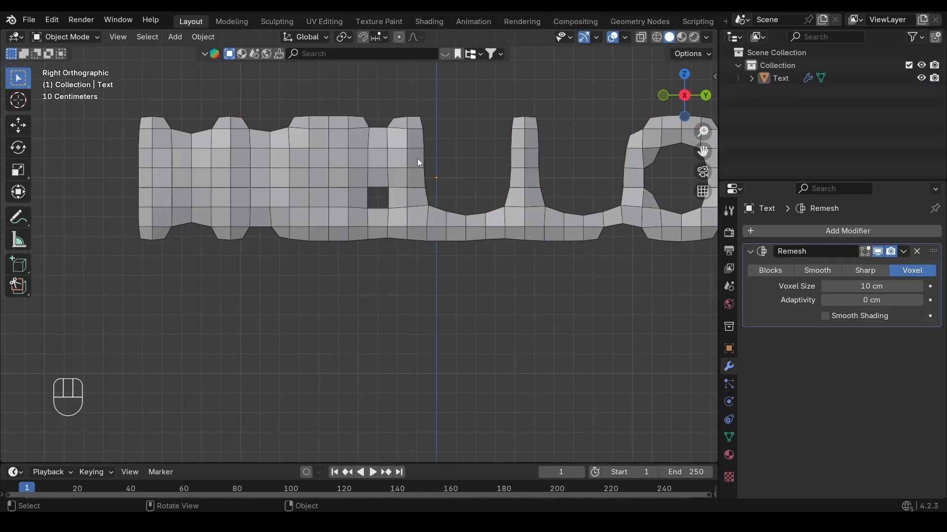
click(414, 172)
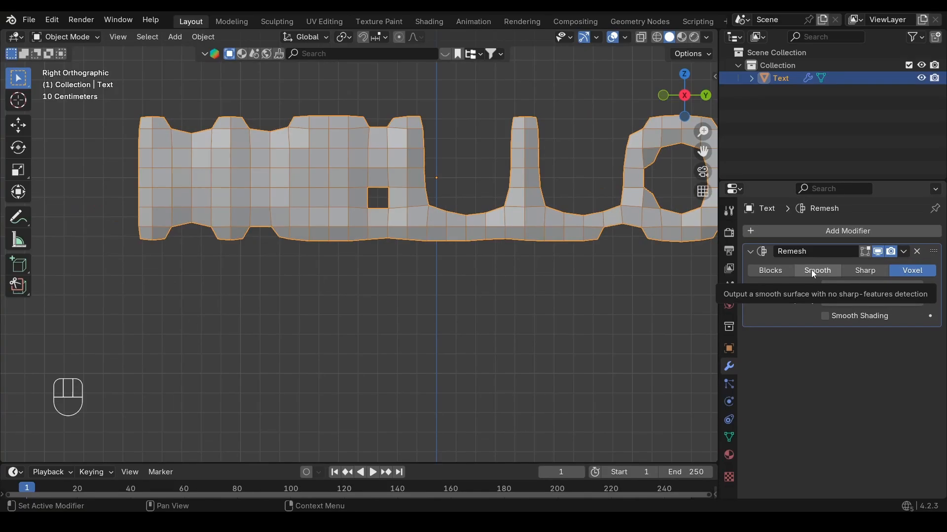
Set the Remesh modifier to Smooth mode with Remove Disconnected off and an octree depth of 8.
click(611, 224)
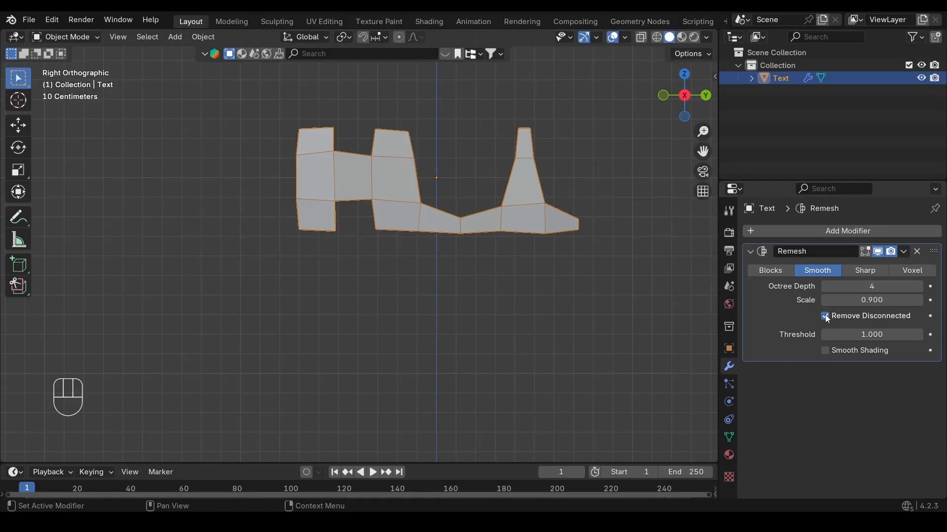
click(642, 335)
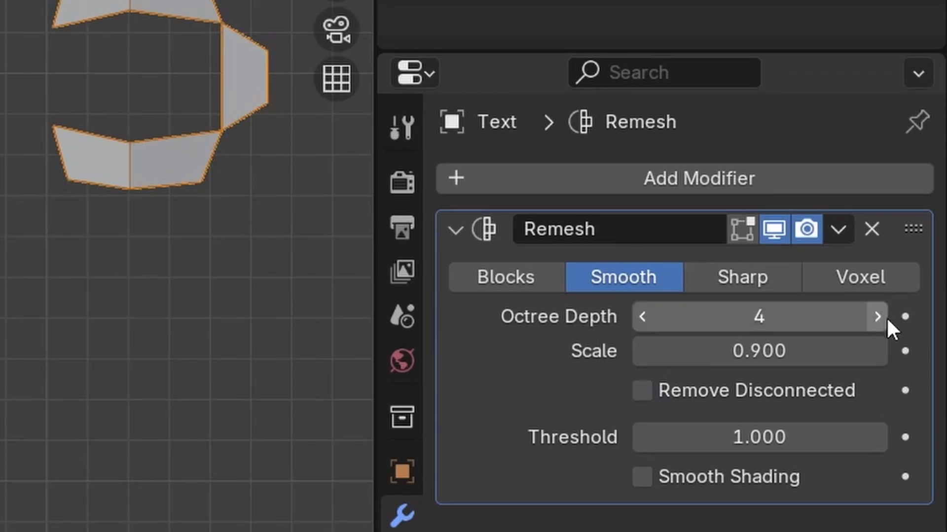
click(879, 317)
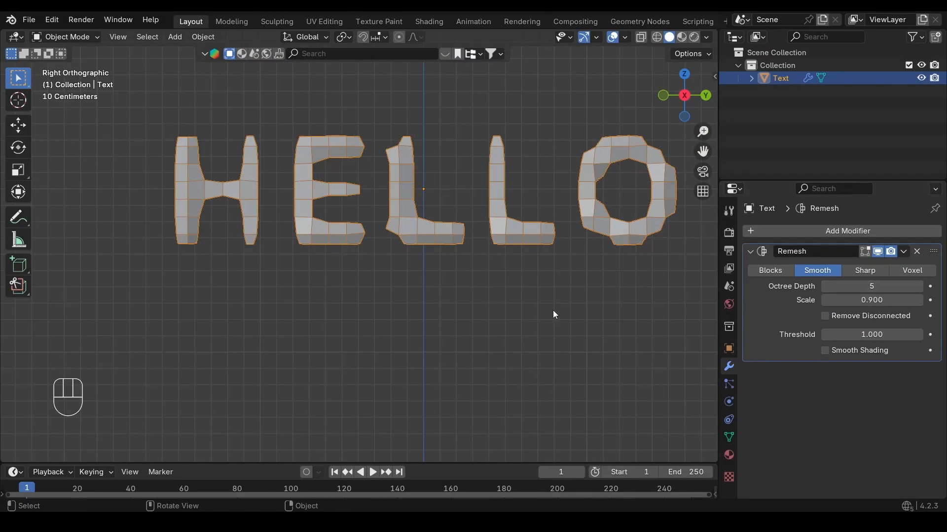
click(919, 286)
click(920, 288)
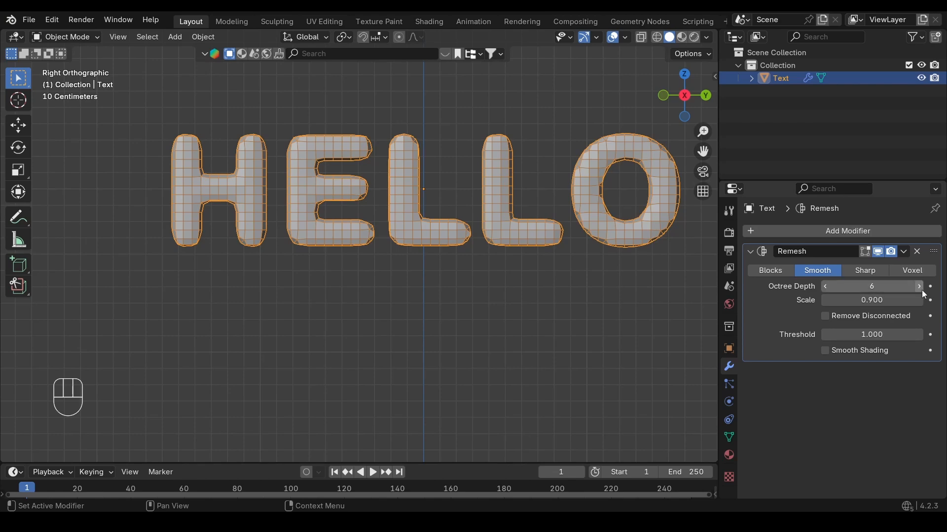
click(922, 288)
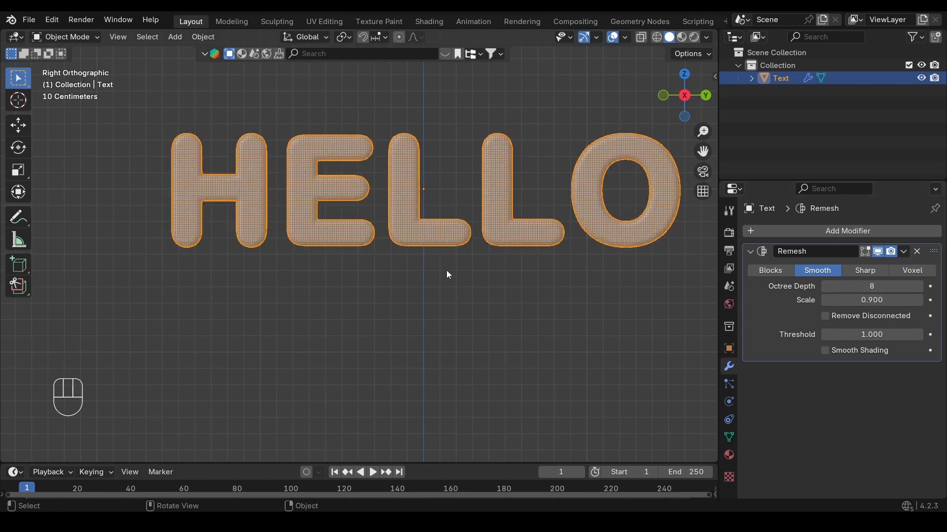
Check the remeshed letters' grid up close and apply the Remesh modifier.
click(424, 263)
scroll(430, 238, up, 2)
scroll(429, 239, down, 2)
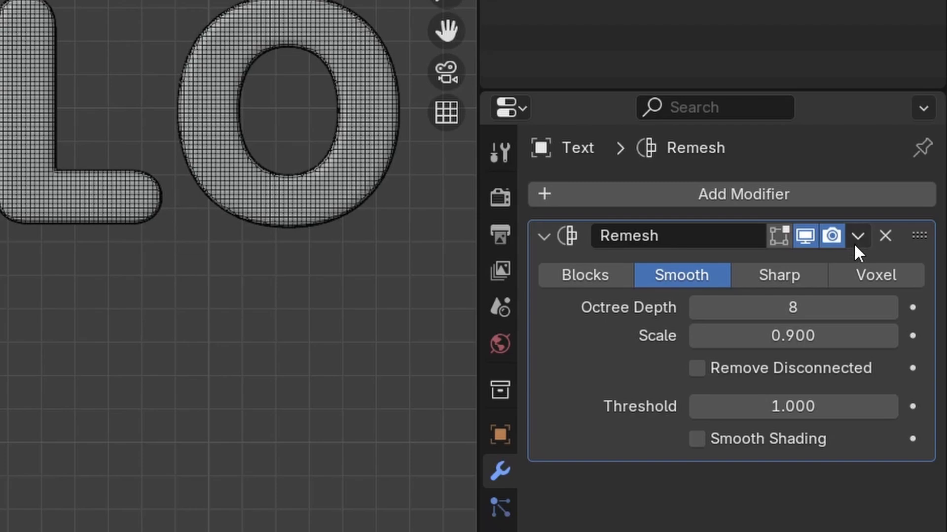
click(903, 251)
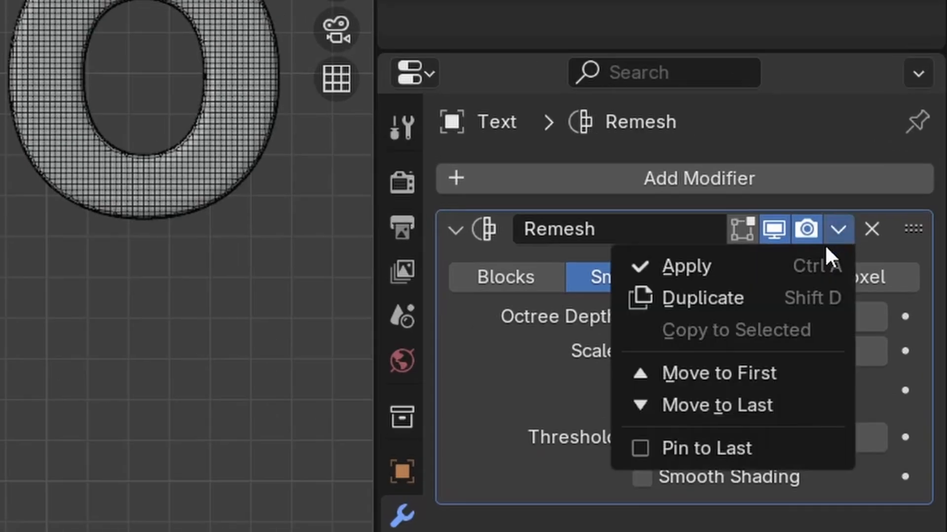
click(884, 264)
Turn off the wireframe overlay and select the HELLO mesh again.
click(624, 37)
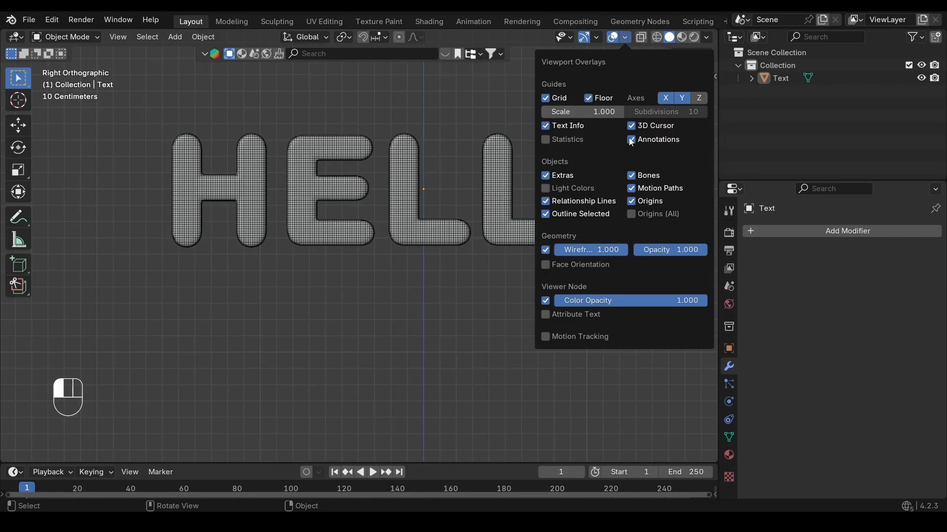
click(546, 250)
click(430, 238)
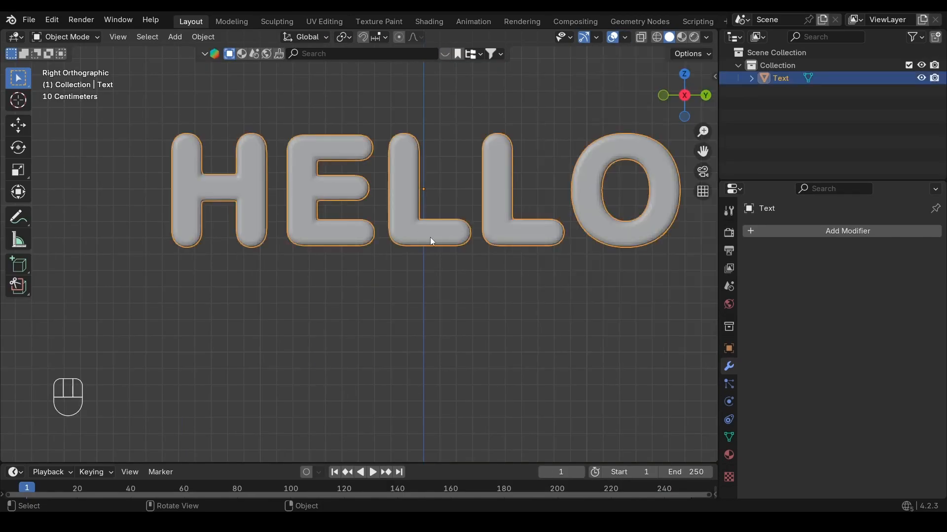
Examine the remeshed topology around the letters E and L in face-select mode and return to Object Mode.
key(Tab)
scroll(480, 258, up, 5)
key(3)
alt+drag(498, 140, 502, 135)
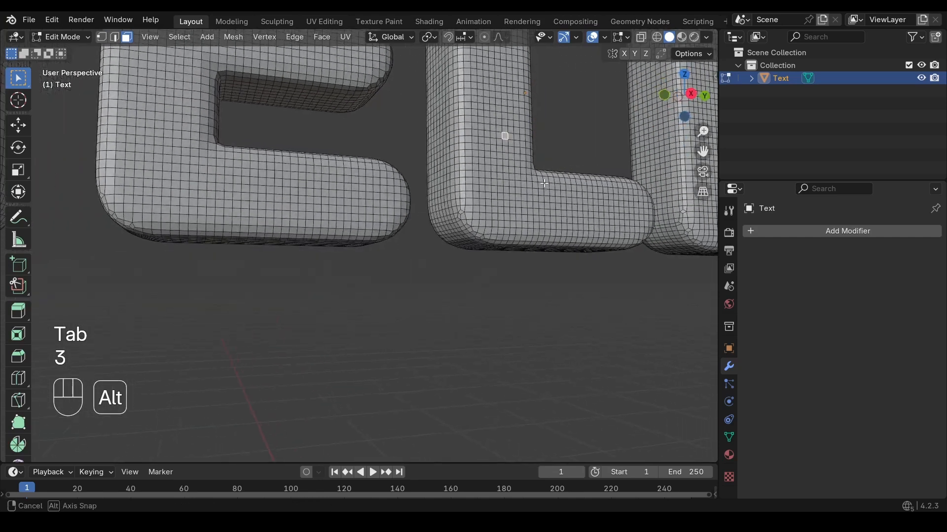
key(g)
right_click(553, 192)
scroll(553, 191, down, 4)
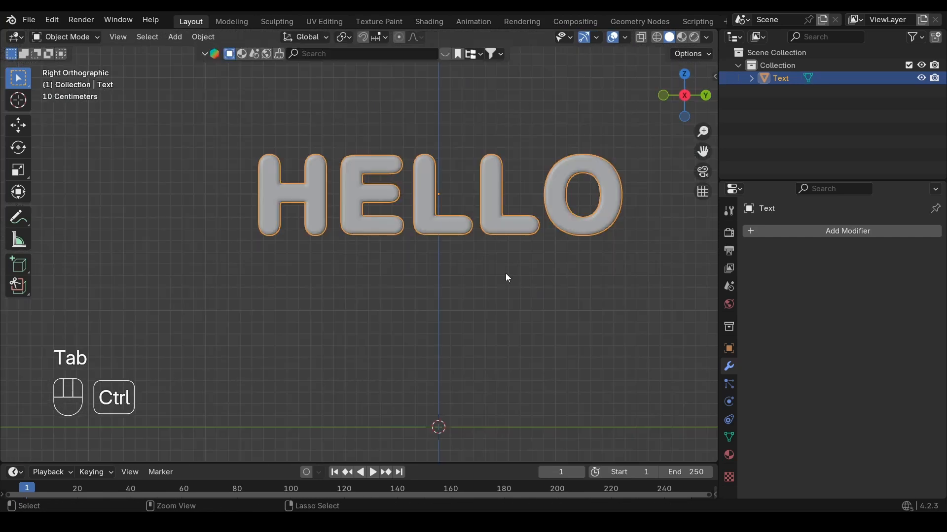
Save the file and add Cloth physics to the HELLO mesh.
key(ctrl+s)
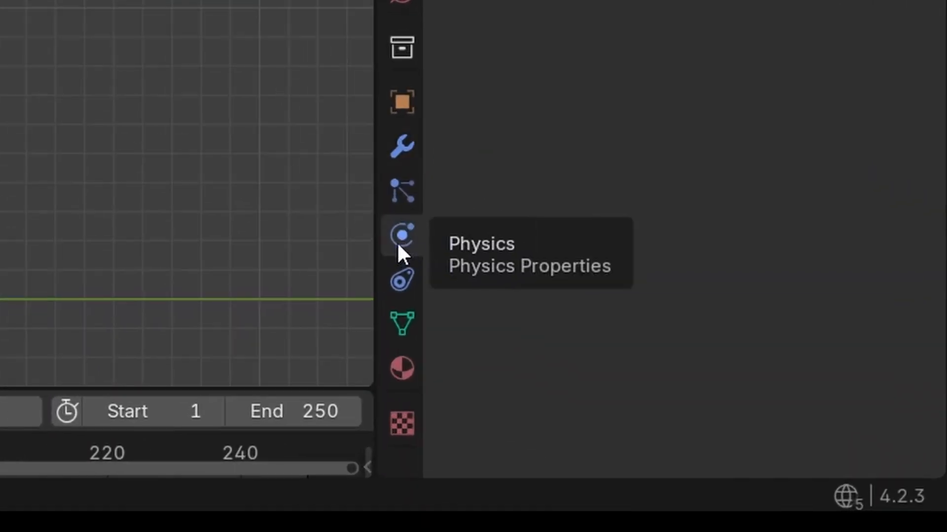
click(398, 242)
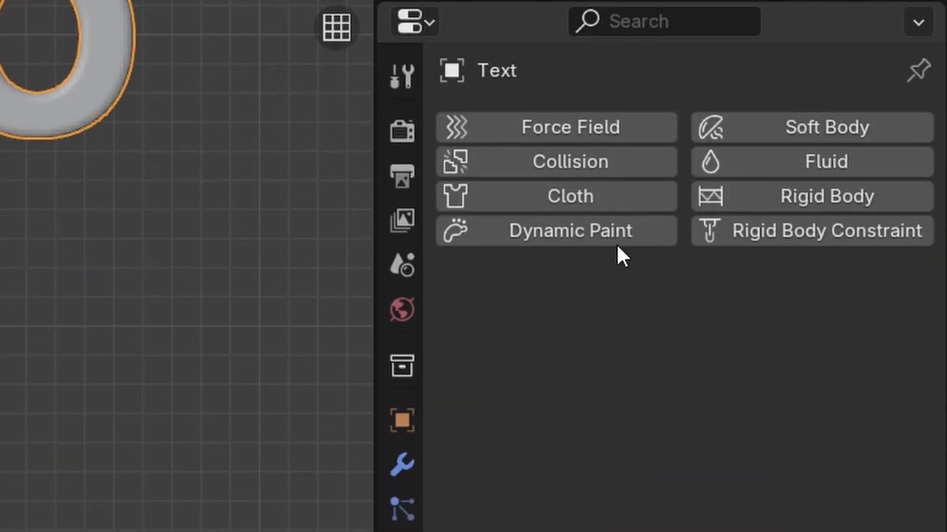
click(576, 198)
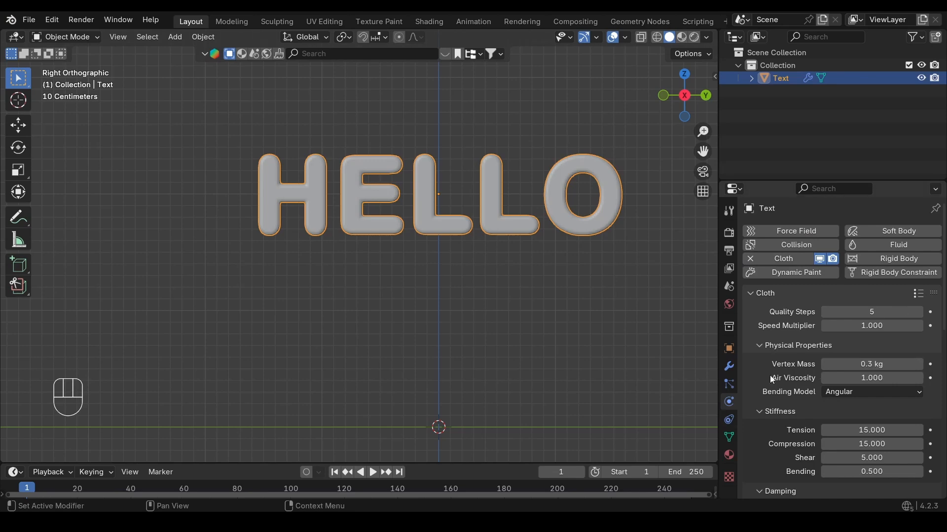
Enlarge the timeline area, set the scene's end frame to 100, and fit the frame range in it.
drag(586, 463, 587, 333)
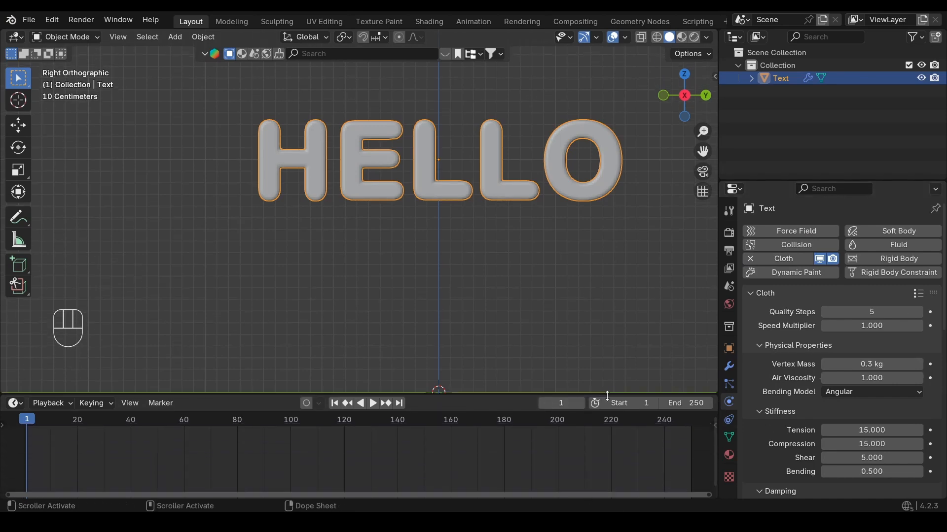
click(688, 342)
text(100)
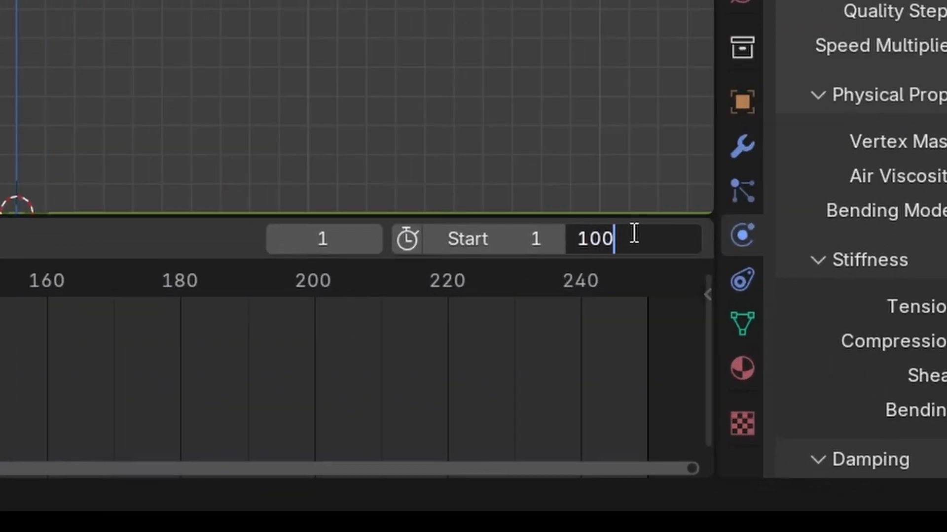
key(Return)
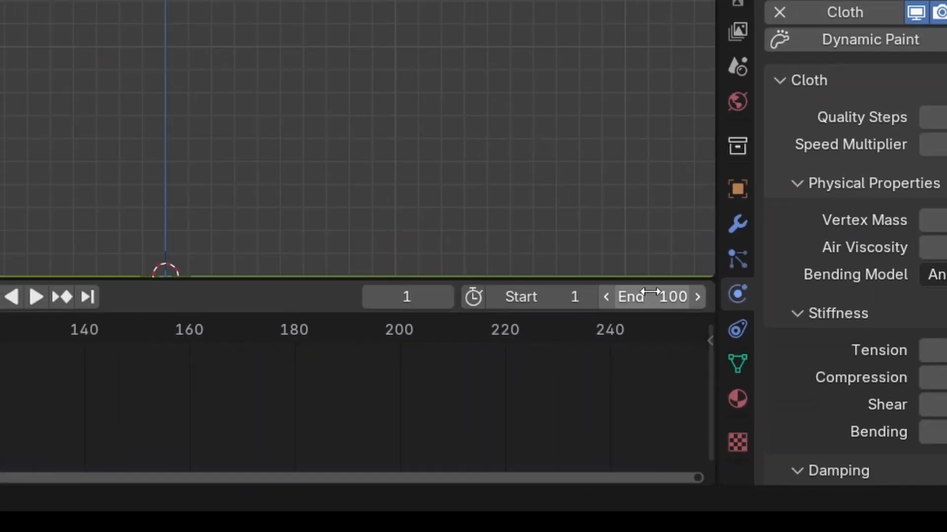
scroll(346, 457, down, 2)
alt+shift+drag(336, 456, 526, 448)
scroll(471, 454, up, 2)
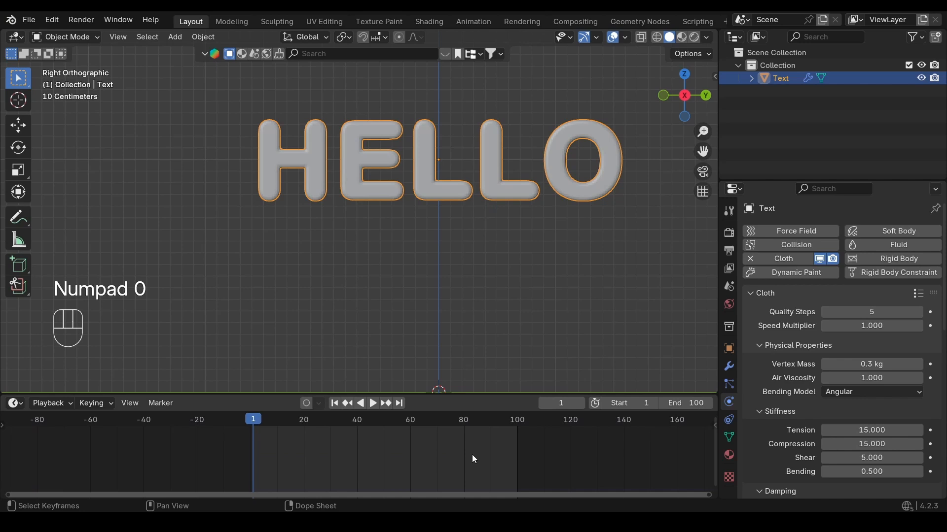
Save the file and play the cloth simulation on the HELLO text from frame 1.
key(ctrl+s)
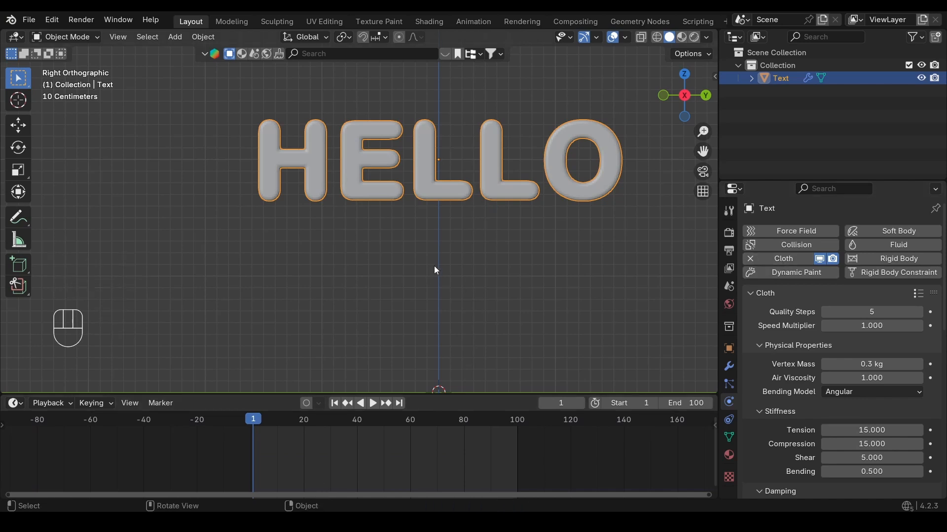
key(space)
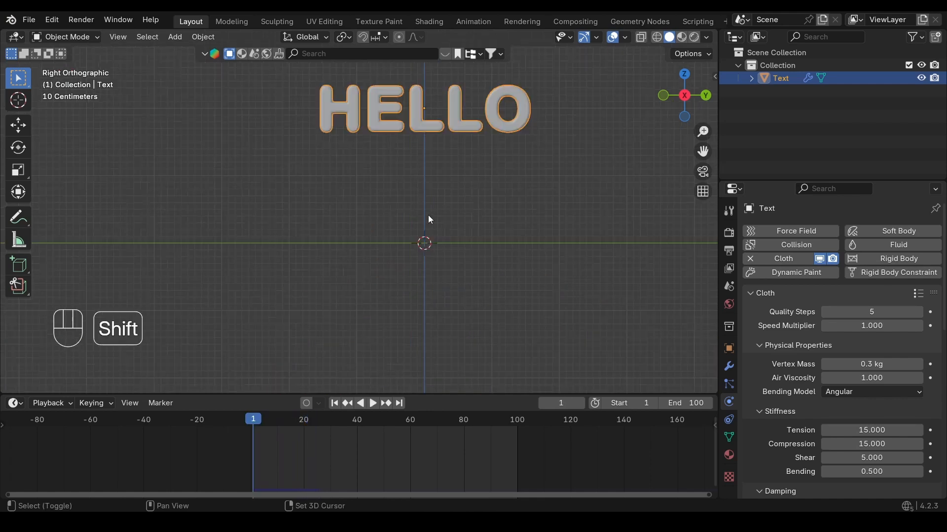
Add a plane at the world origin beneath the HELLO text and scale it by a factor of 4.
key(shift+a)
mouse_move(415, 161)
click(502, 166)
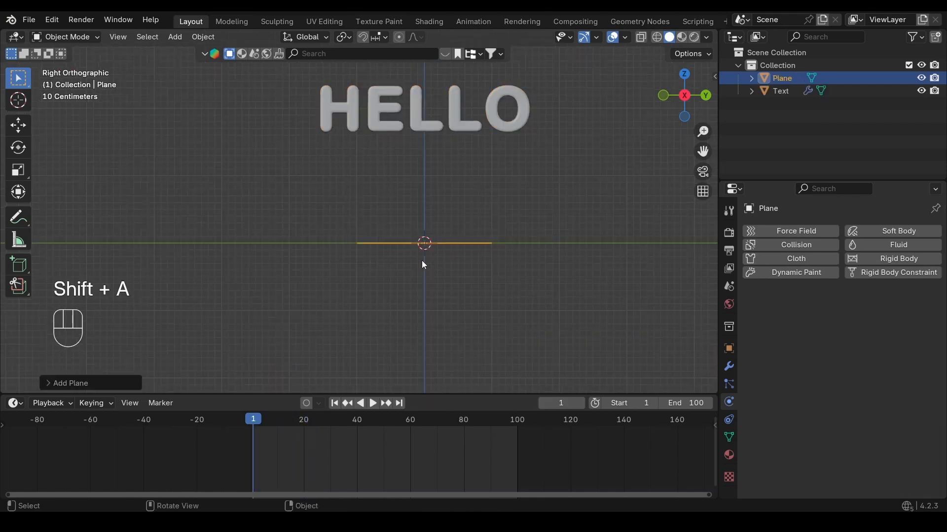
alt+drag(437, 267, 450, 297)
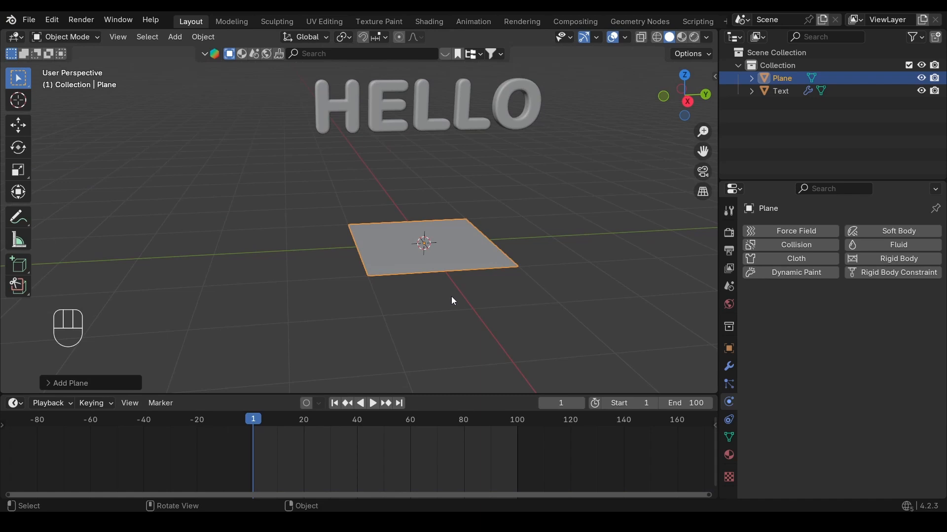
key(s)
key(KP_4)
key(KP_Enter)
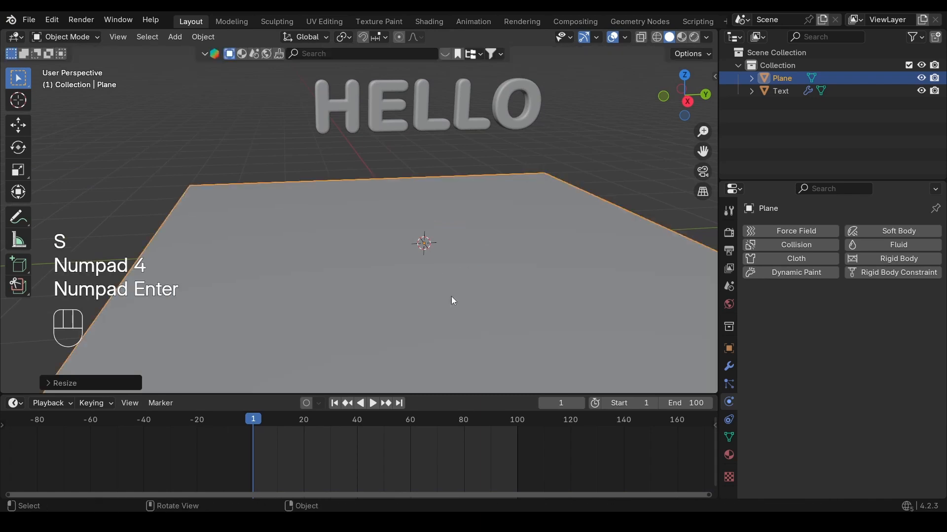
Save the file from the right orthographic view and play the simulation to see how the text interacts with the plane.
click(687, 102)
key(ctrl+s)
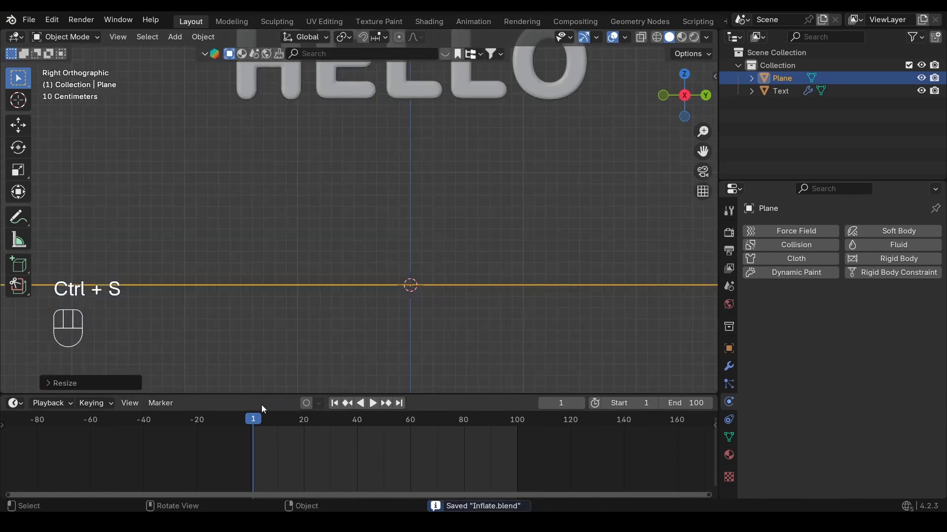
key(space)
key(space)
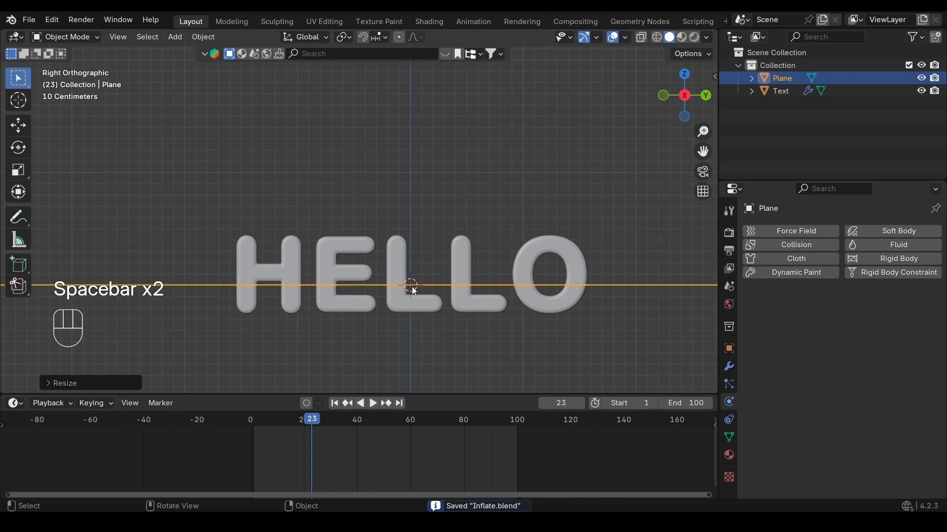
middle_drag(412, 293, 437, 269)
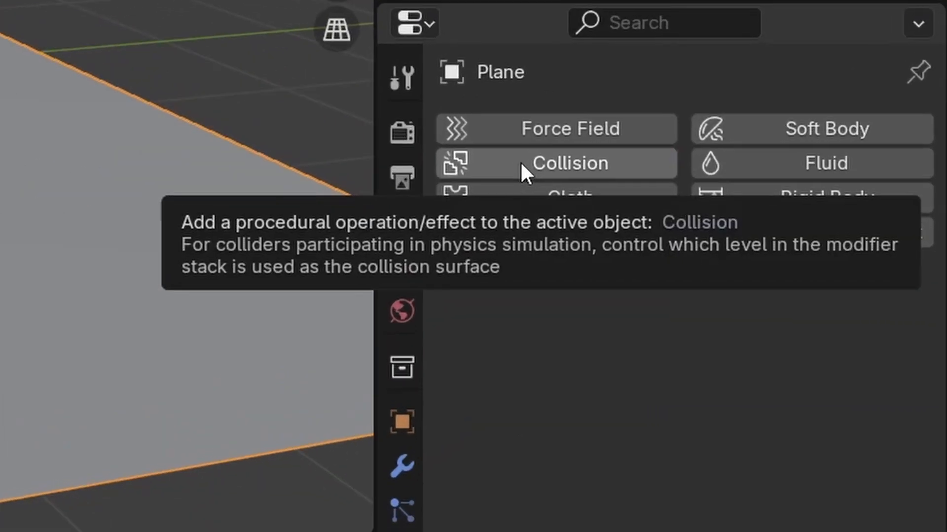
Add Collision physics to the plane and play the simulation to check how the HELLO text lands on it.
click(731, 235)
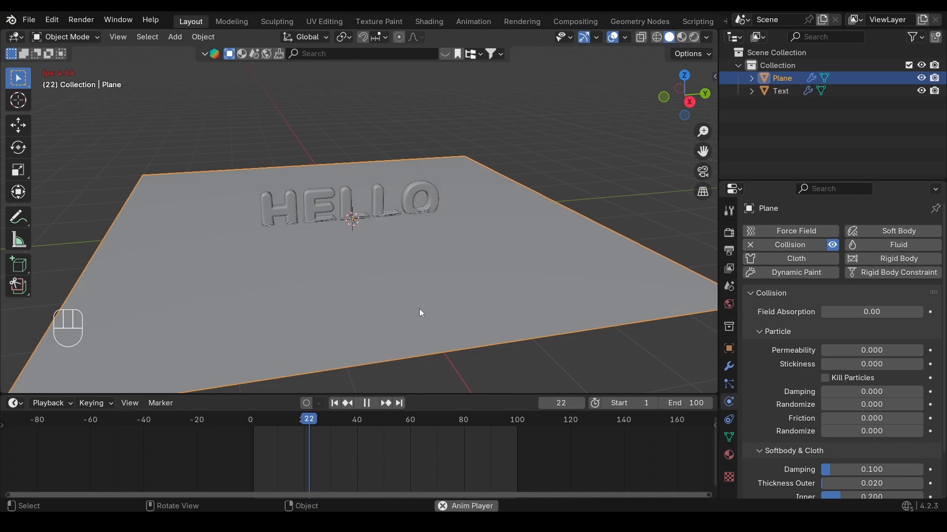
key(space)
scroll(374, 229, up, 2)
alt+drag(361, 234, 383, 221)
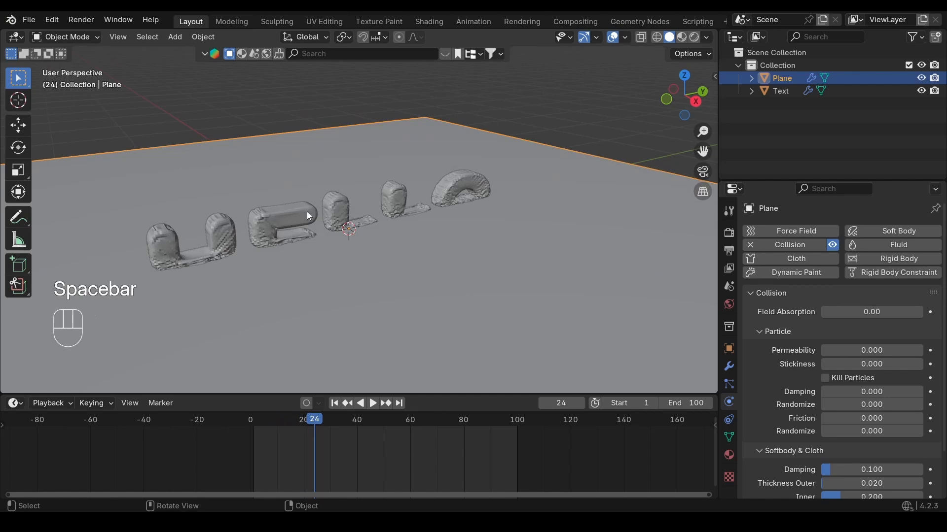
Return to frame 1 and save the file from the right orthographic view.
click(335, 404)
key(KP_3)
alt+shift+drag(399, 155, 423, 221)
scroll(423, 220, up, 2)
key(ctrl+s)
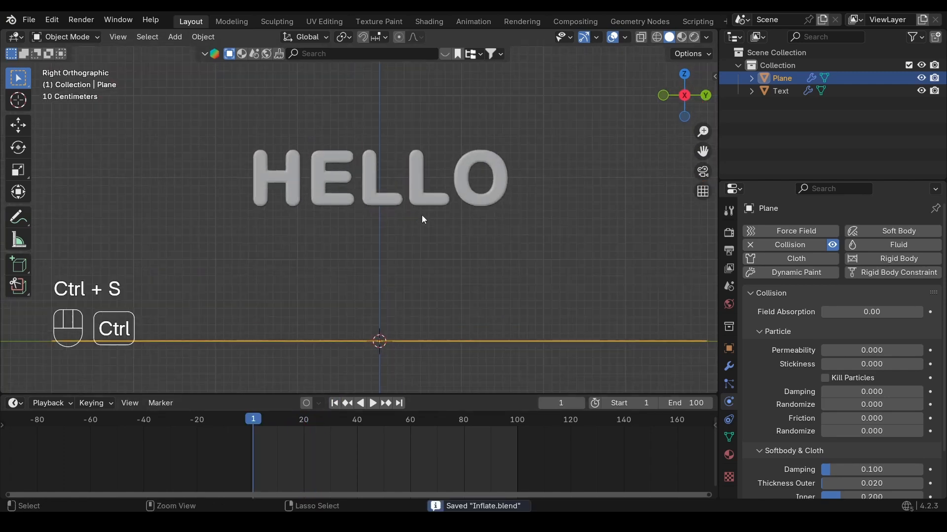
Set the HELLO text's cloth Quality Steps to 15.
click(422, 180)
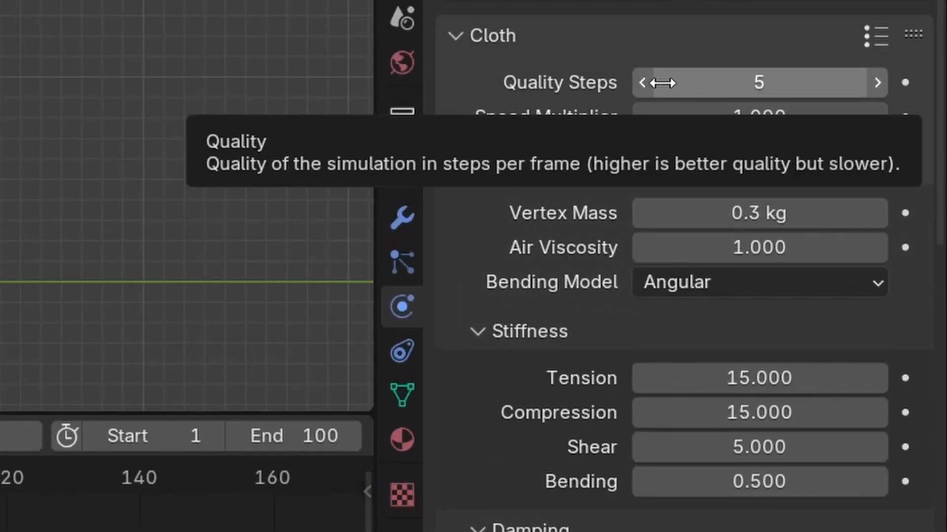
click(733, 82)
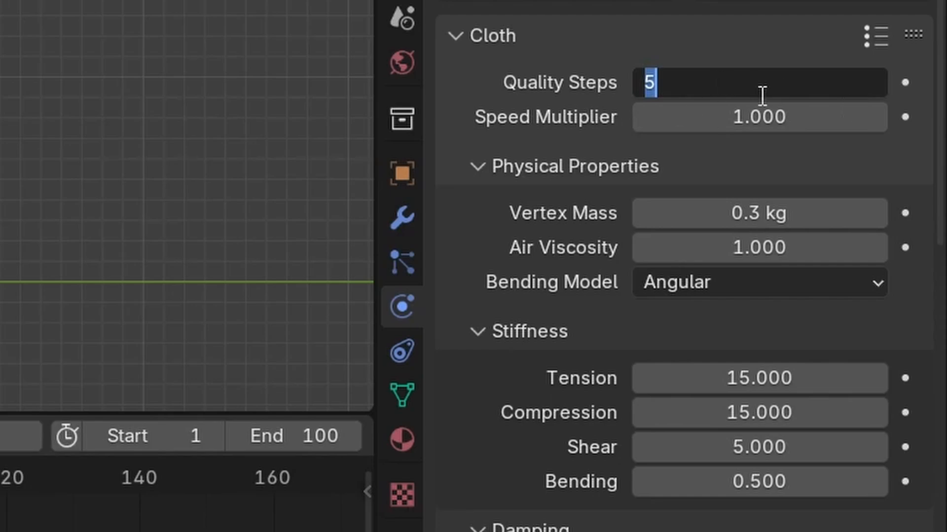
text(15)
key(Return)
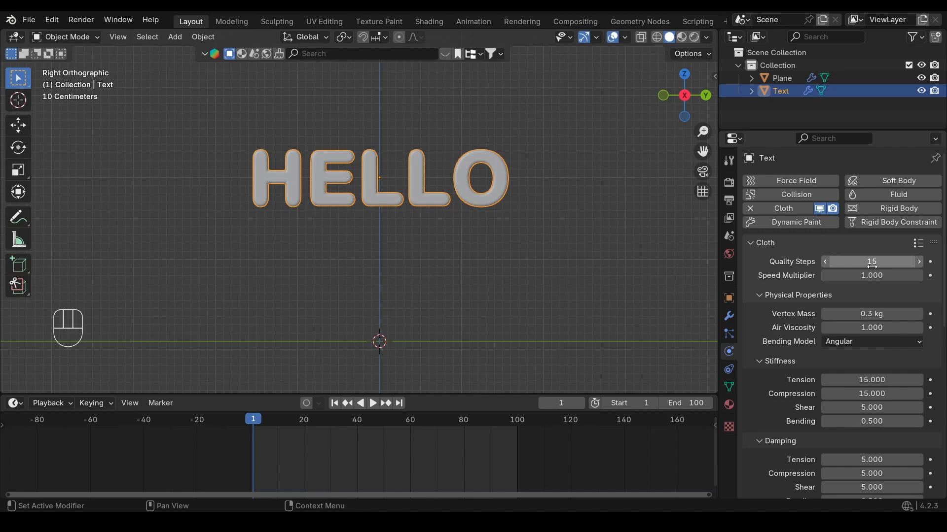
Enable Self Collisions in the text's cloth collision settings.
scroll(815, 372, down, 5)
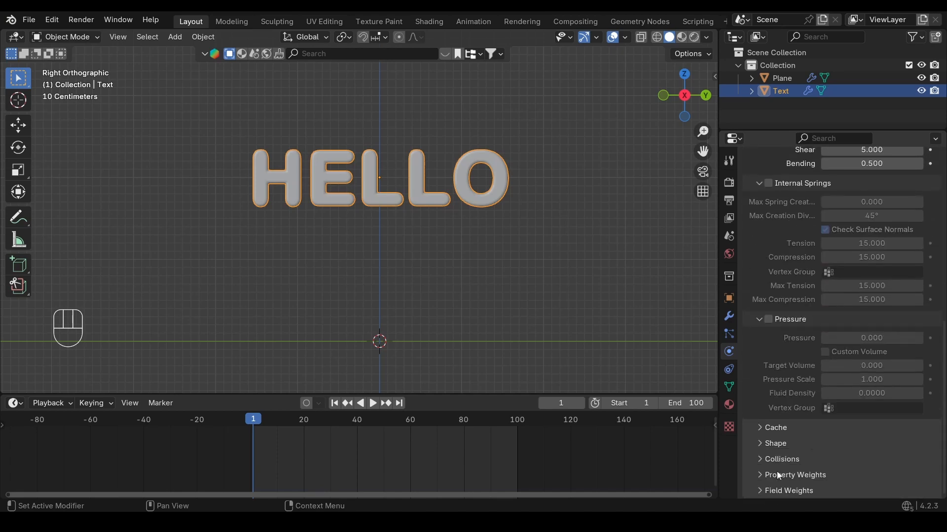
click(780, 459)
scroll(808, 387, down, 5)
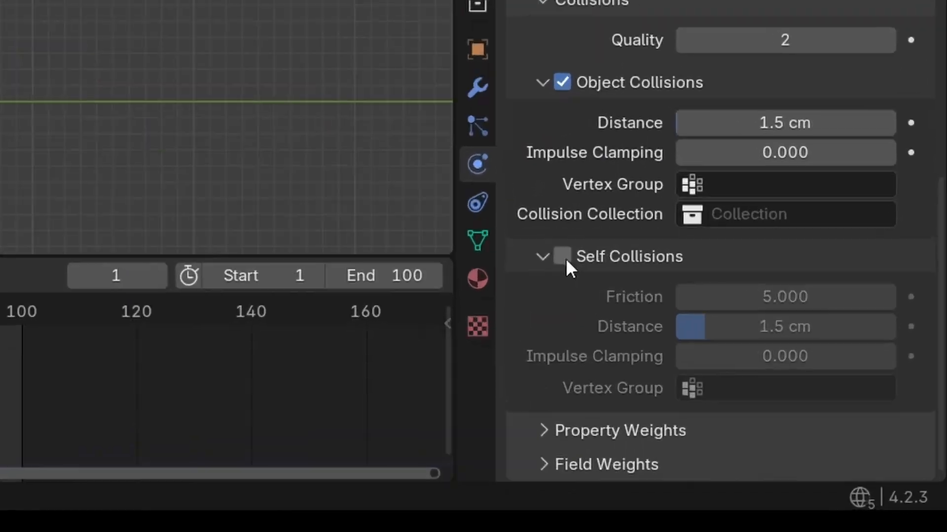
click(769, 394)
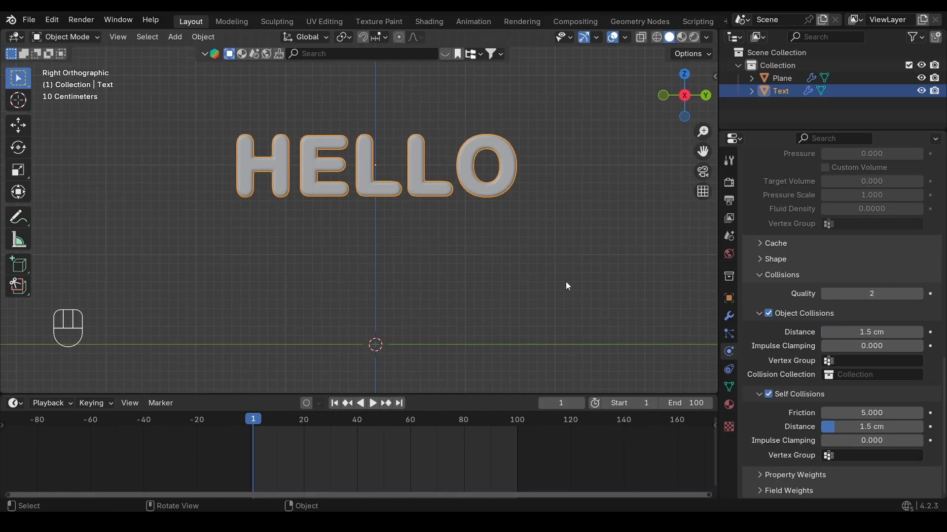
Set the text's object collision and self collision distances to 0.1 cm and the collision quality to 10.
scroll(443, 191, up, 2)
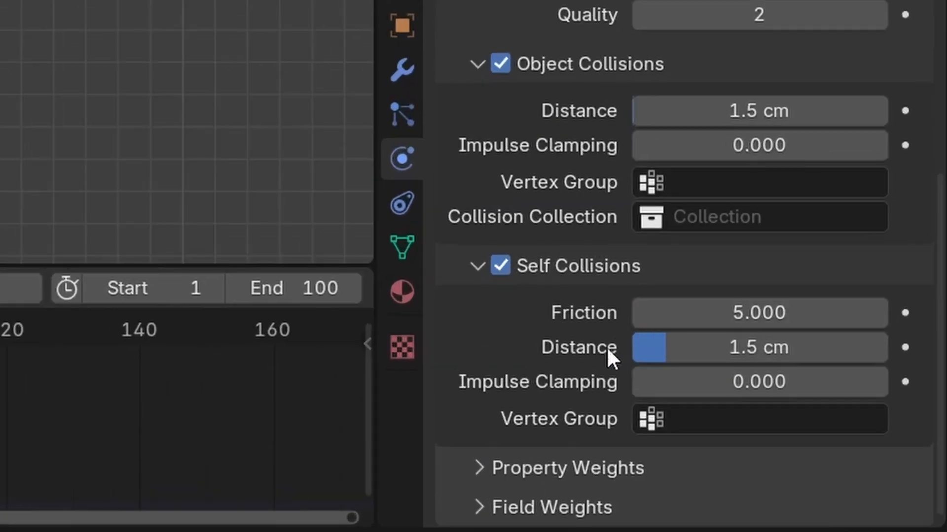
drag(798, 353, 720, 352)
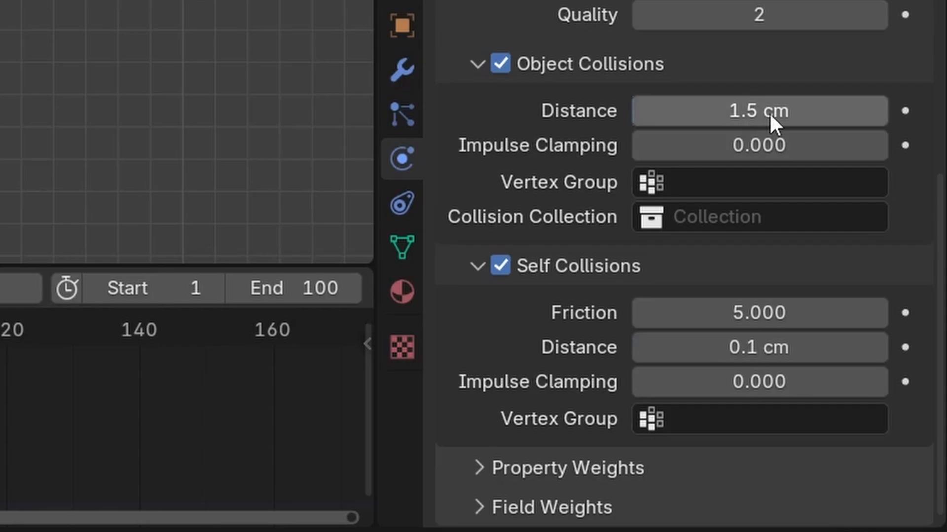
drag(773, 120, 730, 120)
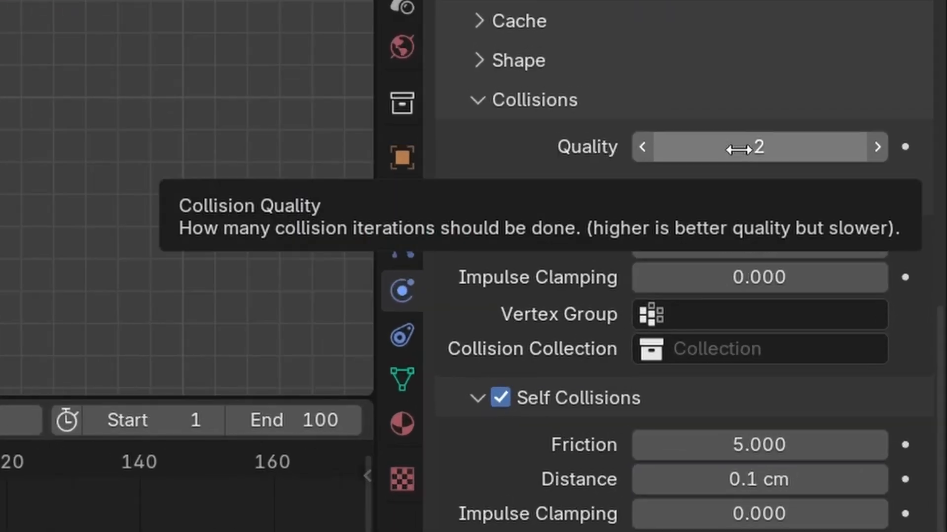
click(759, 156)
text(10)
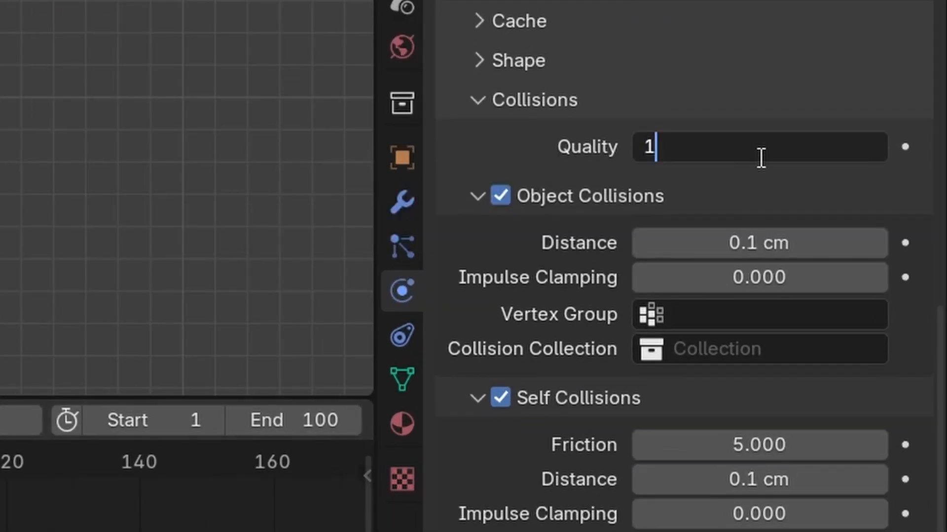
key(Return)
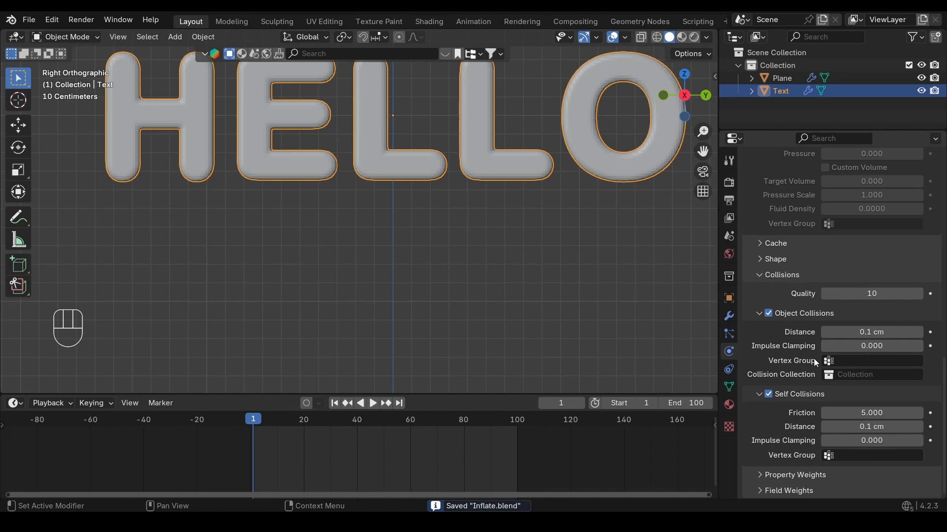
Enable Pressure on the text's cloth, set it to 100, and save the file.
scroll(814, 359, up, 8)
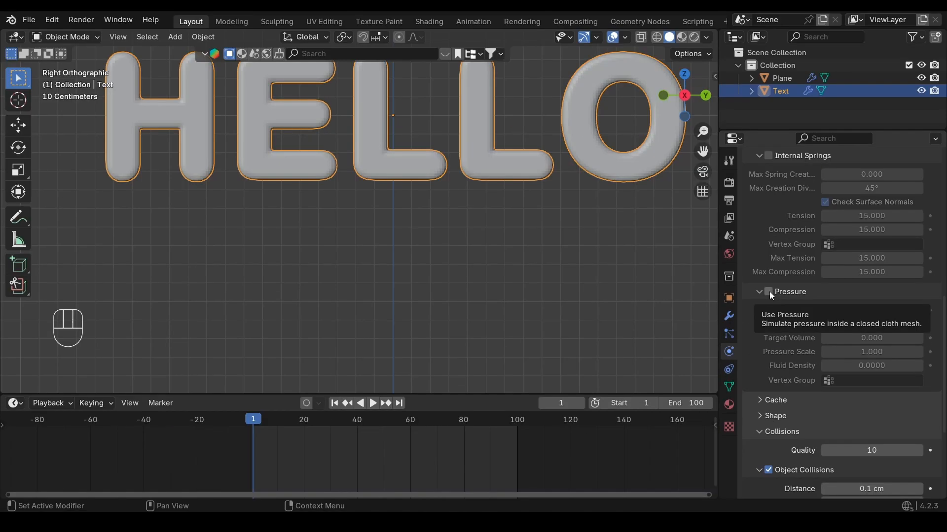
click(508, 113)
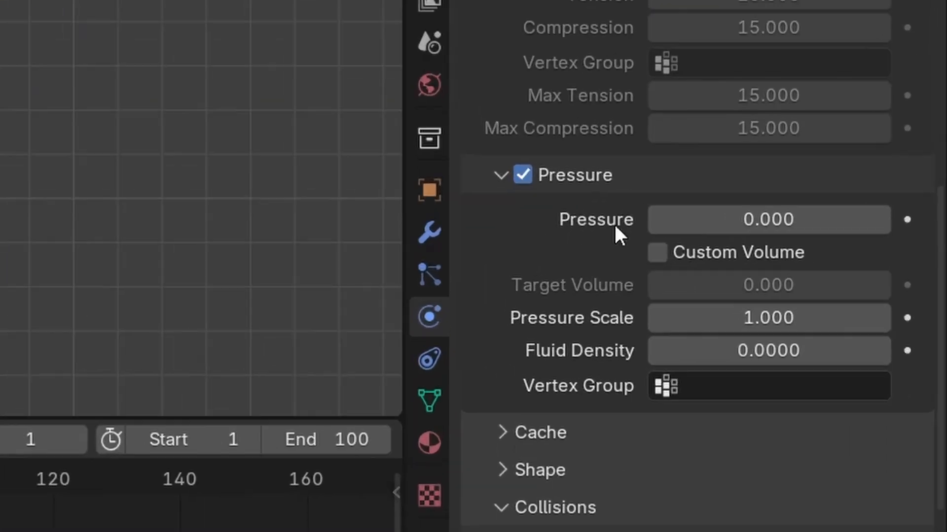
click(791, 213)
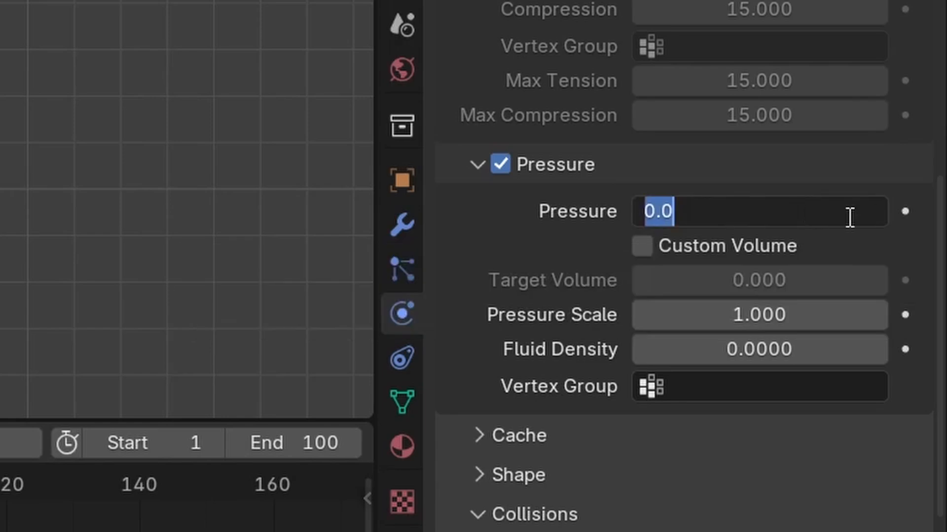
text(100)
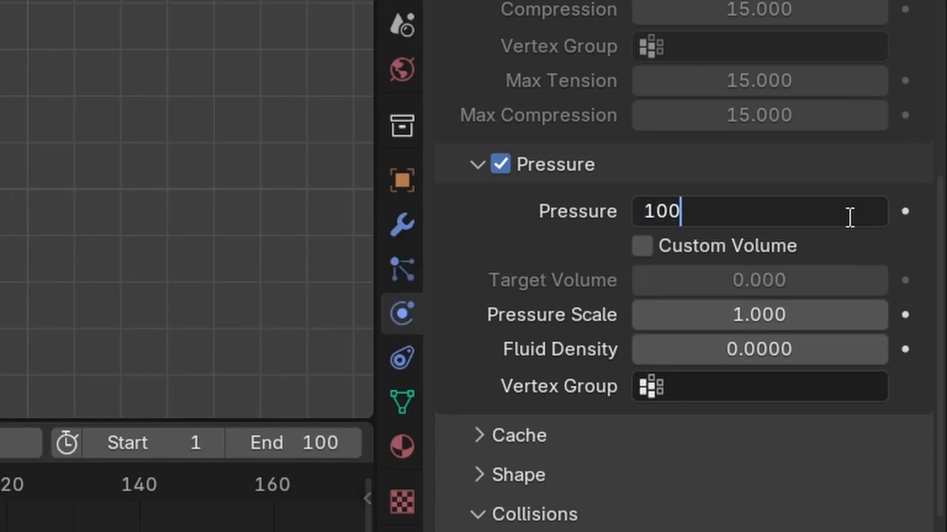
key(Return)
key(ctrl+s)
Set the end frame of the text's cloth cache to 100.
scroll(814, 346, down, 8)
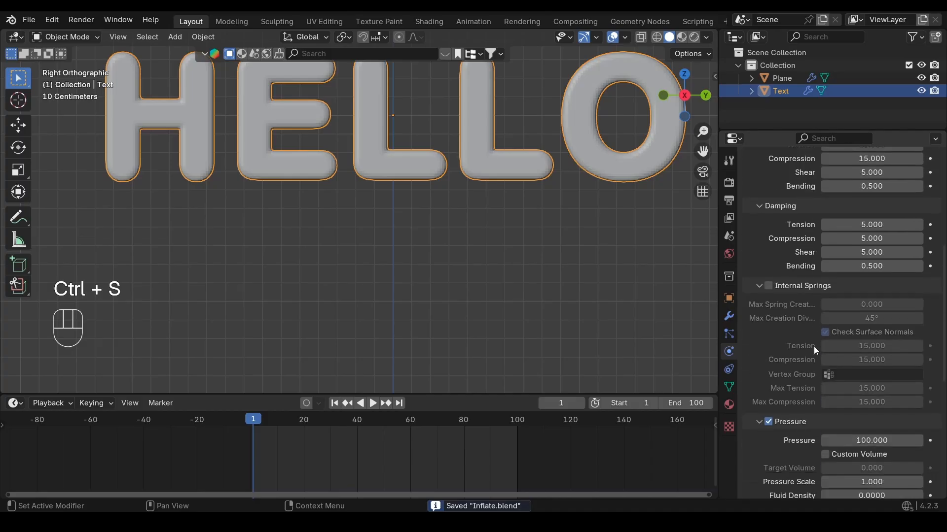
scroll(814, 347, down, 8)
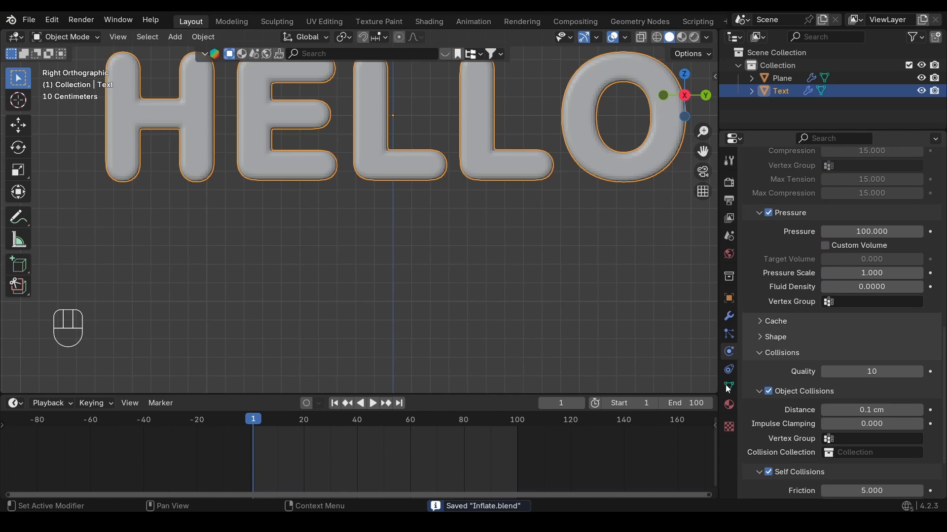
key(KP_0)
scroll(780, 385, up, 4)
scroll(755, 390, down, 3)
click(752, 357)
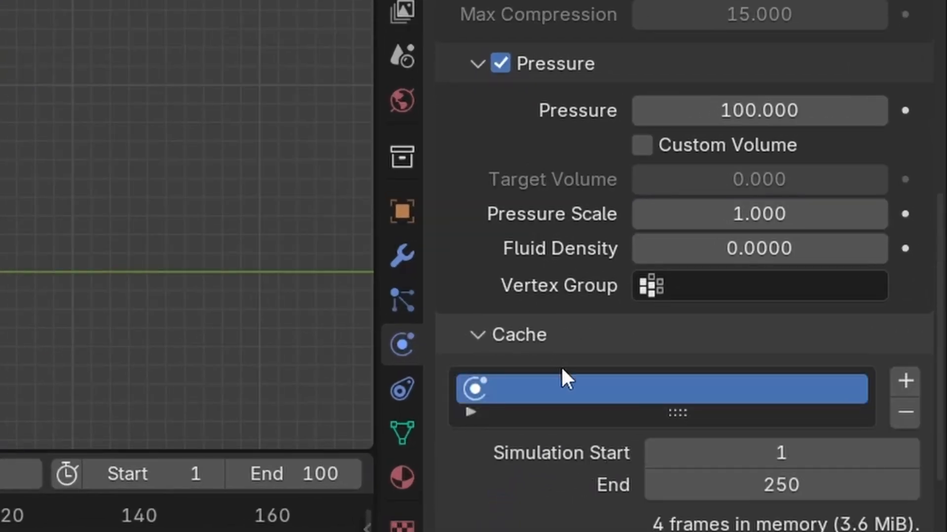
scroll(771, 355, down, 5)
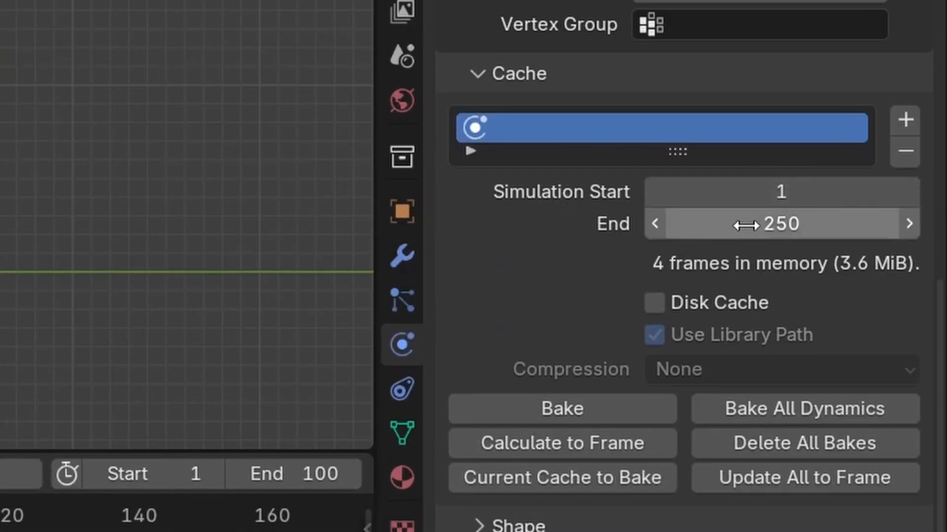
click(778, 223)
text(100)
key(Return)
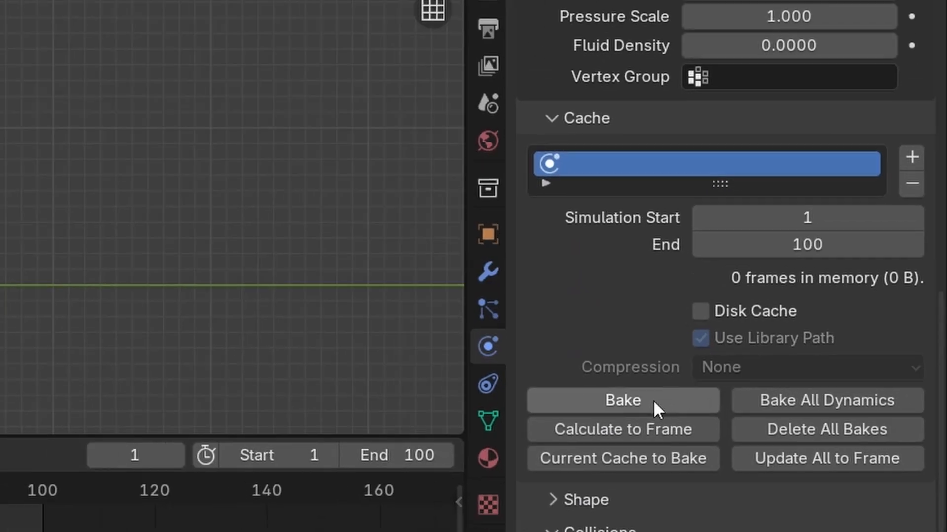
Save the file and bake the text's cloth simulation, stopping the bake partway through.
key(ctrl+s)
click(807, 378)
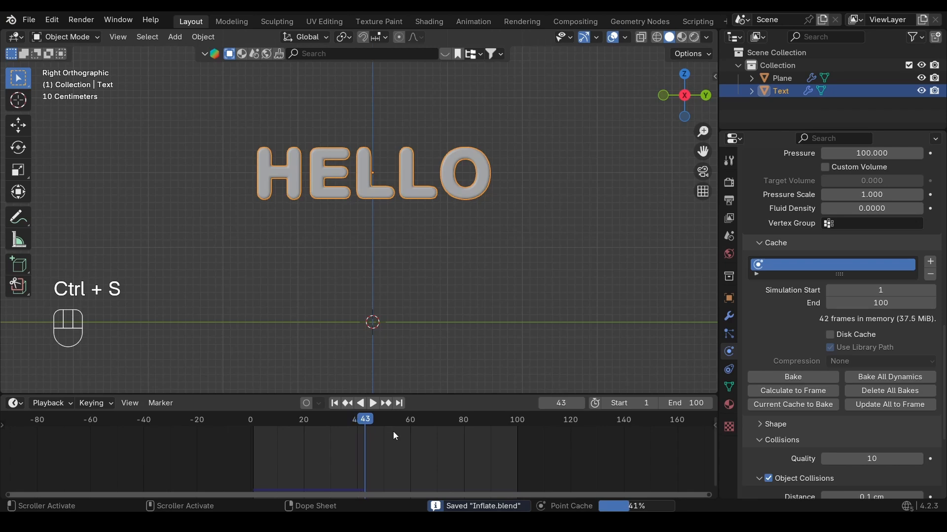
key(Escape)
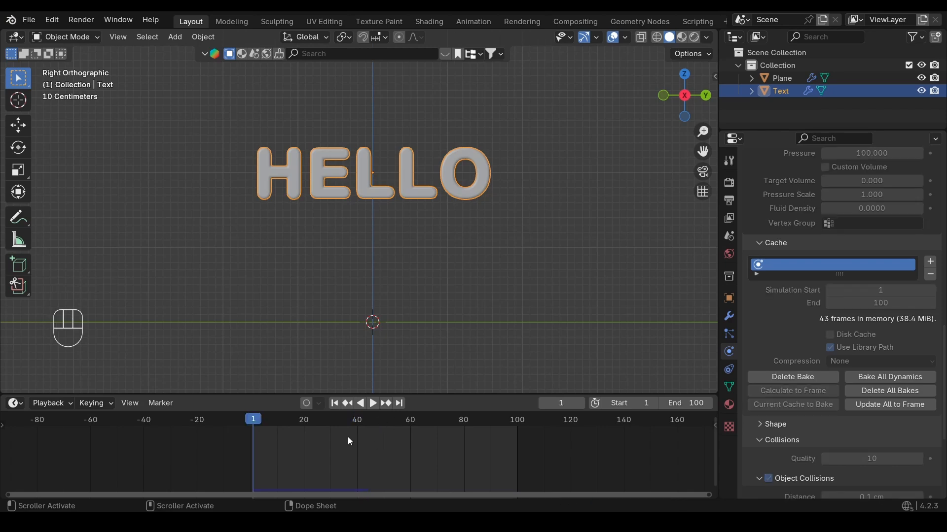
Play back and scrub through the baked frames to examine how the letters inflate and fall.
key(space)
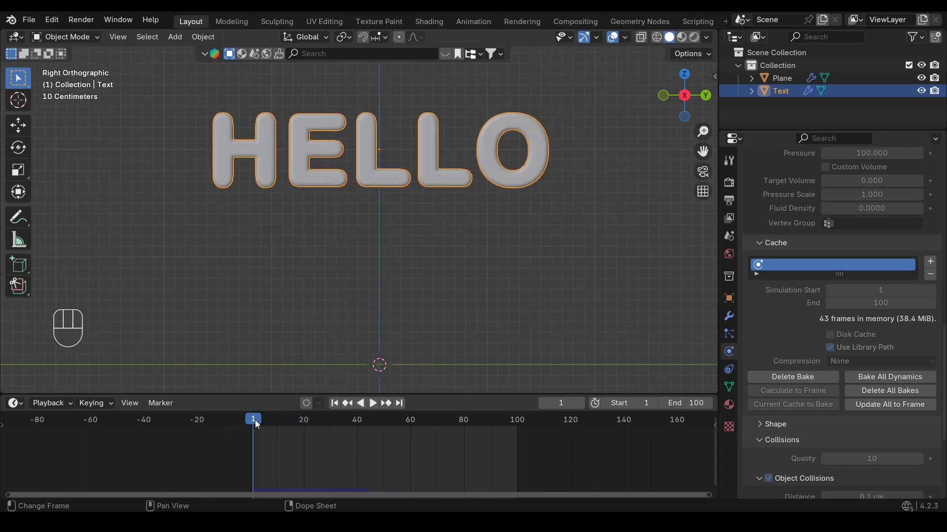
key(space)
key(space)
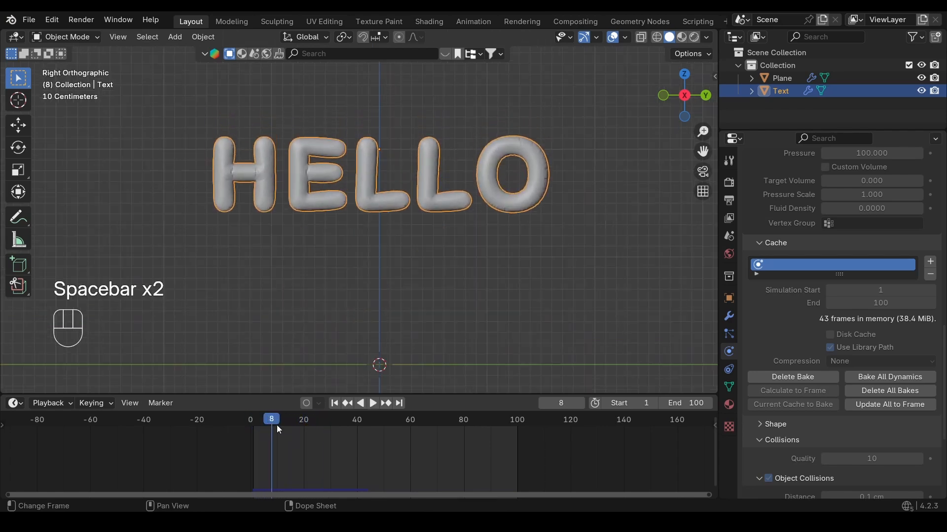
drag(272, 423, 344, 427)
key(Escape)
Save the file and delete the text's cloth bake.
key(ctrl+s)
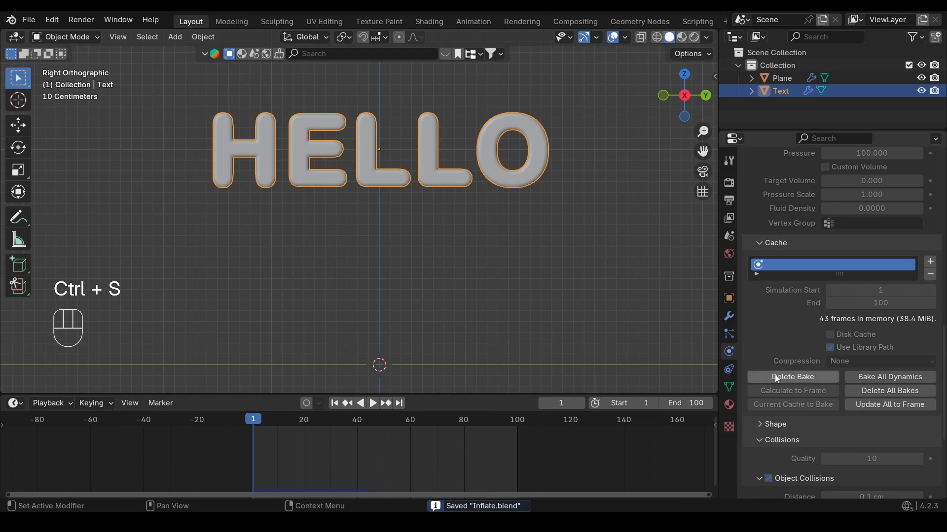
click(789, 377)
scroll(819, 364, up, 5)
scroll(824, 344, up, 10)
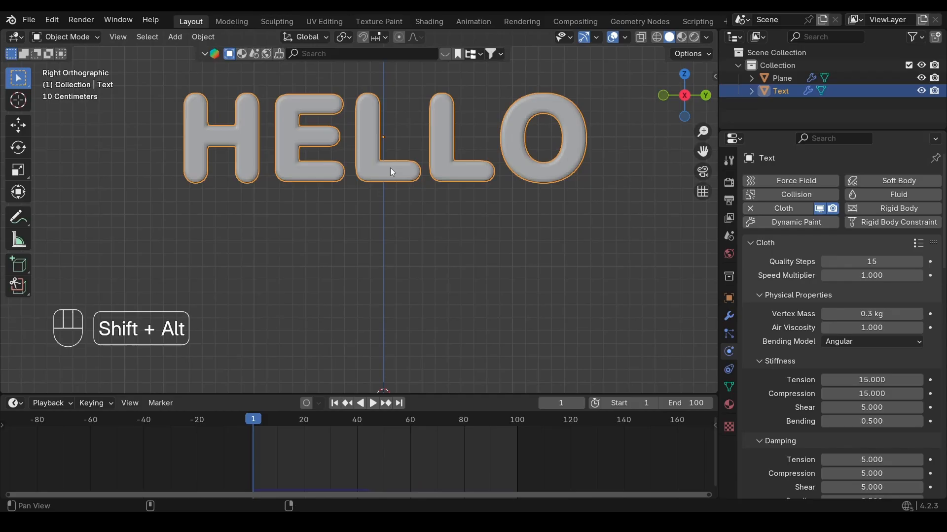
Examine the vertices of the HELLO mesh up close in Edit Mode with vertex selection, and return to Object Mode.
key(Tab)
key(1)
scroll(409, 215, up, 8)
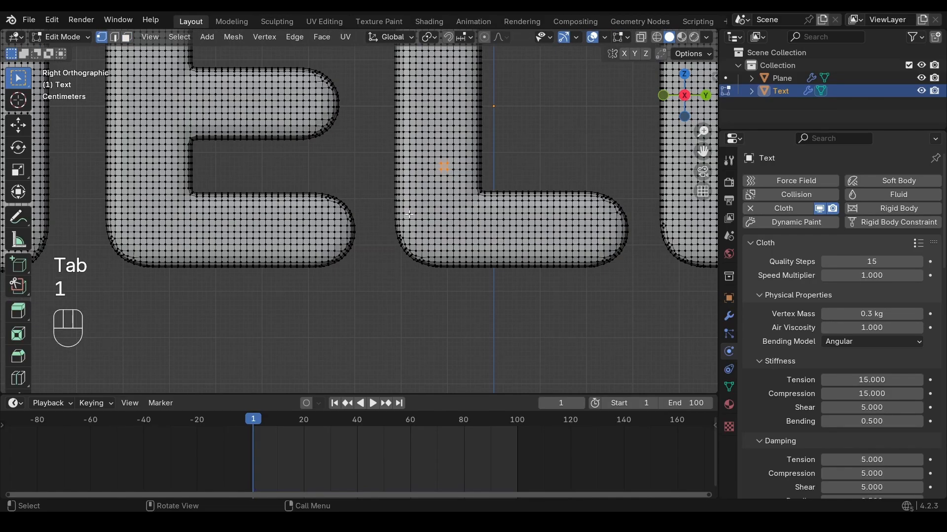
scroll(442, 170, down, 1)
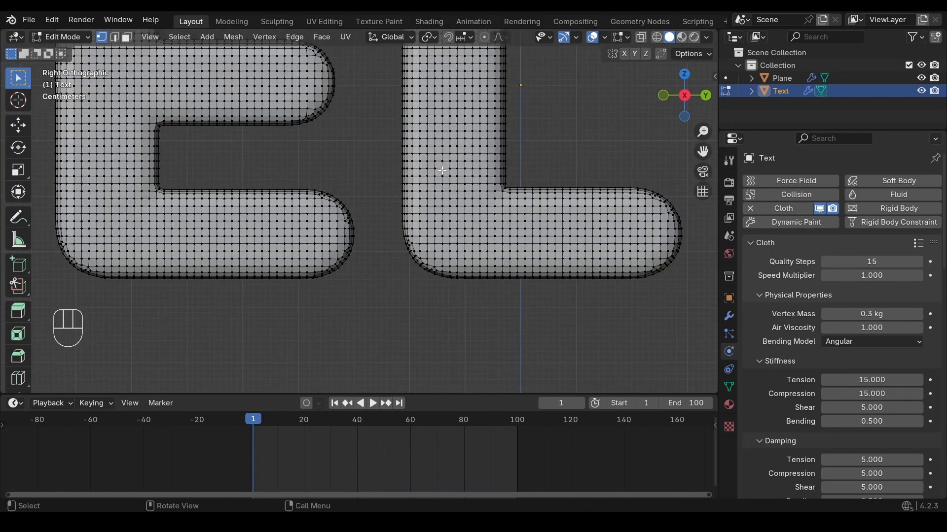
key(g)
key(Tab)
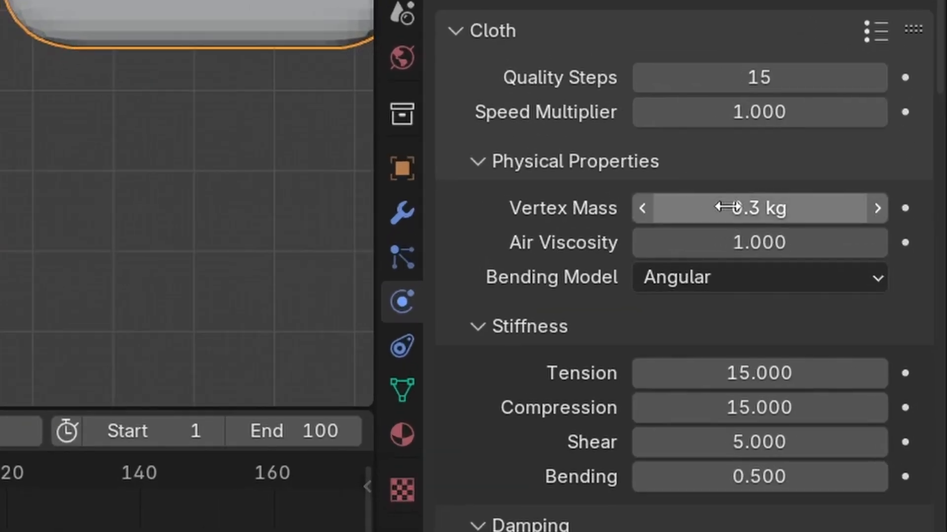
Set the text's cloth Vertex Mass to 0.05 kg.
click(731, 208)
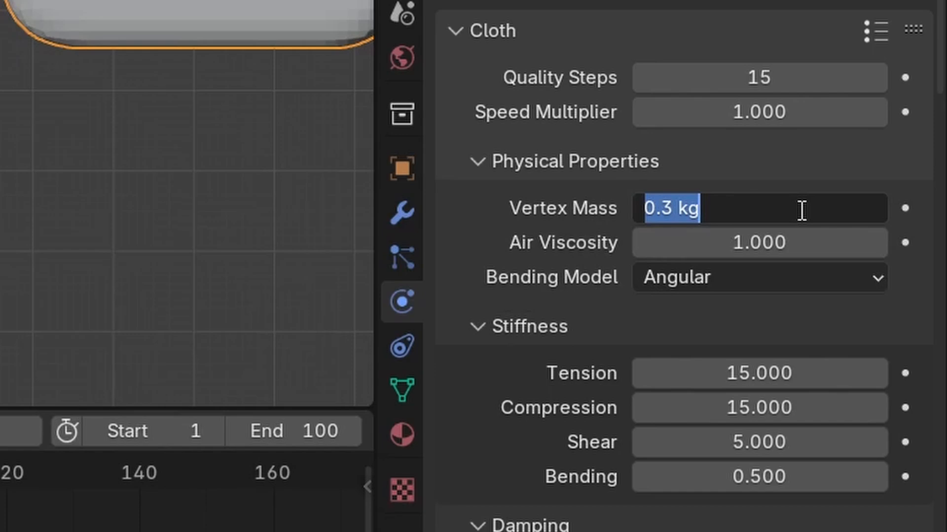
key(BackSpace)
text(.05)
key(Return)
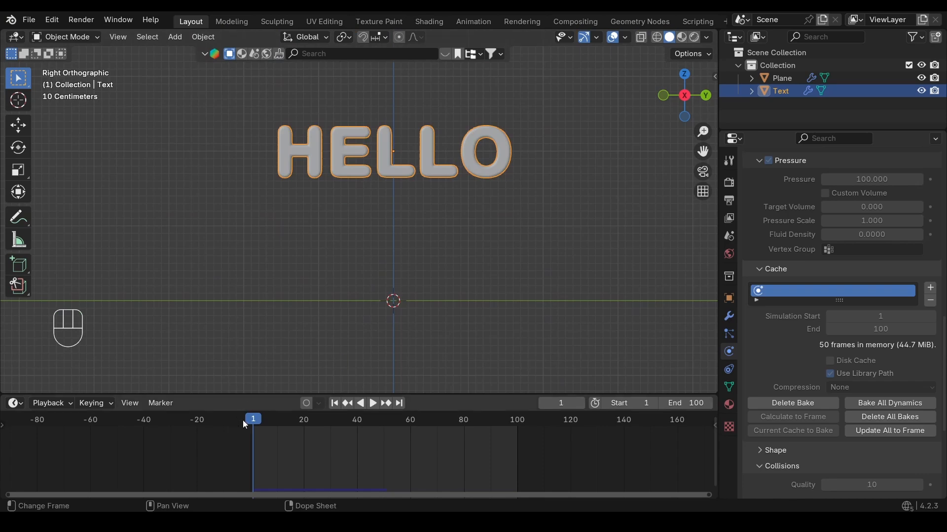
Play and scrub the newly baked simulation to check the effect of the lower vertex mass on the text.
key(space)
drag(275, 419, 327, 428)
key(space)
scroll(392, 272, up, 1)
key(space)
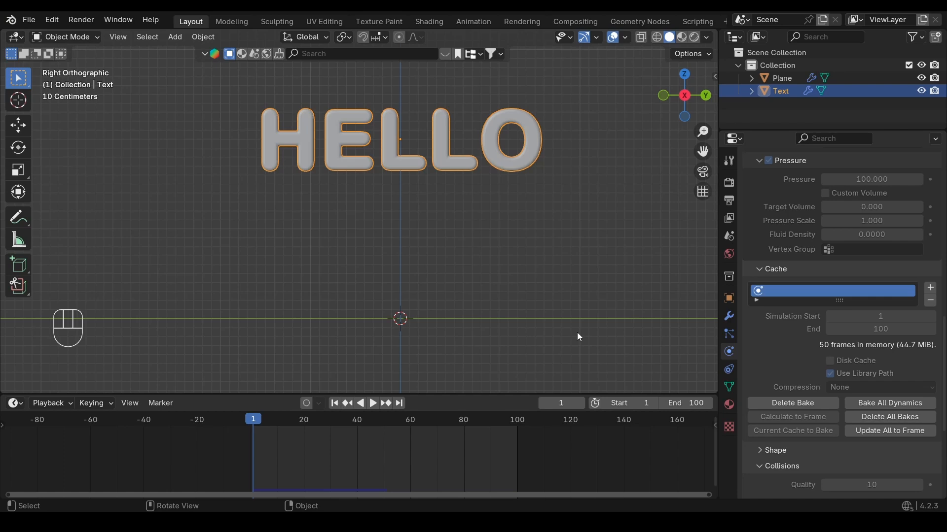
Replay the text's baked fall onto the plane and return to the first frame.
key(space)
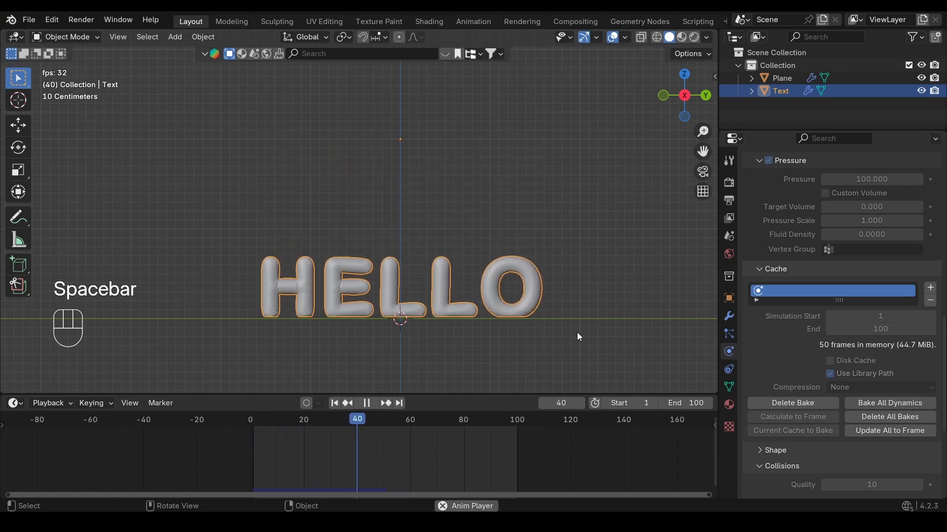
key(space)
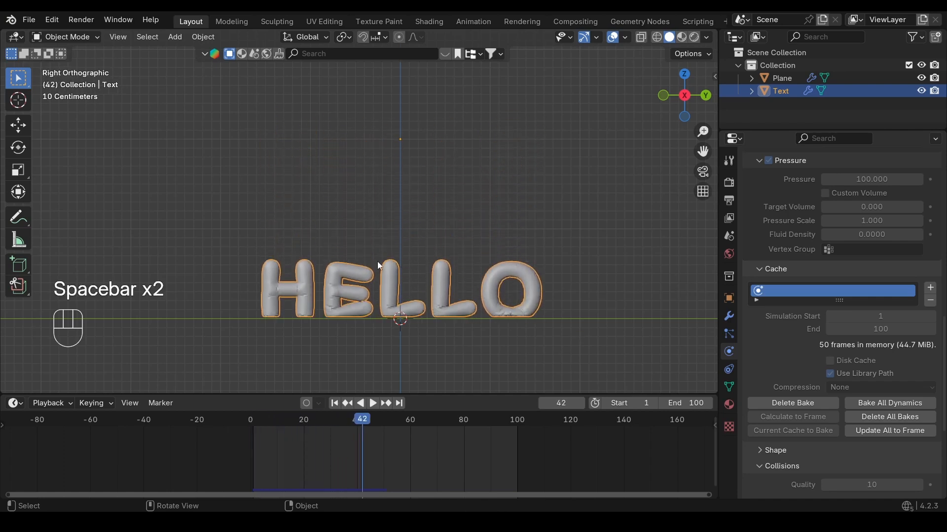
click(336, 404)
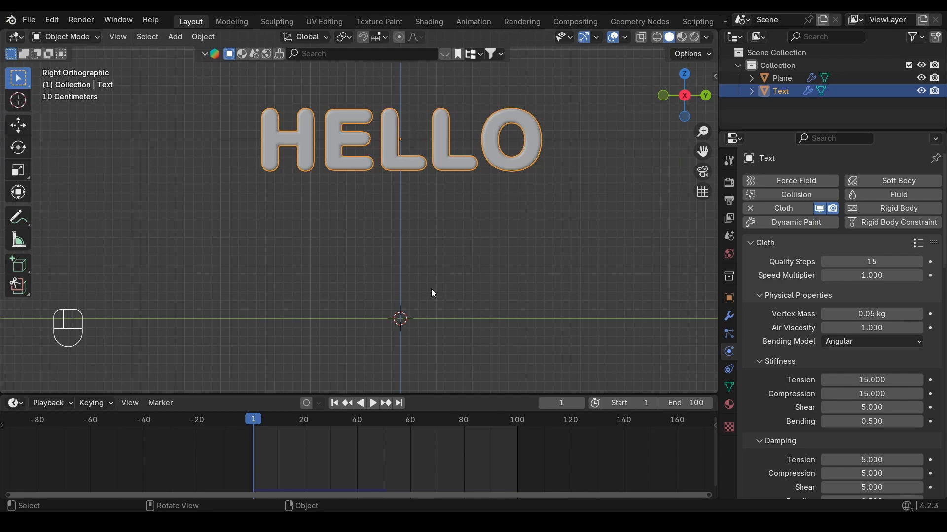
Set the text's cloth Air Viscosity to 0.25.
click(888, 328)
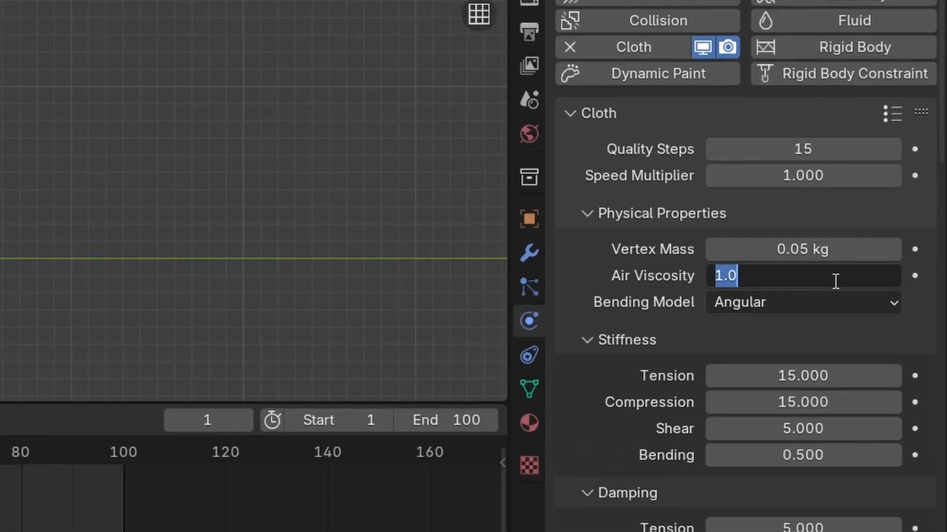
text(.25)
key(Return)
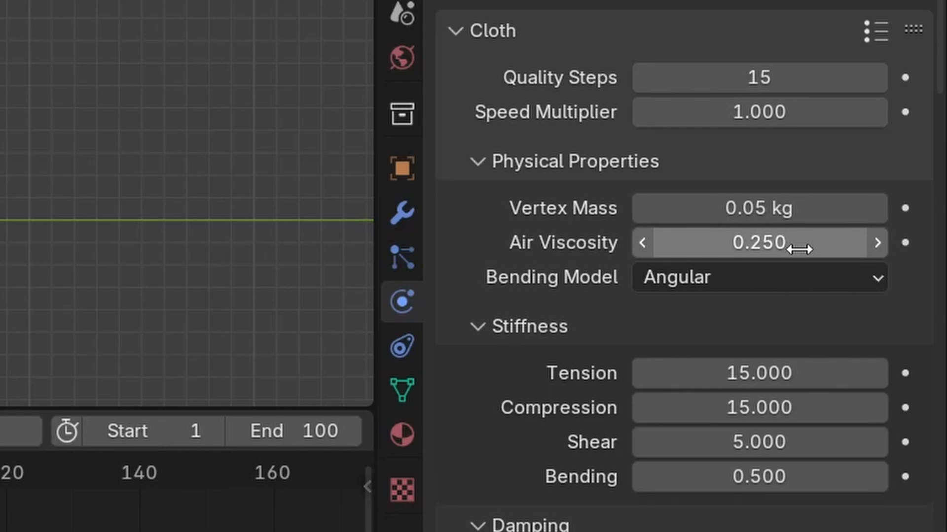
scroll(849, 433, down, 12)
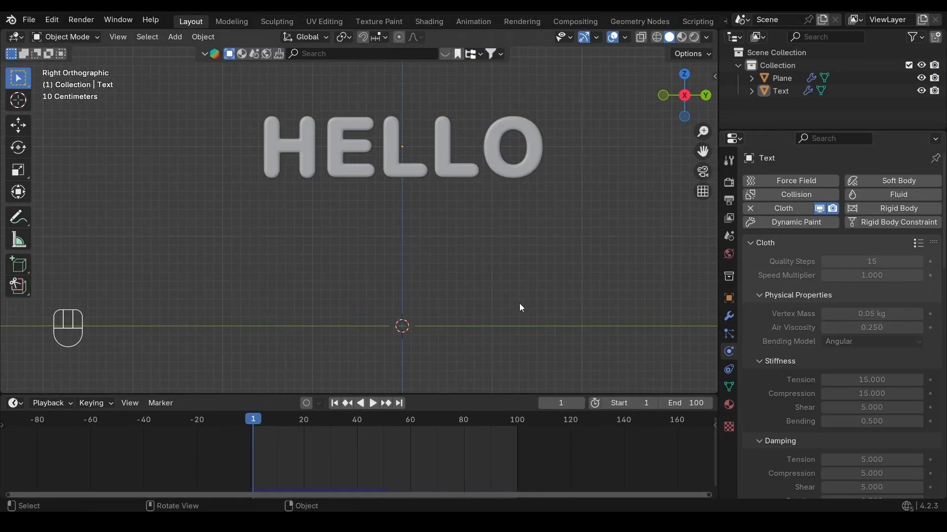
Play the baked simulation from the first frame repeatedly to check the effect of the lower air viscosity.
key(space)
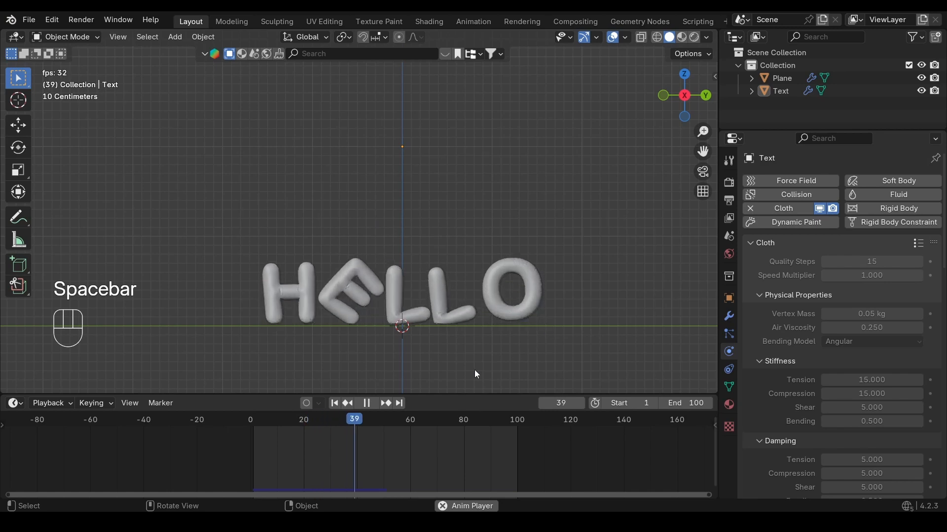
key(space)
key(shift+Left)
key(space)
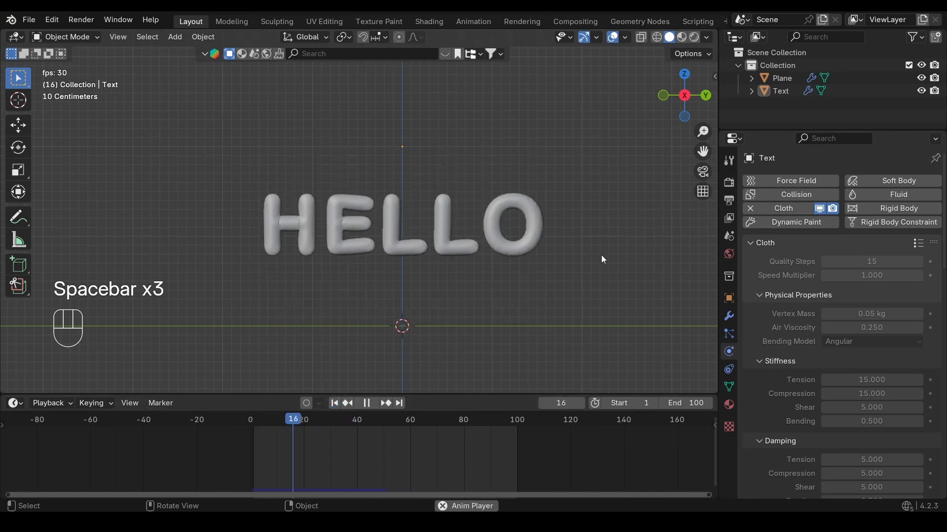
key(space)
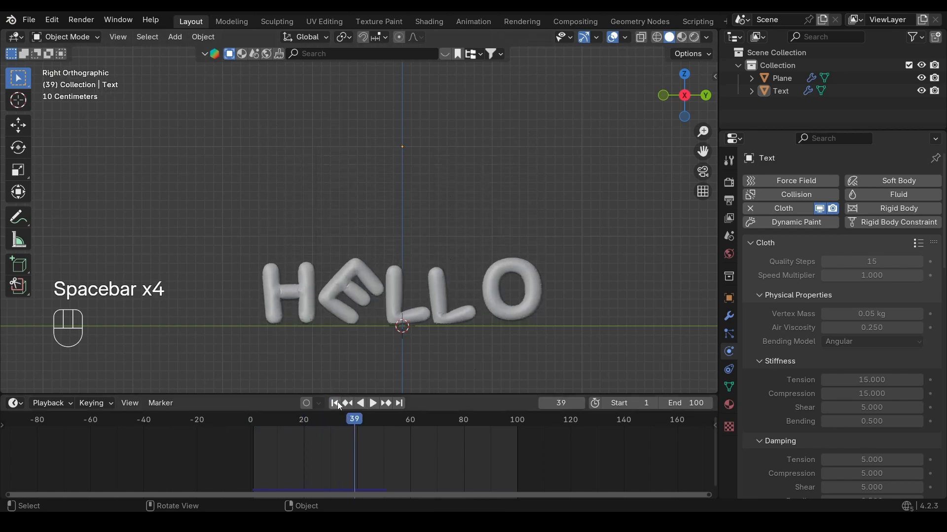
key(shift+Left)
key(space)
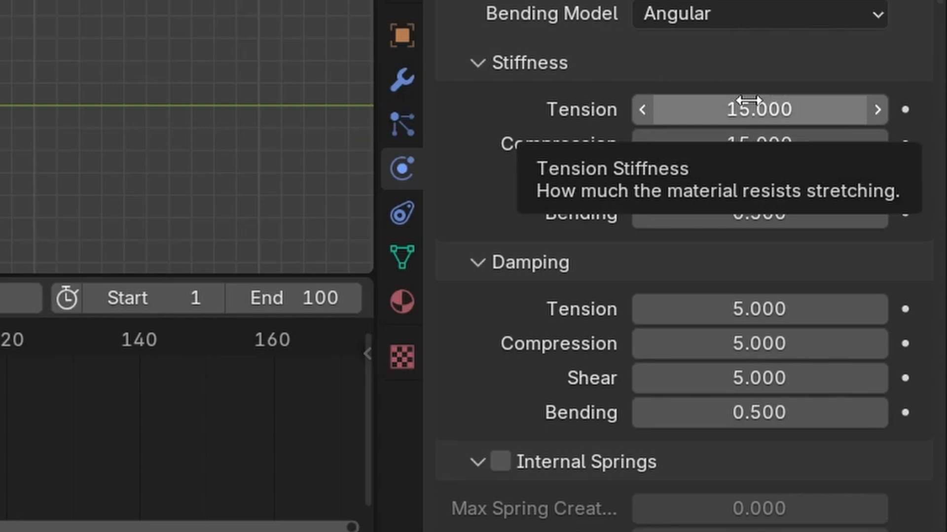
Set the text's cloth Stiffness values to Tension 2, Compression 5 and Shear 0.5.
click(749, 100)
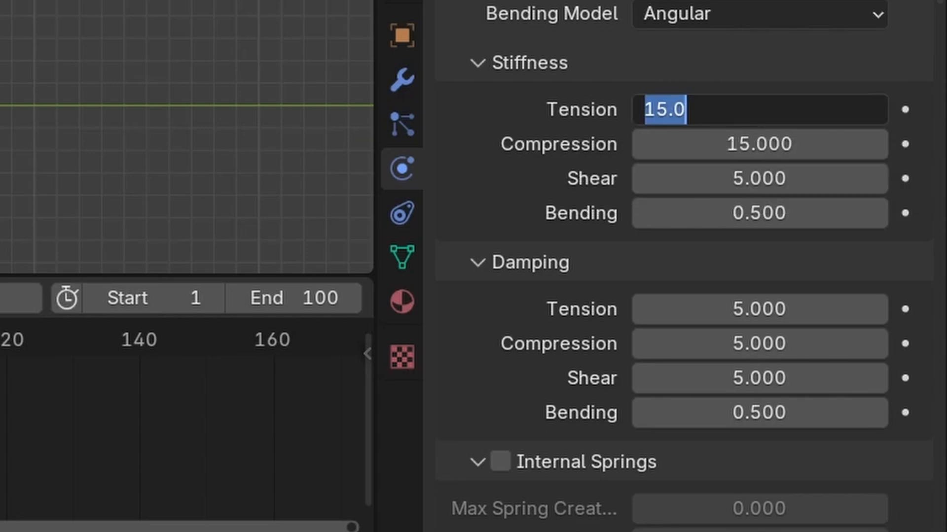
text(2)
key(Return)
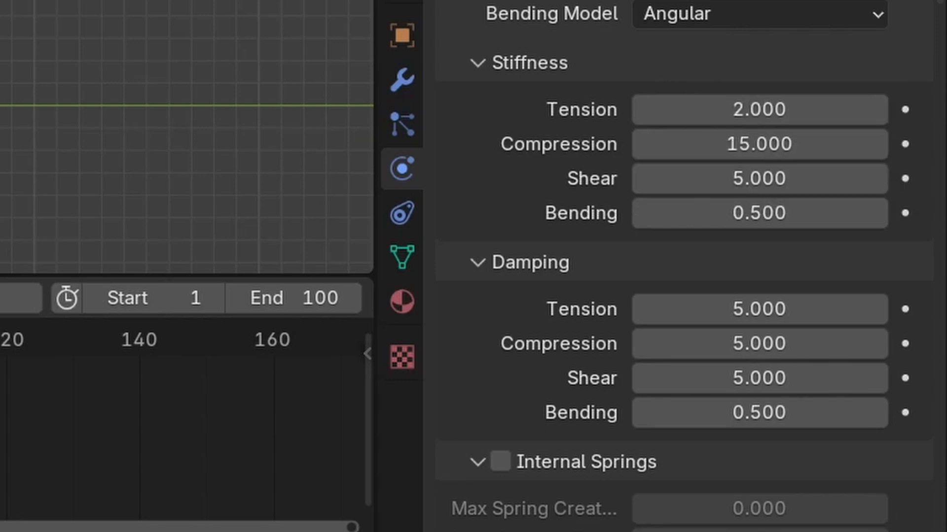
click(778, 148)
text(5)
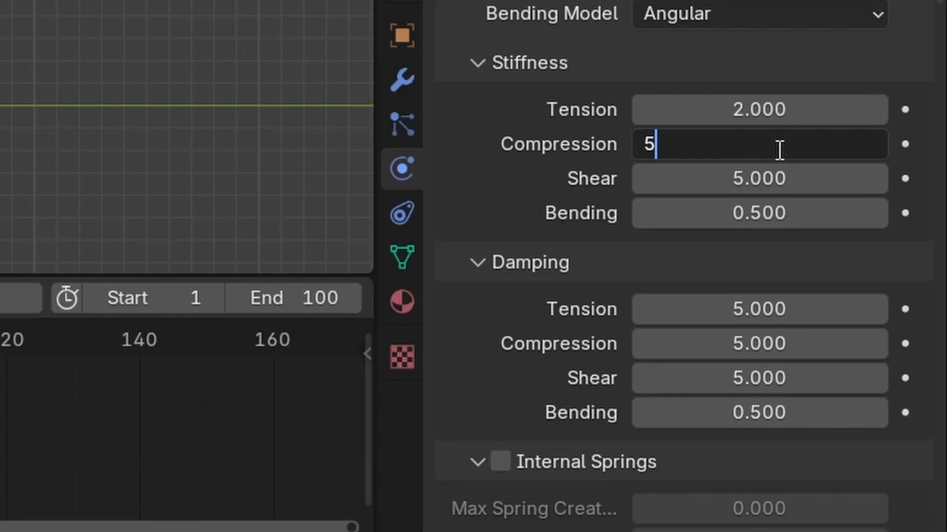
key(Return)
scroll(771, 145, down, 3)
click(762, 121)
text(.5)
key(Return)
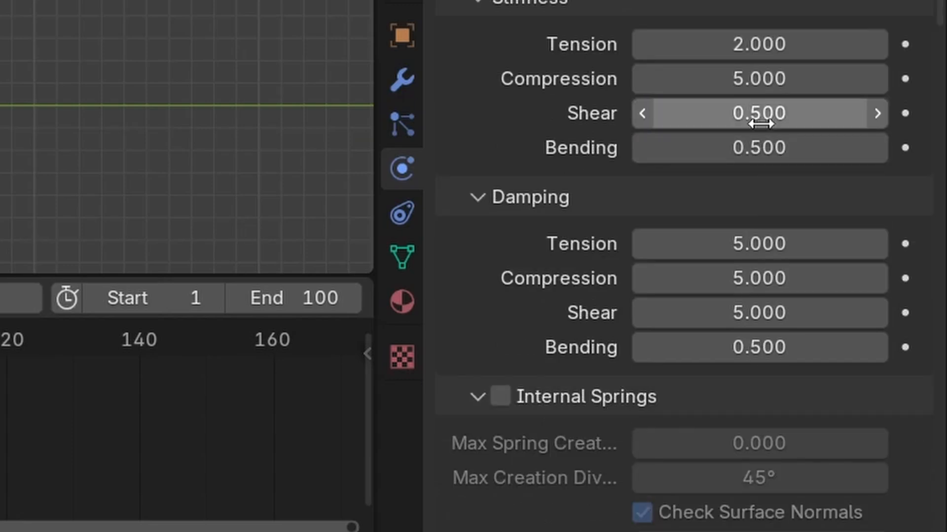
Set the text's cloth Bending stiffness to 0.05.
scroll(746, 312, up, 4)
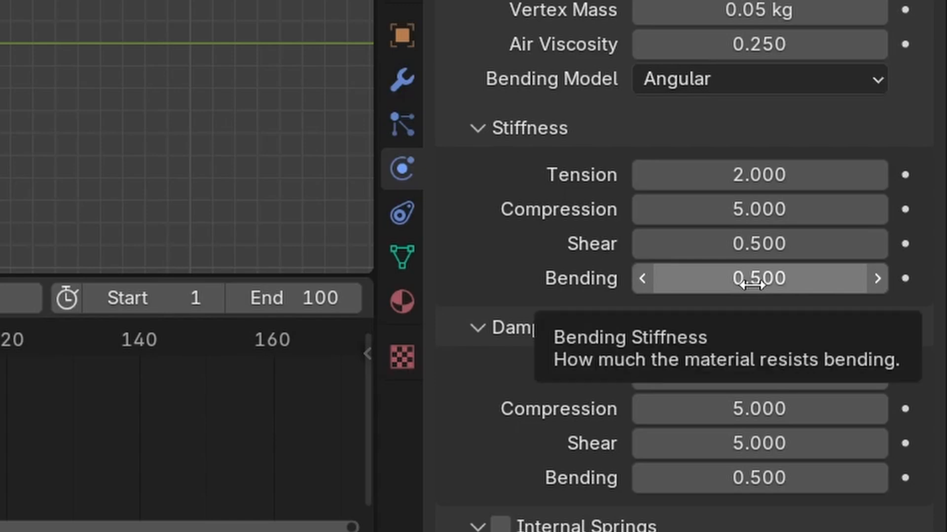
click(750, 285)
key(BackSpace)
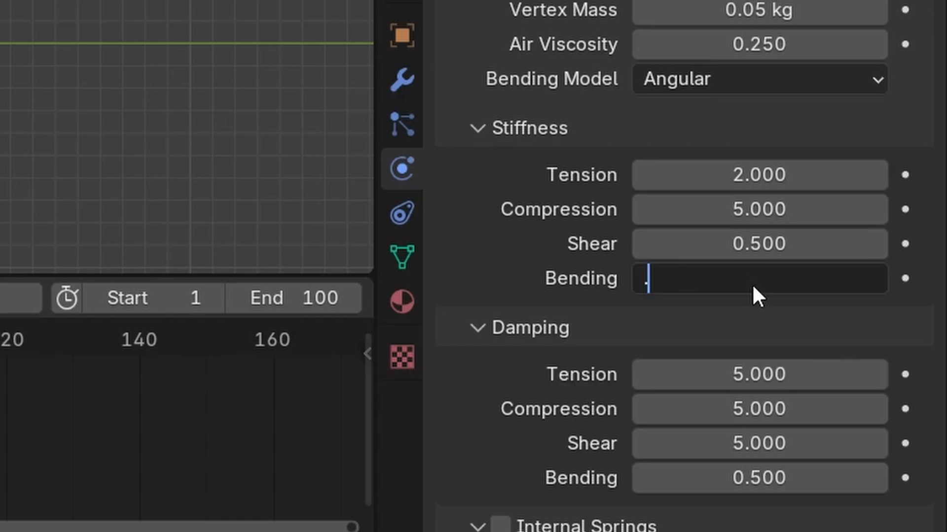
key(Escape)
click(755, 286)
key(BackSpace)
text(.05)
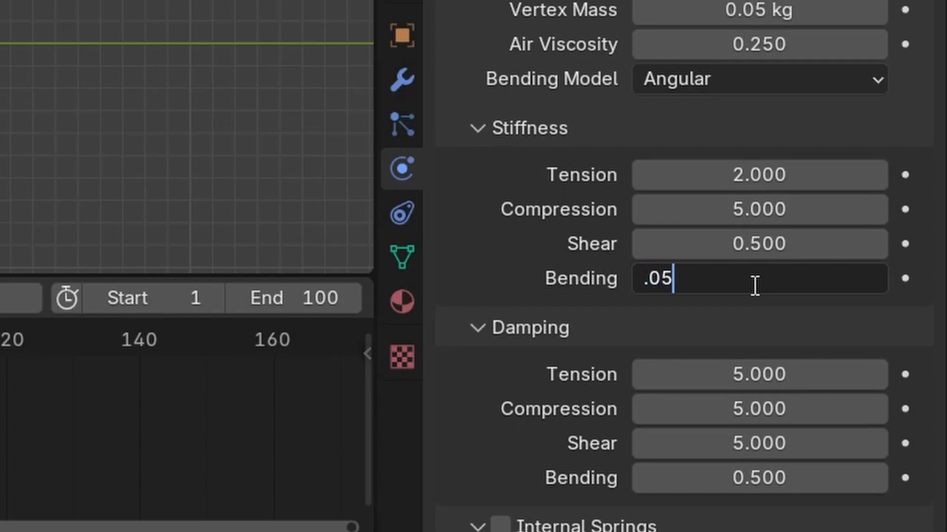
key(Return)
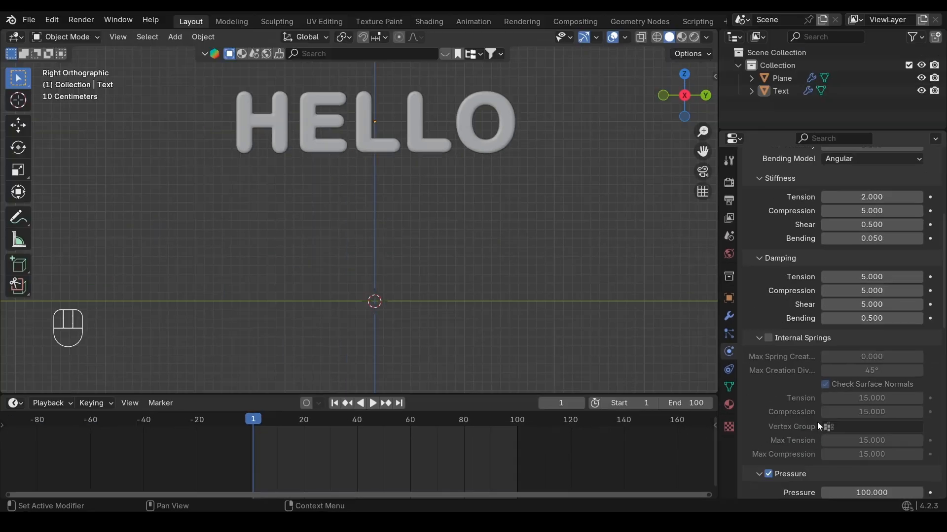
Select the HELLO text and apply Shade Smooth to it.
scroll(818, 422, down, 6)
scroll(798, 413, up, 7)
scroll(777, 401, up, 8)
key(a)
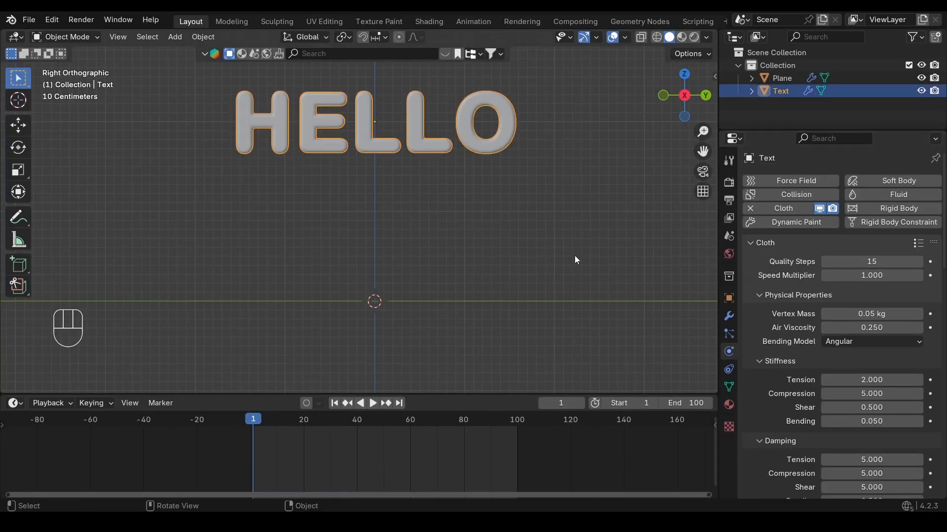
shift+middle_drag(362, 146, 393, 247)
scroll(392, 247, up, 8)
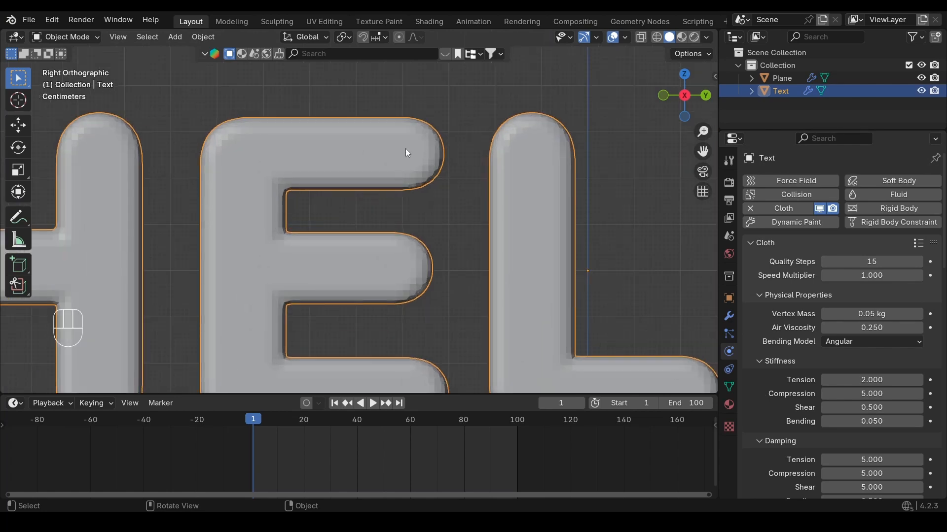
right_click(419, 134)
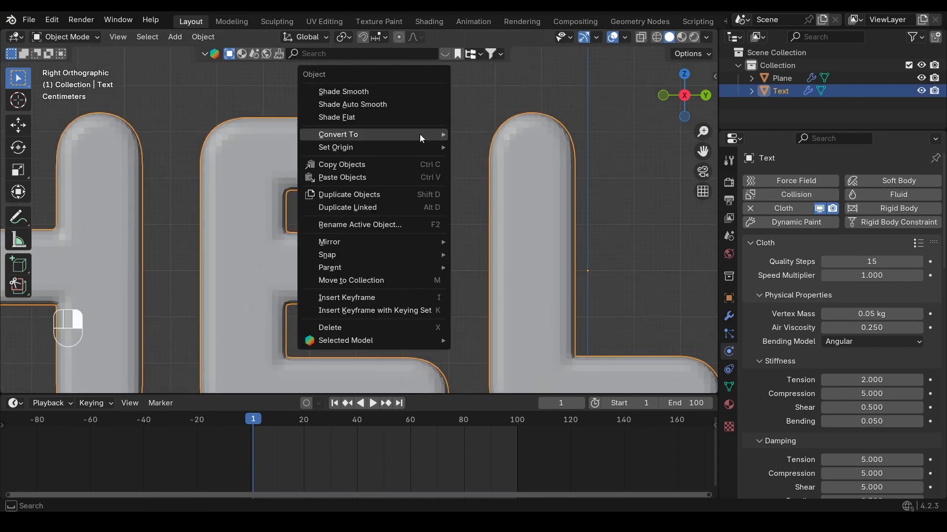
click(401, 94)
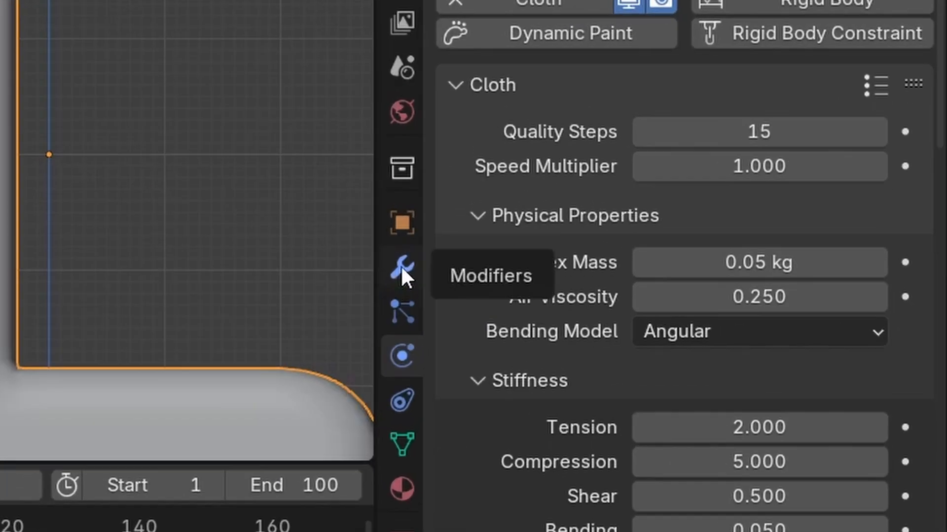
Add a Subdivision Surface modifier to the text with its Render level set to 1, and save the file.
click(729, 316)
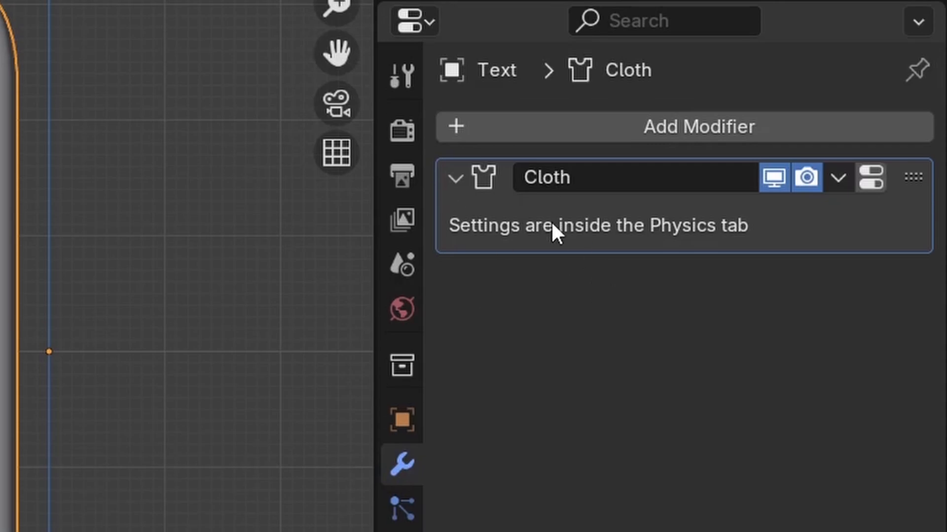
click(555, 129)
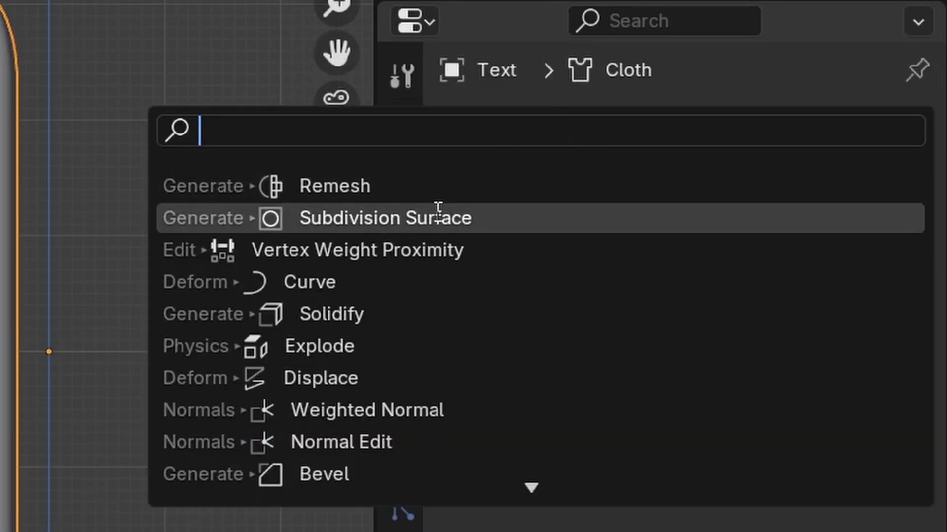
key(Return)
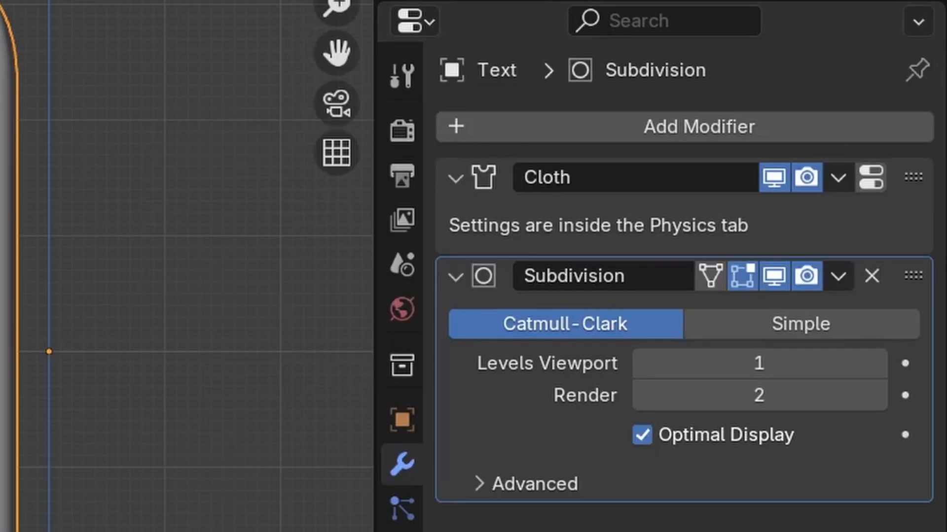
click(651, 398)
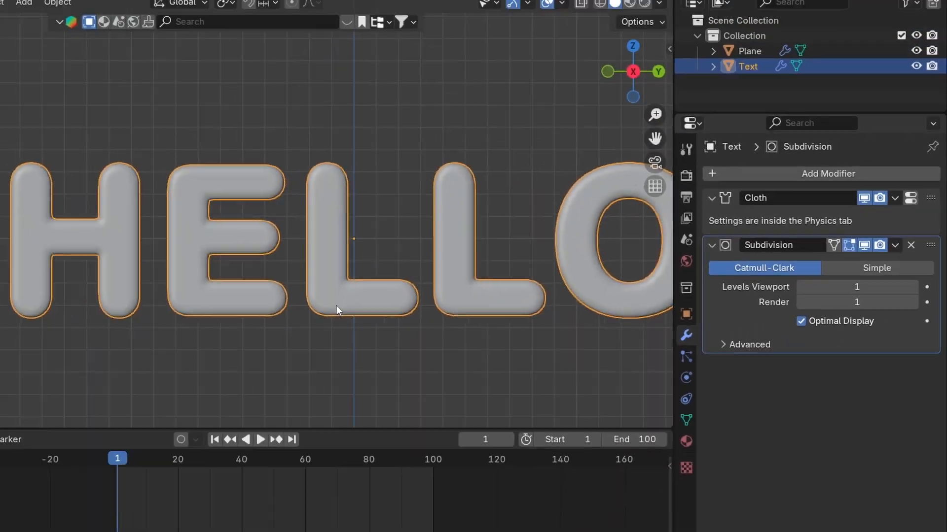
key(ctrl+s)
Bake the text's cloth simulation, play it back and scrub to frame 26, where the letters rest on the plane.
click(729, 351)
scroll(855, 399, down, 20)
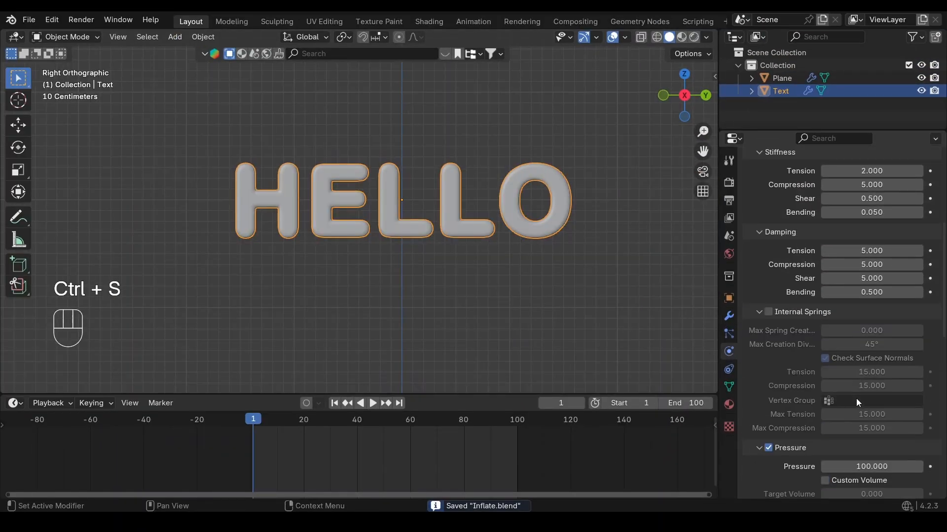
key(space)
key(space)
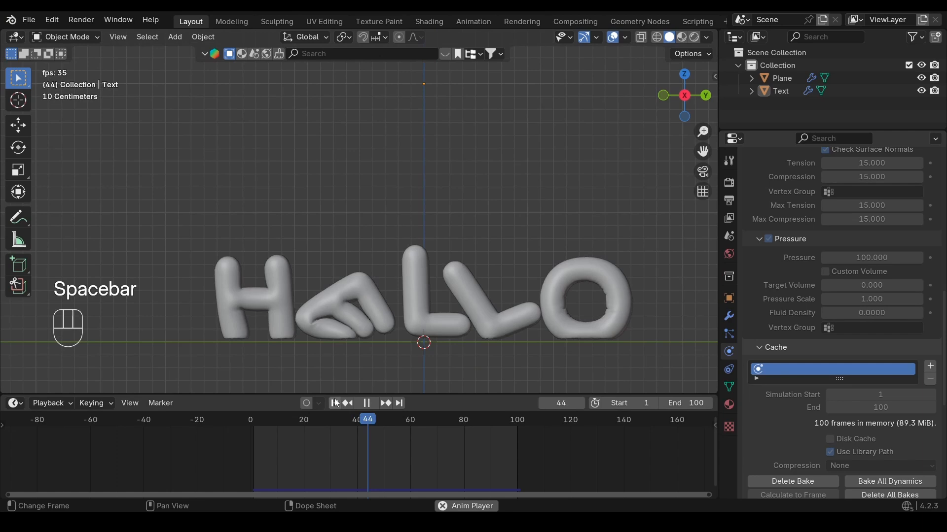
key(space)
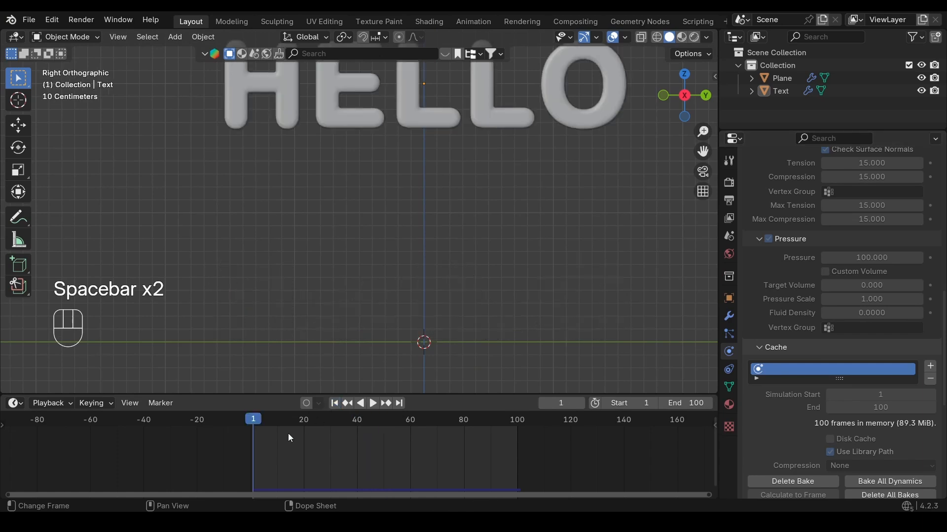
drag(316, 430, 320, 423)
alt+shift+drag(380, 325, 393, 234)
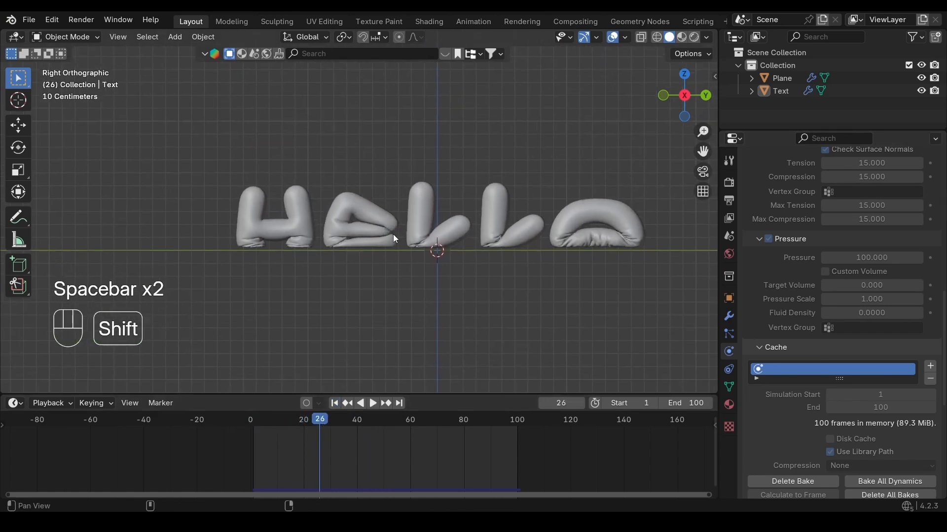
Set the collision plane's Softbody & Cloth Inner thickness to 0.001, inspecting where the letters meet the plane.
click(383, 250)
click(379, 287)
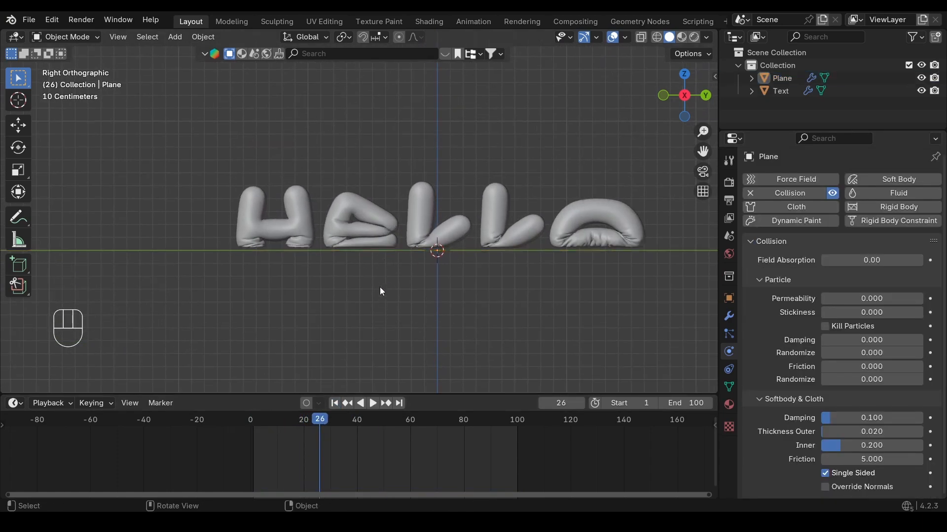
scroll(380, 286, up, 5)
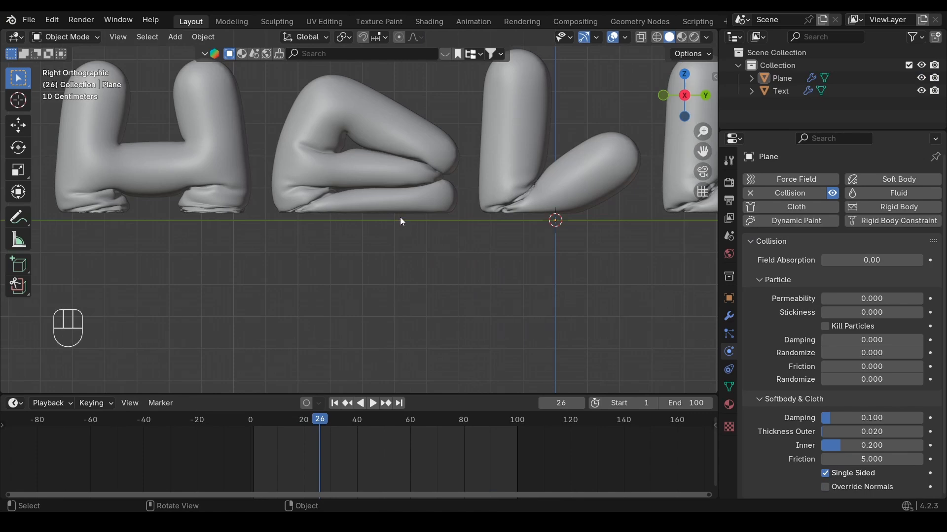
click(401, 212)
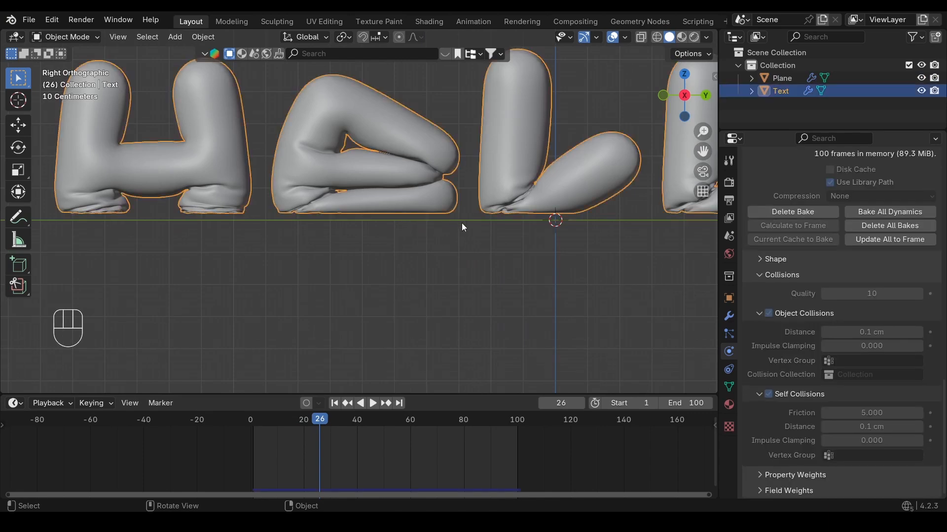
click(461, 223)
alt+drag(460, 223, 467, 217)
click(467, 217)
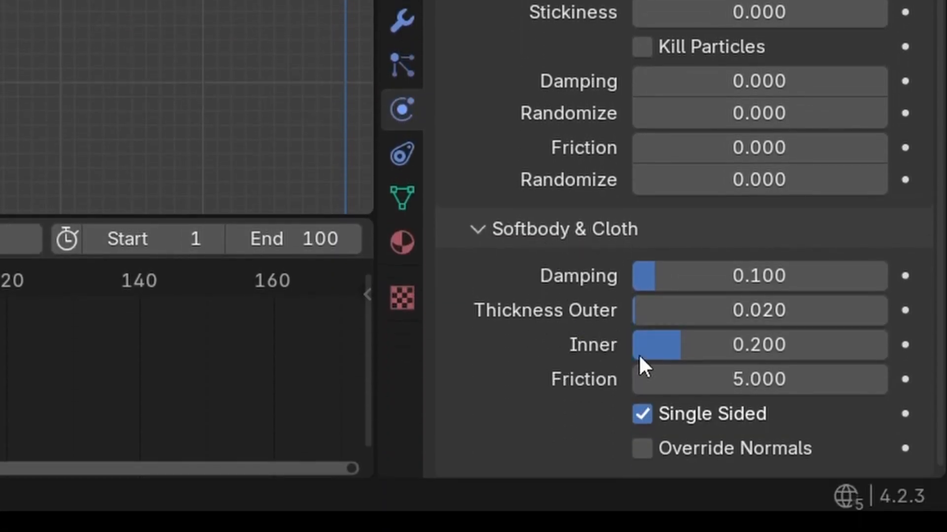
click(733, 347)
drag(733, 347, 675, 347)
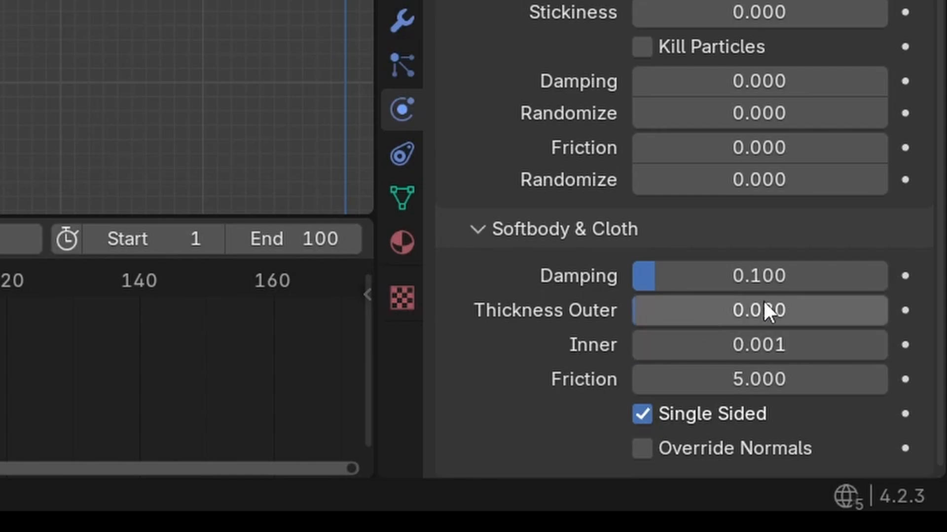
Set the collision plane's Softbody & Cloth Thickness Outer to 0.001 and save the file after replaying the simulation.
drag(765, 306, 737, 305)
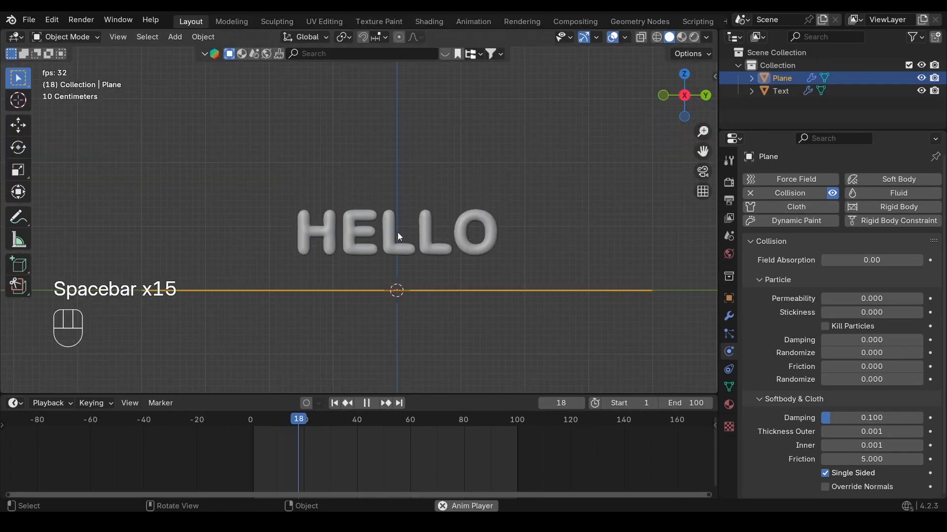
key(space)
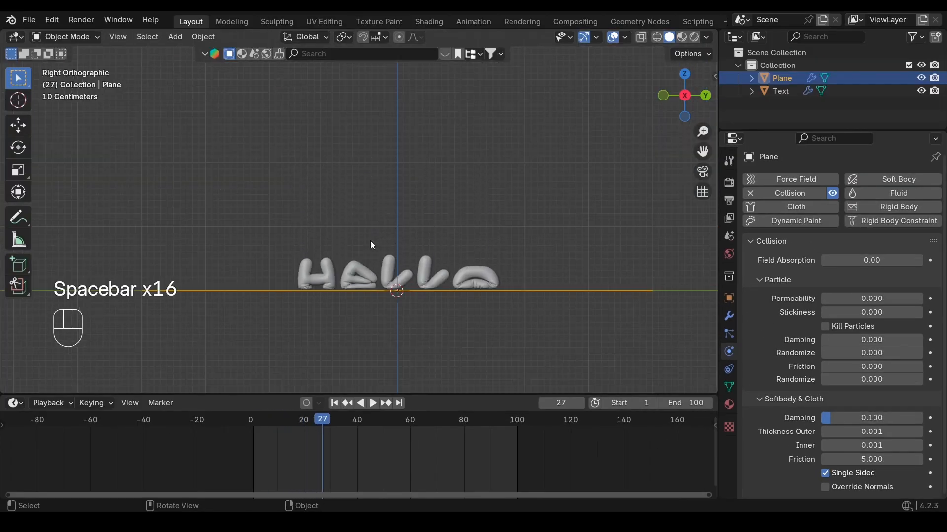
key(space)
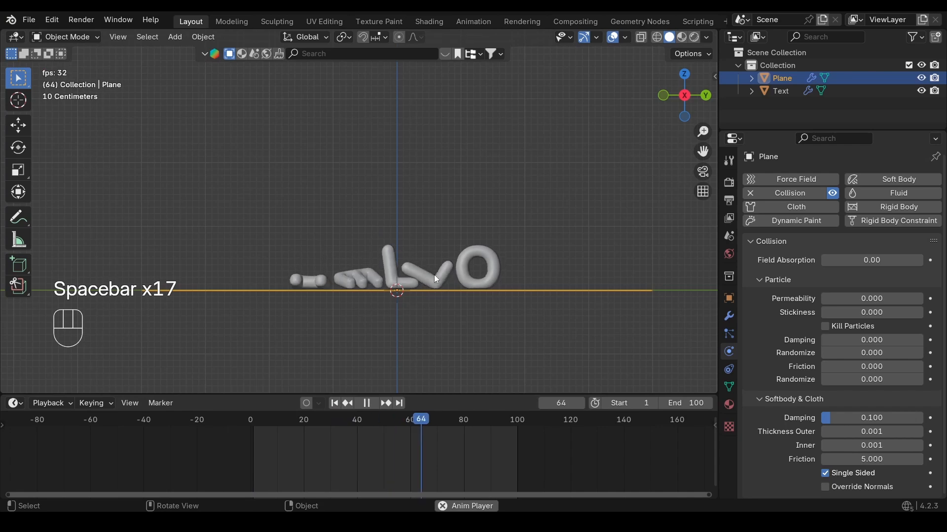
key(space)
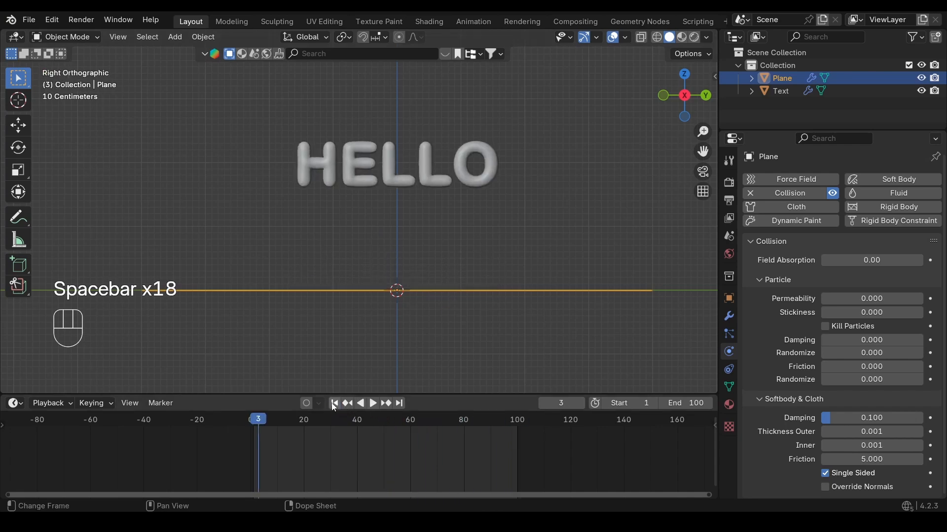
key(ctrl+s)
Add a mesh cube to the scene at the 3D cursor below the HELLO text.
key(a)
key(shift+a)
mouse_move(421, 214)
click(470, 226)
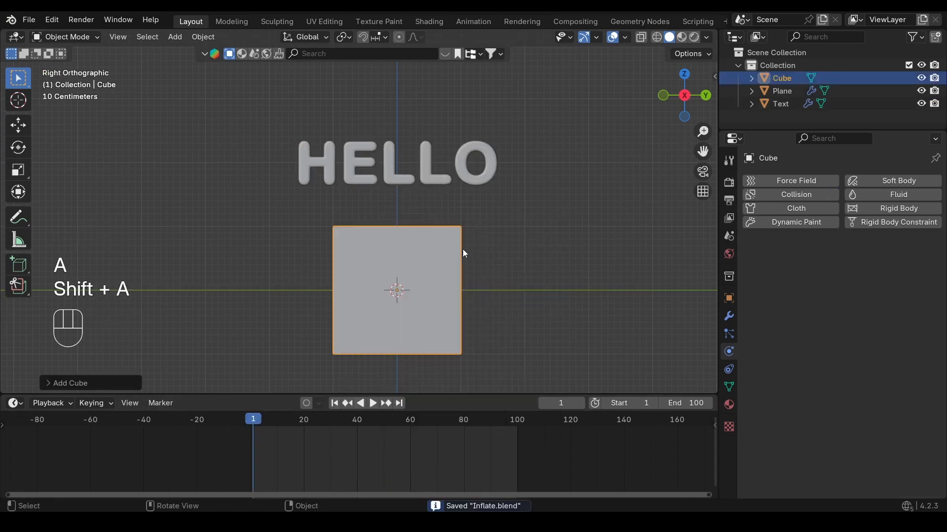
Go to frame 10 and raise the cube along Z until it overlaps the falling letters.
scroll(428, 160, up, 1)
scroll(421, 256, down, 1)
alt+shift+drag(412, 282, 414, 256)
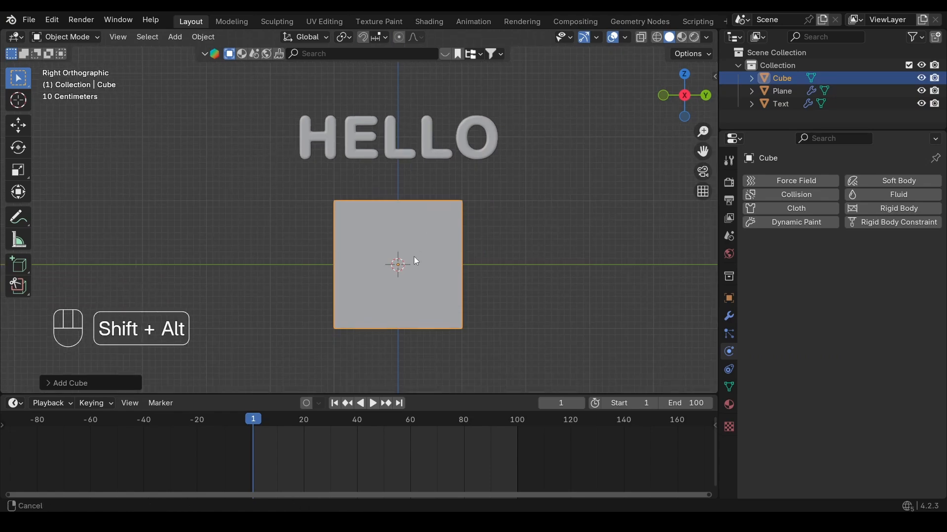
drag(254, 420, 277, 420)
alt+shift+drag(448, 236, 446, 256)
key(g)
key(z)
click(458, 168)
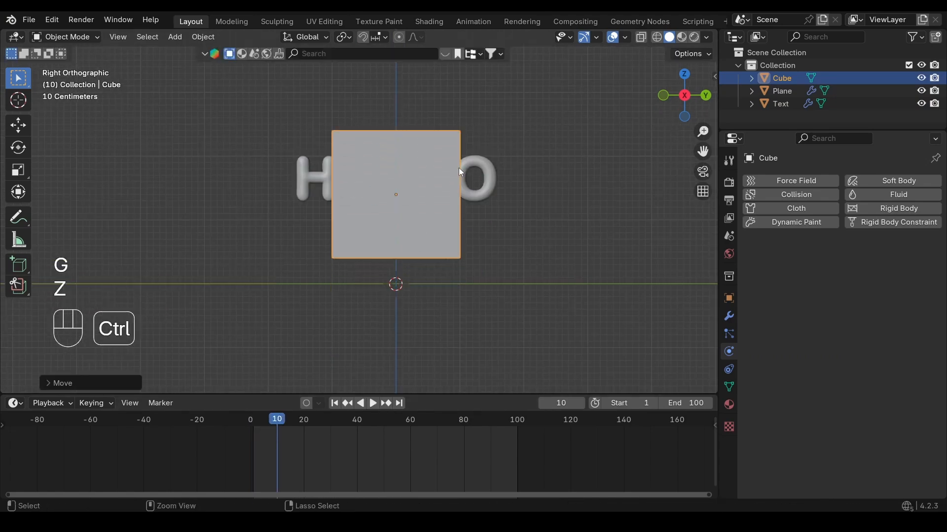
Turn on X-ray and scale the cube along Y to span the full width of the HELLO letters.
key(alt+z)
scroll(458, 182, up, 1)
key(s)
key(y)
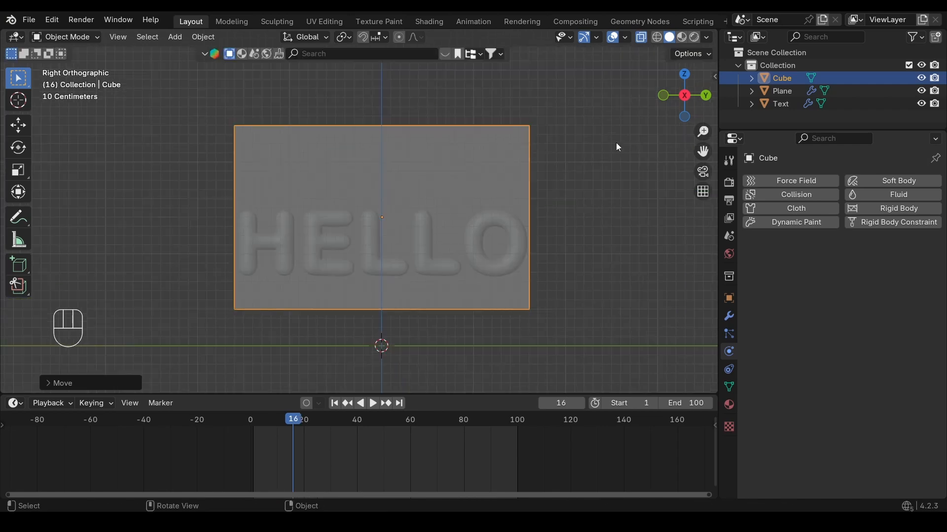
From the front view, scale the cube along X until it is only slightly thicker than the letters, checking the fit in wireframe.
click(663, 95)
scroll(508, 197, down, 2)
alt+shift+drag(439, 256, 461, 233)
scroll(359, 230, up, 2)
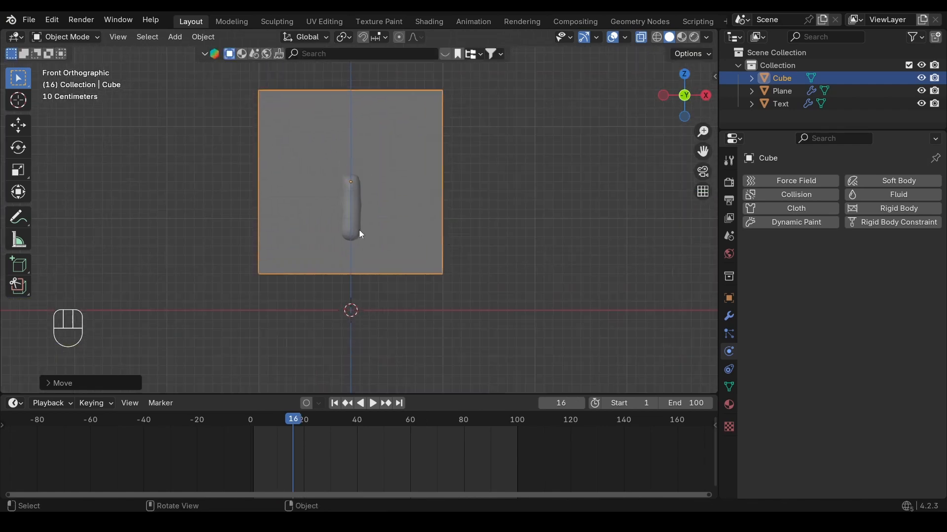
scroll(361, 210, up, 4)
key(s)
key(x)
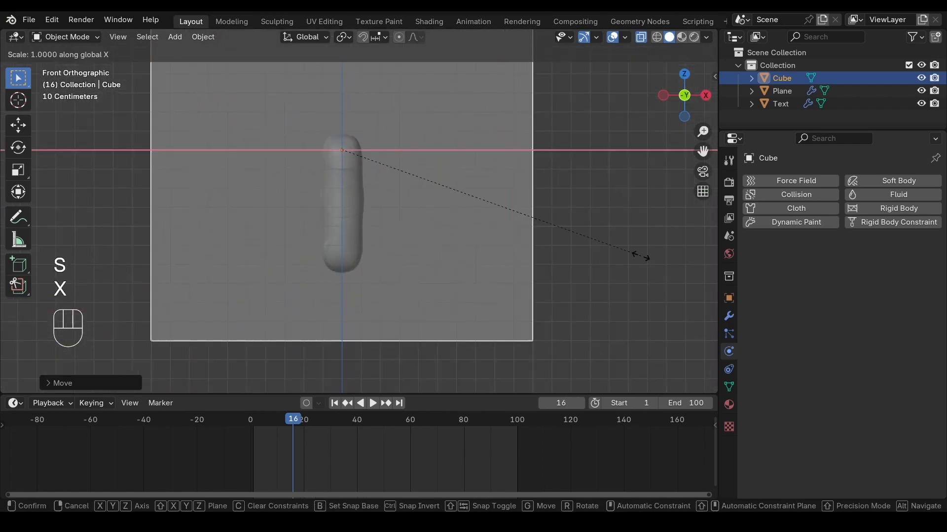
click(498, 233)
key(shift+z)
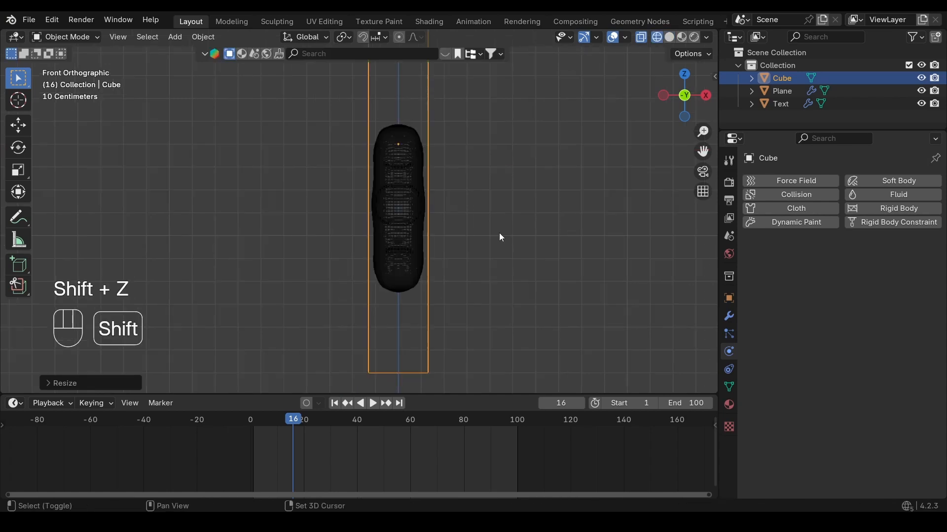
key(shift+z)
Advance the animation to frame 40 and lower the cube along Z so its base rests on the plane.
key(KP_3)
scroll(447, 235, down, 6)
key(space)
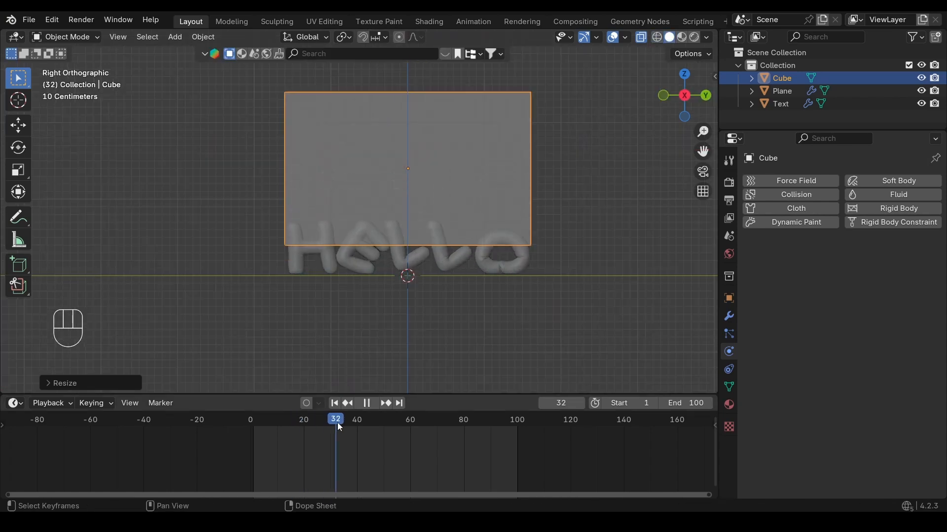
scroll(431, 330, up, 2)
shift+middle_drag(432, 331, 423, 313)
key(g)
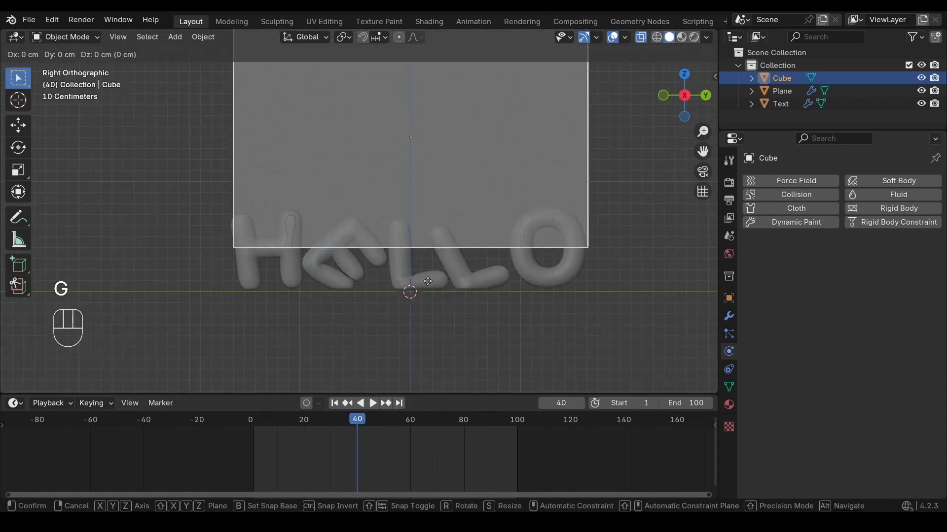
key(z)
click(432, 328)
Scale the cube along Z to 0.4 so it just encloses the letters' height, and turn off X-ray.
key(s)
key(z)
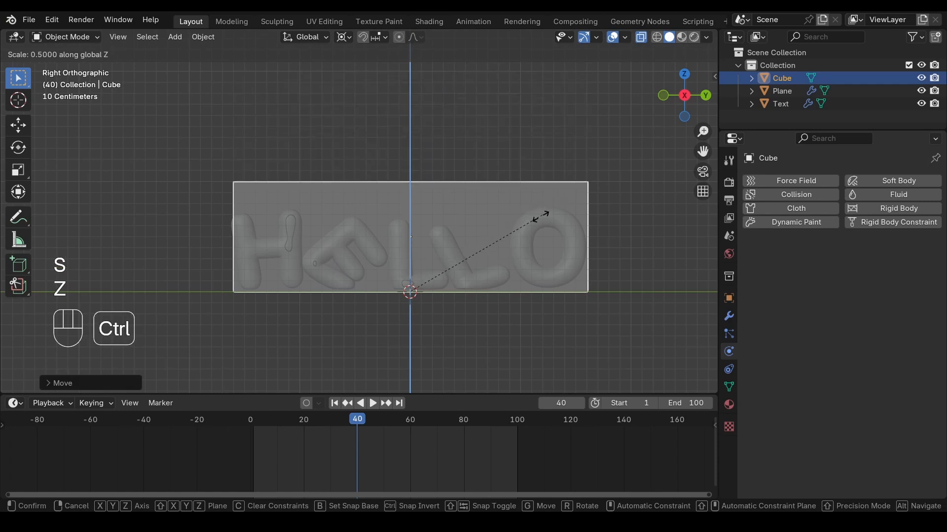
click(484, 244)
alt+drag(351, 262, 368, 220)
click(699, 101)
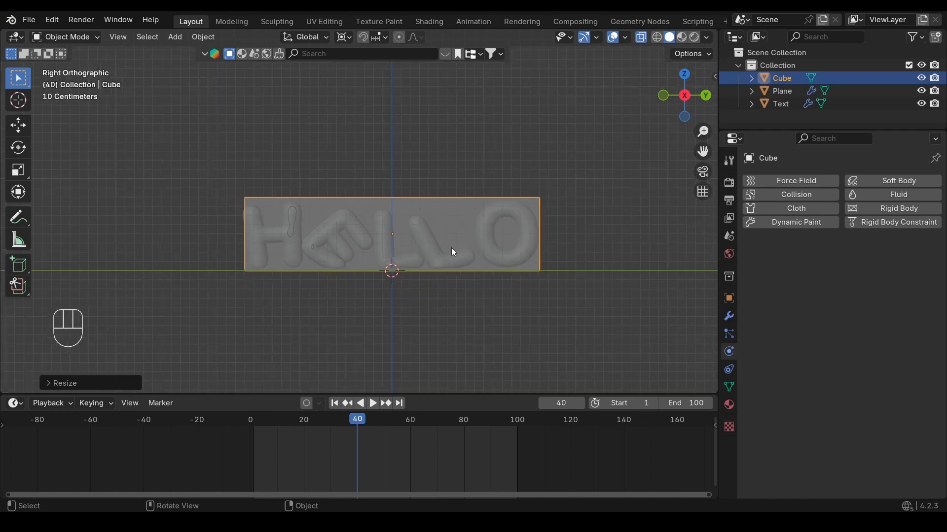
alt+drag(450, 250, 440, 283)
key(alt+z)
Delete the cube's top and bottom faces in Edit Mode, return to Object Mode and save the file.
scroll(383, 252, up, 5)
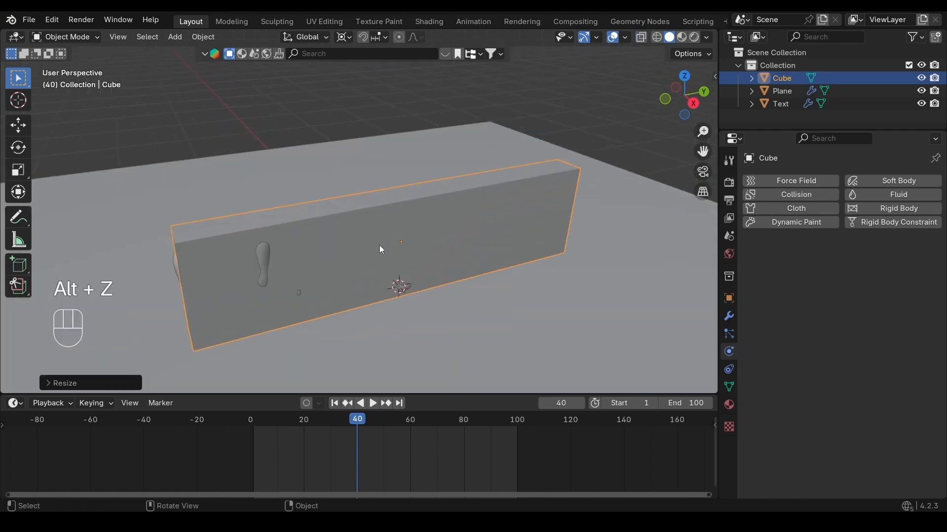
key(Tab)
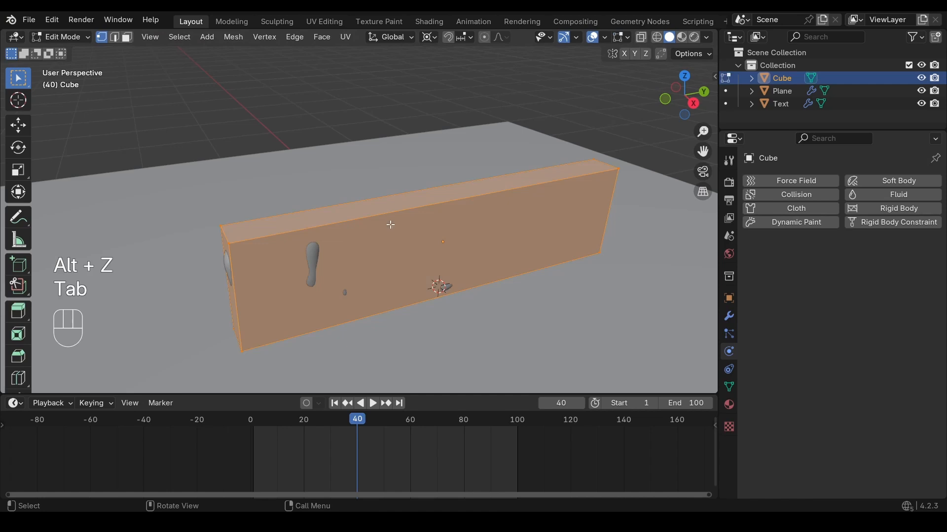
key(3)
click(421, 217)
alt+drag(445, 268, 378, 341)
shift+click(350, 384)
scroll(397, 243, down, 1)
alt+shift+drag(420, 189, 422, 295)
key(x)
click(419, 256)
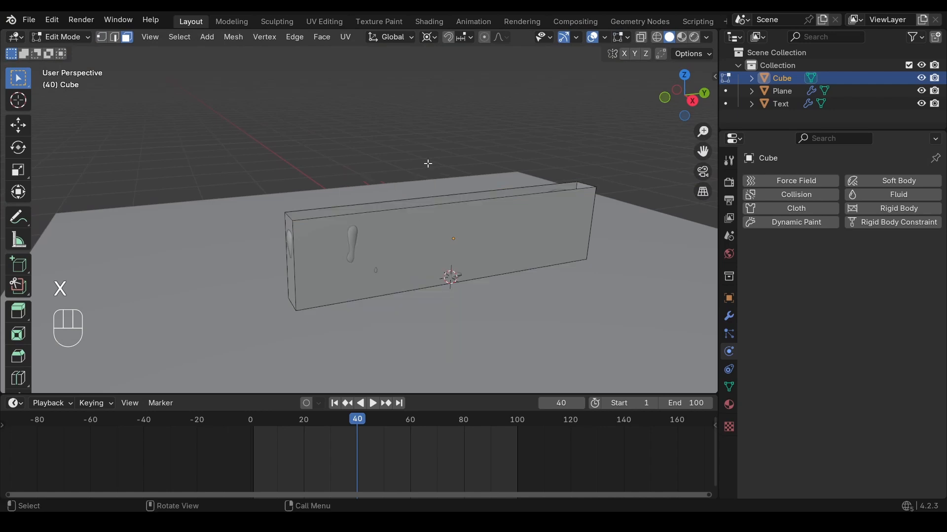
alt+drag(407, 232, 430, 251)
key(Tab)
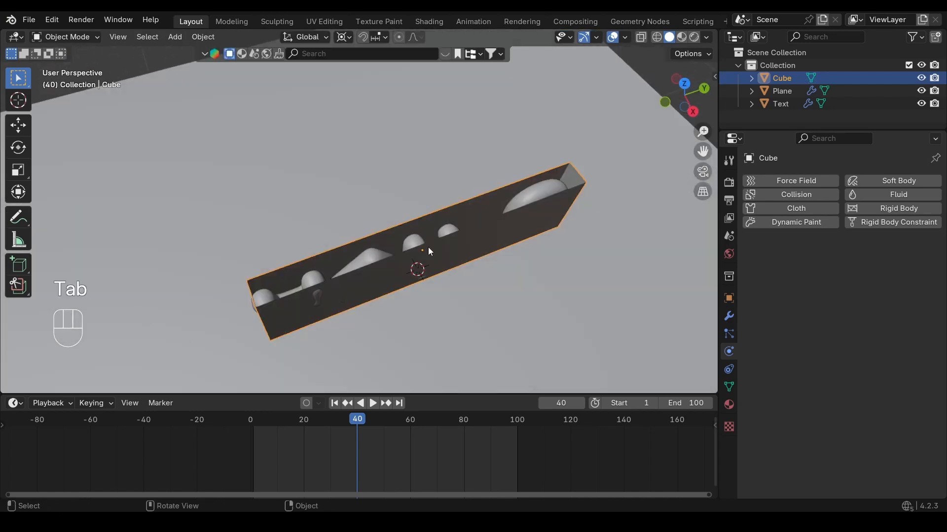
key(ctrl+s)
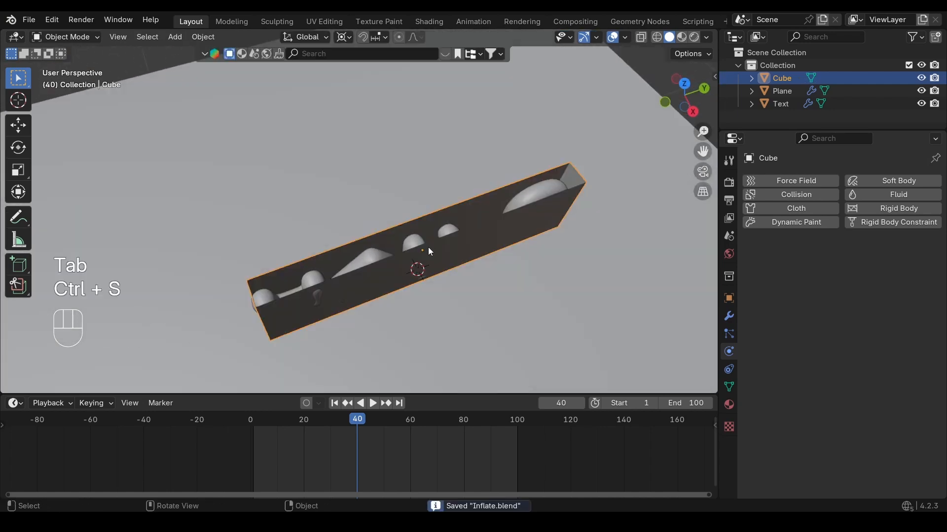
Enable the Face Orientation overlay and inspect which way the open box's walls face.
click(624, 38)
click(545, 264)
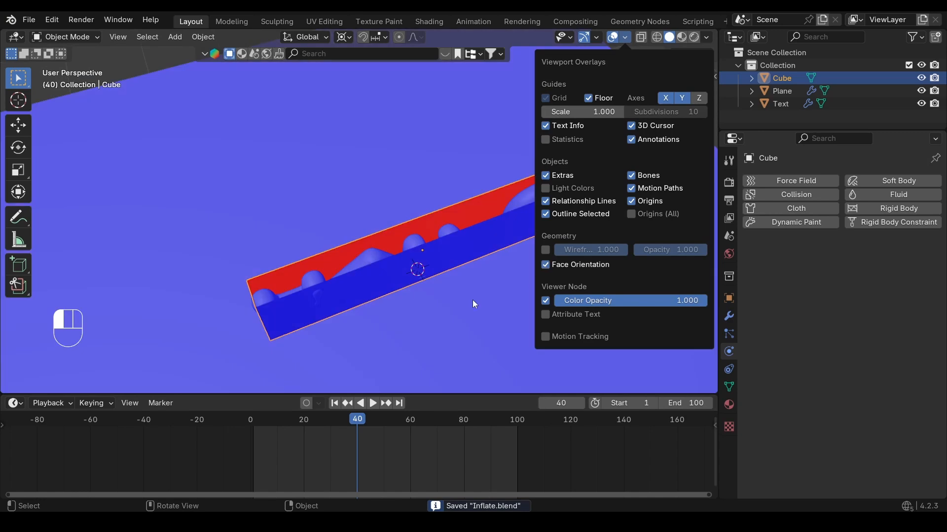
scroll(385, 300, up, 2)
alt+drag(385, 299, 433, 239)
scroll(433, 238, down, 2)
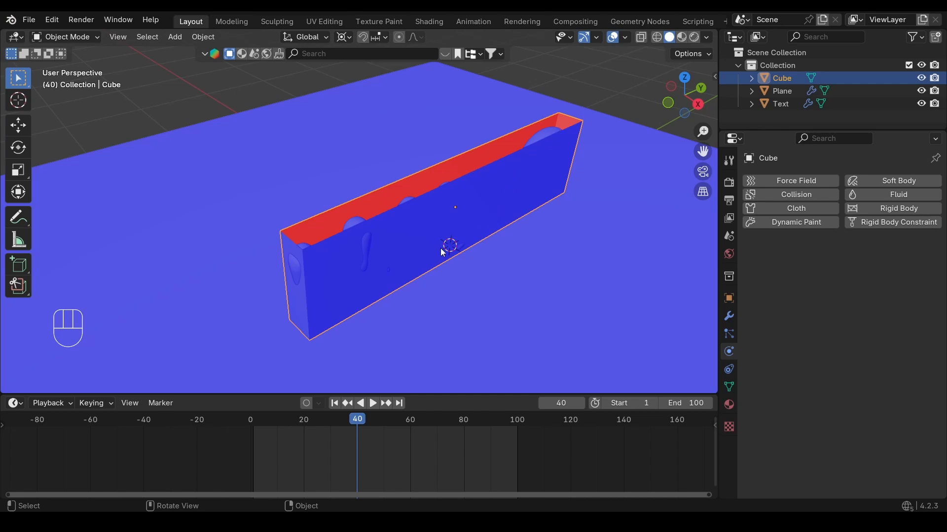
Flip the normals of all the box's faces so they point inward.
key(Tab)
key(a)
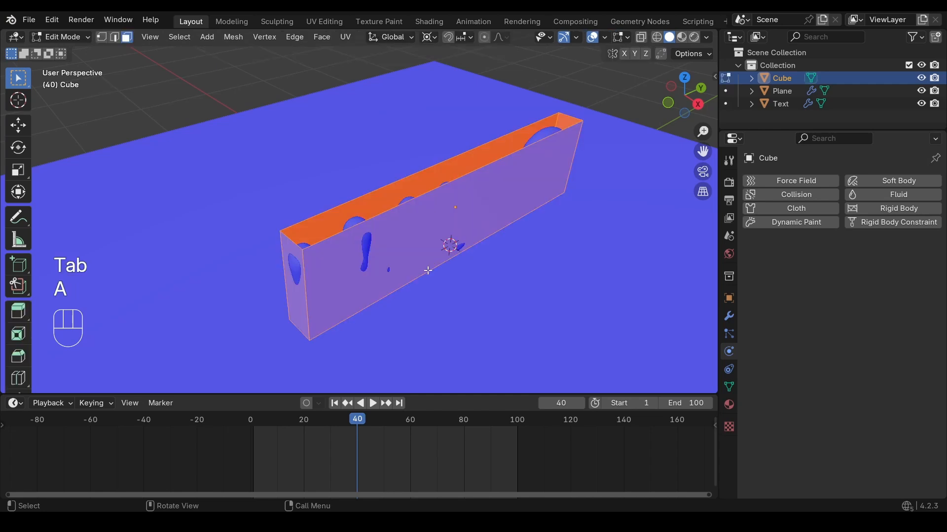
key(alt+n)
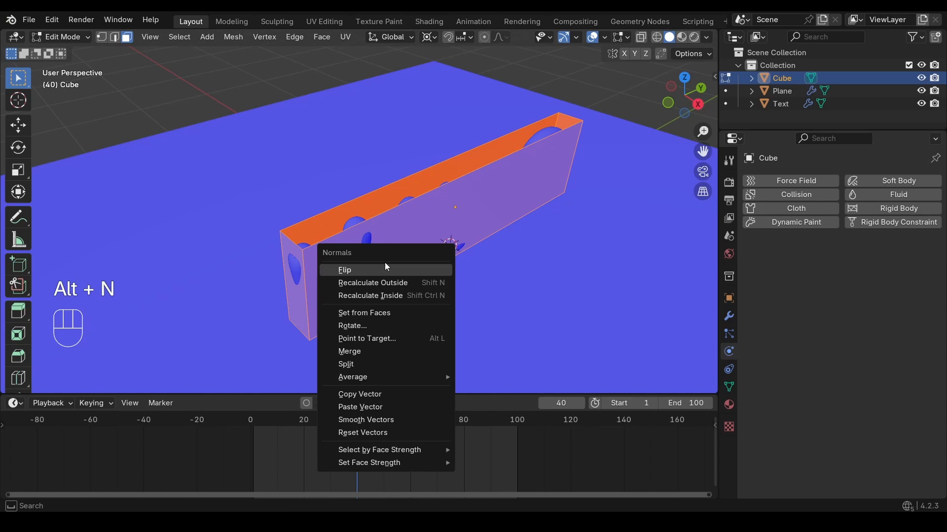
click(360, 269)
click(241, 37)
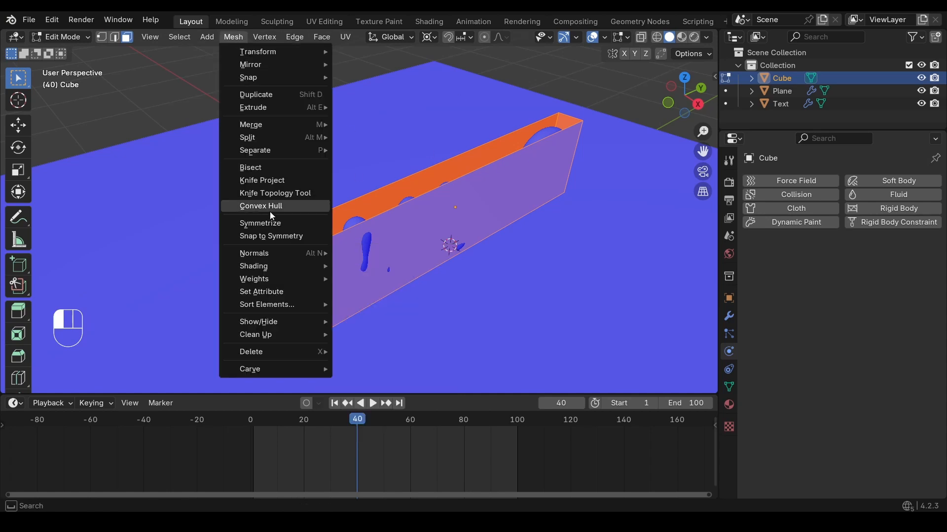
mouse_move(274, 251)
click(358, 252)
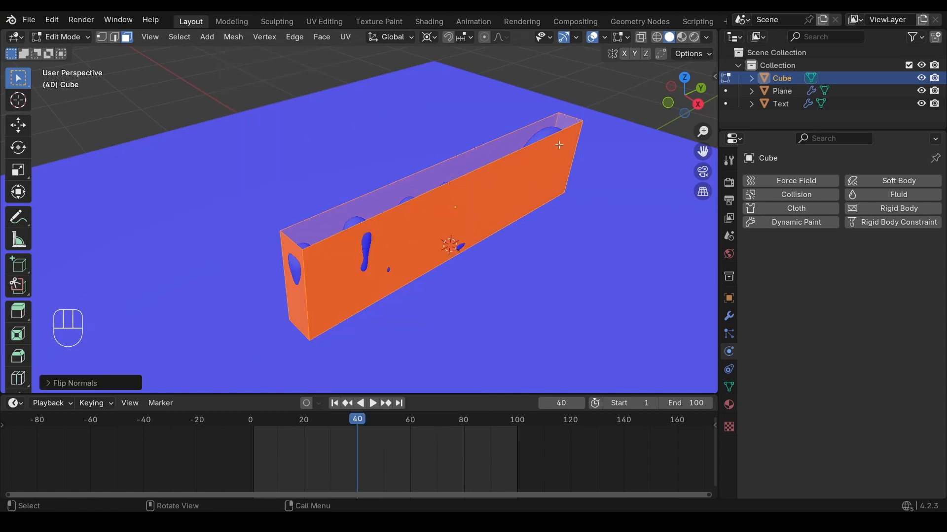
middle_drag(559, 145, 544, 179)
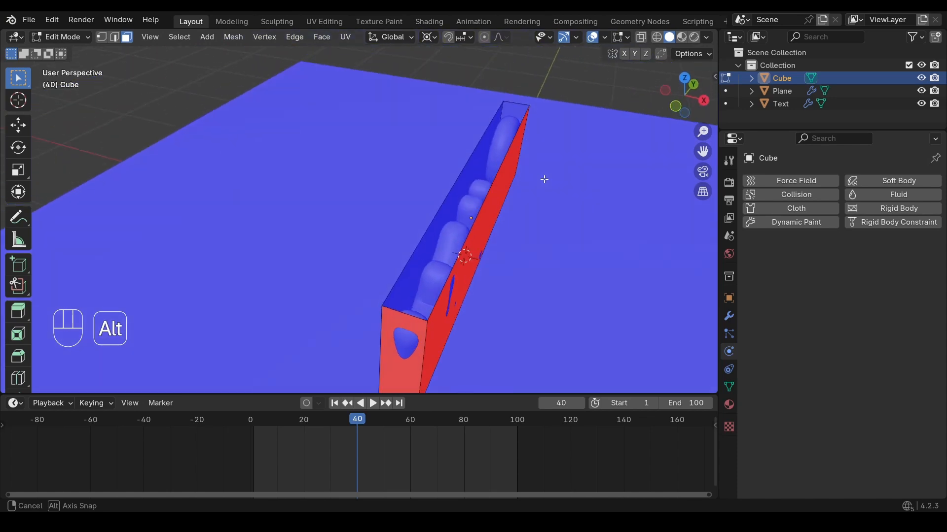
alt+drag(488, 160, 413, 157)
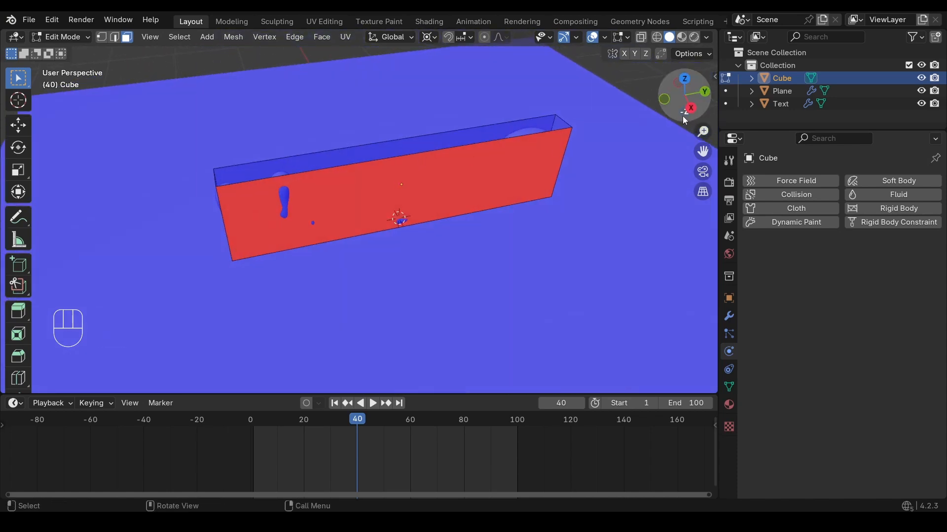
Turn off the Face Orientation overlay, return to Object Mode and save the file.
click(605, 38)
click(529, 277)
key(Tab)
key(ctrl+s)
scroll(444, 212, down, 2)
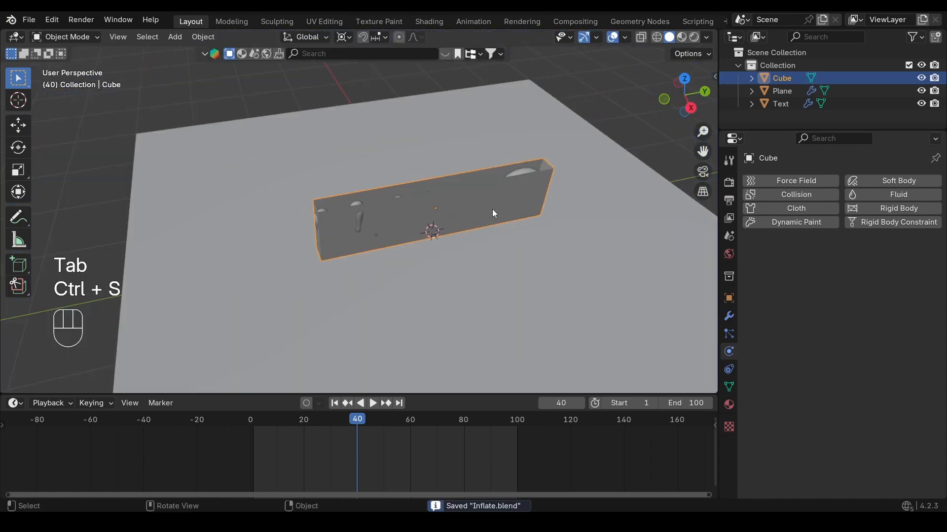
Add Collision physics to the box with Thickness Outer and Inner both set to 0.001, and save the file.
click(794, 195)
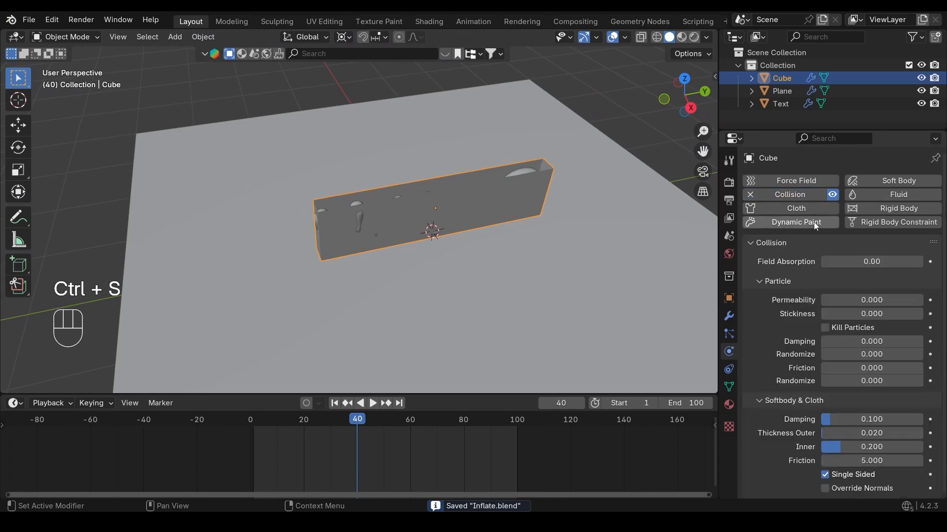
drag(874, 432, 833, 446)
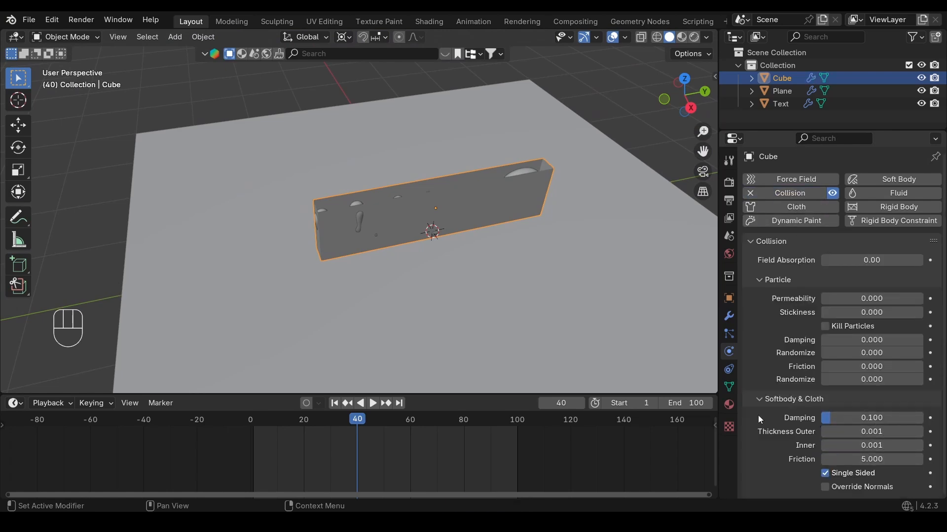
key(ctrl+s)
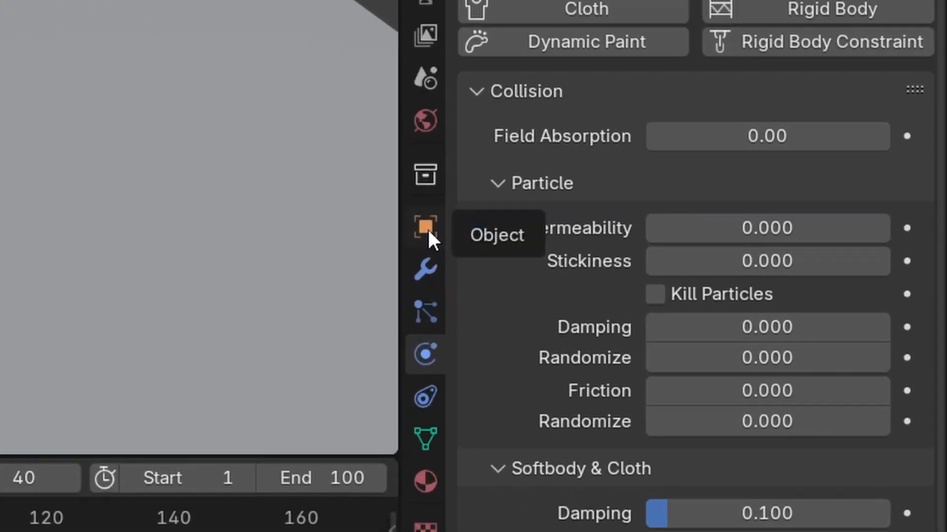
Set the box's viewport Display As option to Wire so the letters inside can be seen.
click(730, 300)
scroll(539, 321, down, 3)
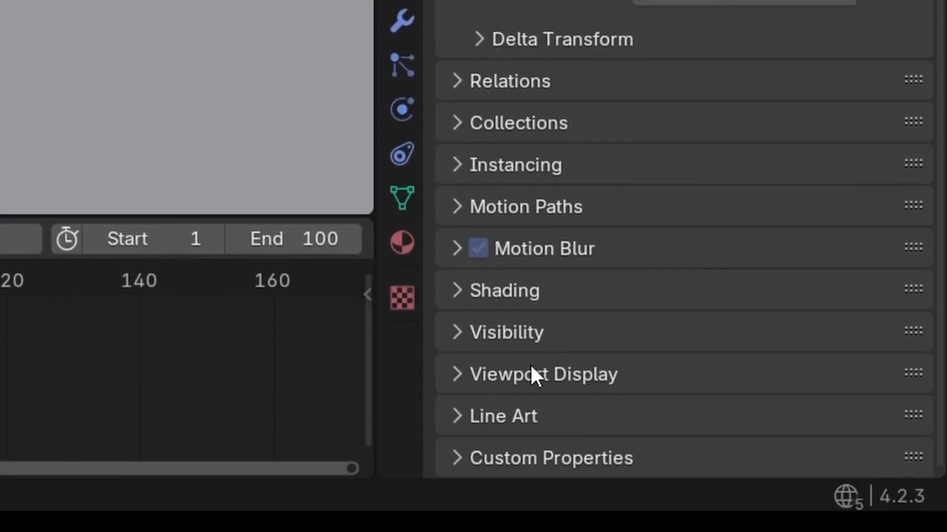
click(534, 375)
scroll(606, 127, down, 8)
scroll(610, 139, down, 3)
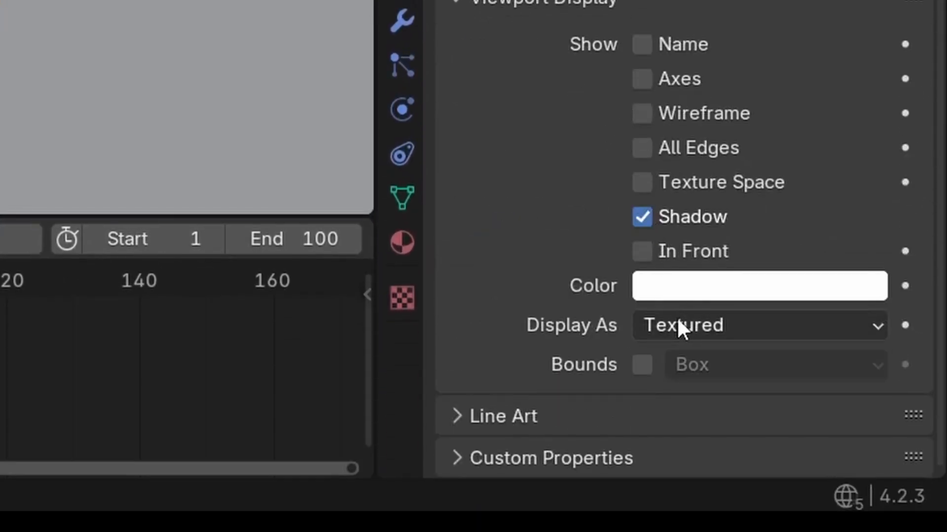
click(696, 326)
click(688, 390)
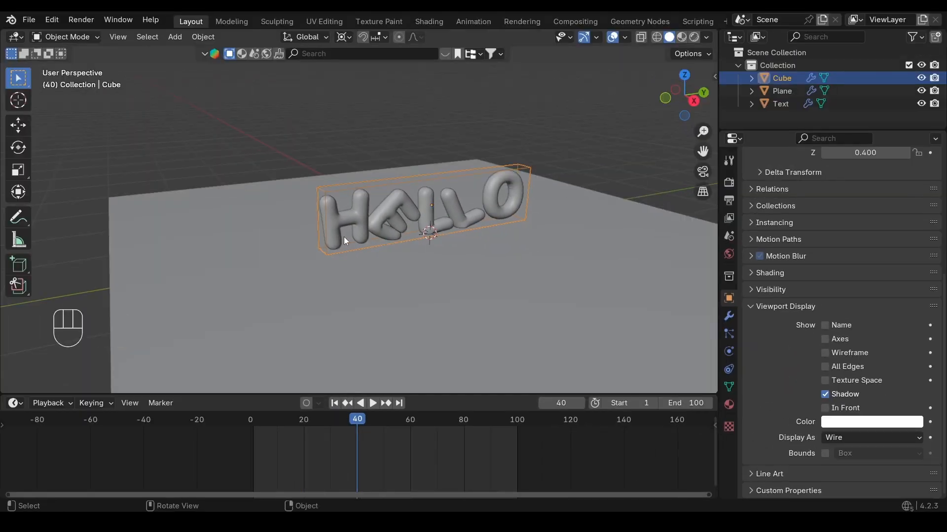
Save the file and play back the baked letter simulation in the right orthographic view.
alt+middle_drag(344, 236, 406, 223)
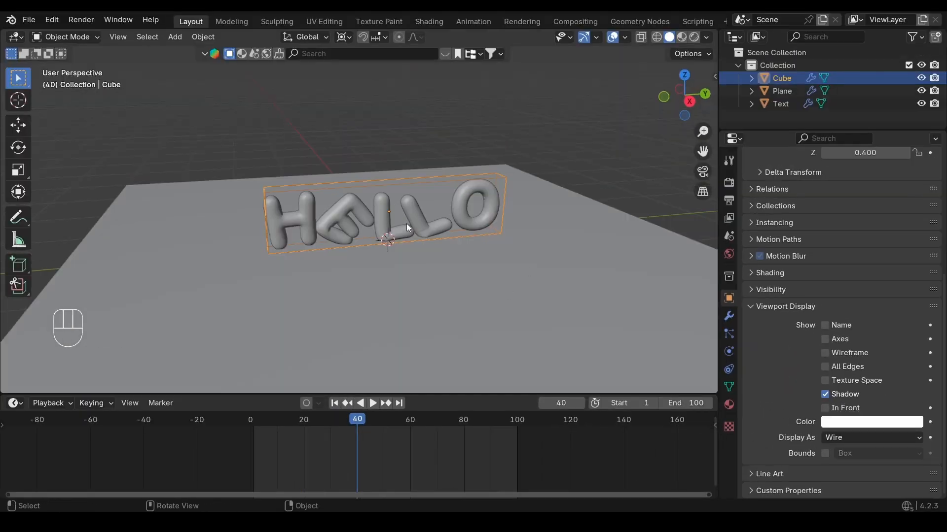
key(ctrl+s)
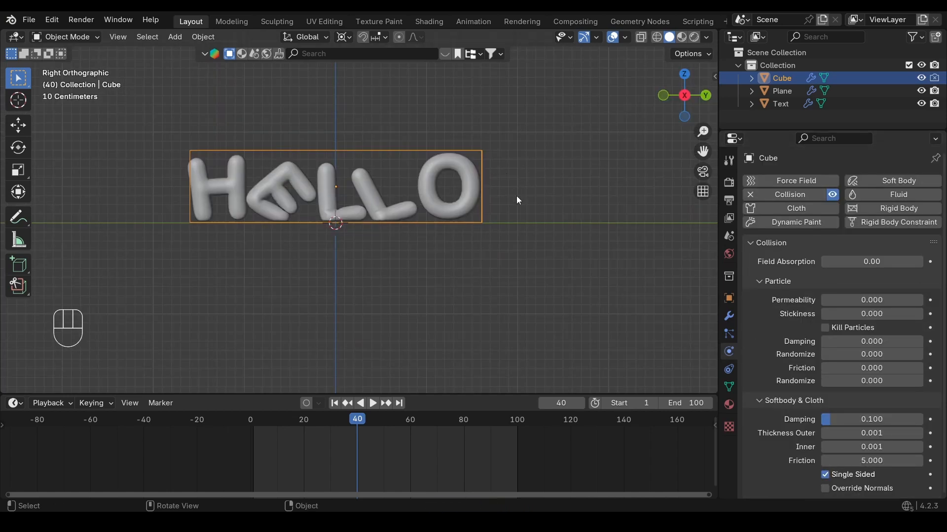
key(space)
key(space)
key(space)
key(space)
key(space)
key(space)
key(space)
scroll(490, 283, up, 2)
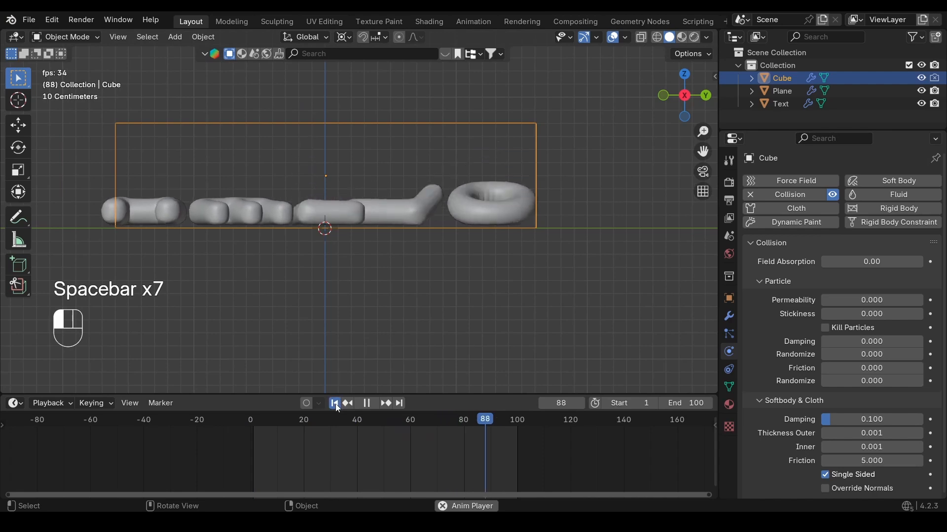
key(space)
Delete the HELLO text's cloth bake and set its cloth Pressure to 125.
click(440, 194)
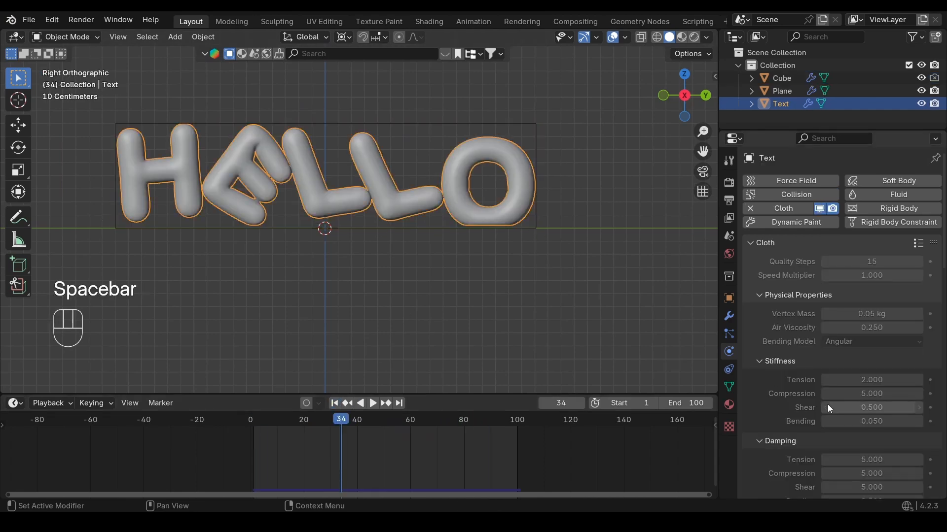
scroll(778, 374, down, 6)
scroll(784, 390, down, 5)
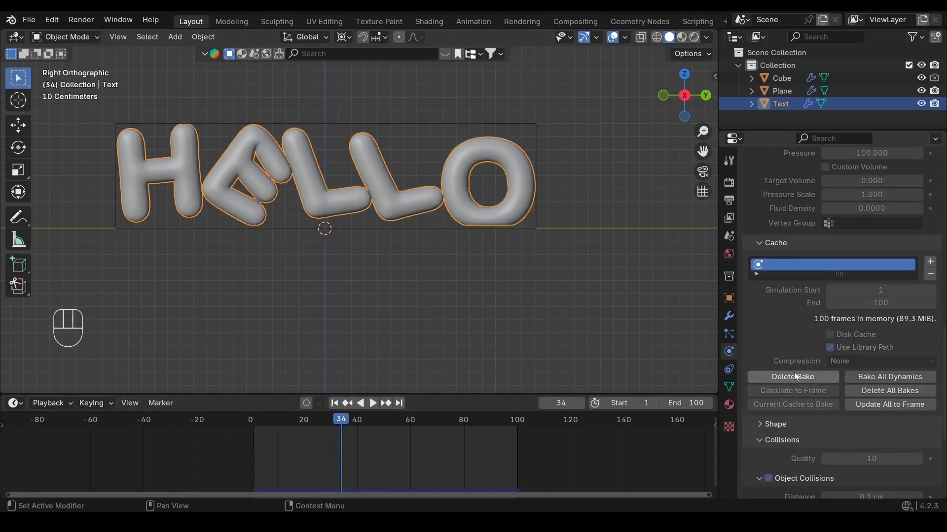
scroll(872, 284, up, 5)
double_click(873, 284)
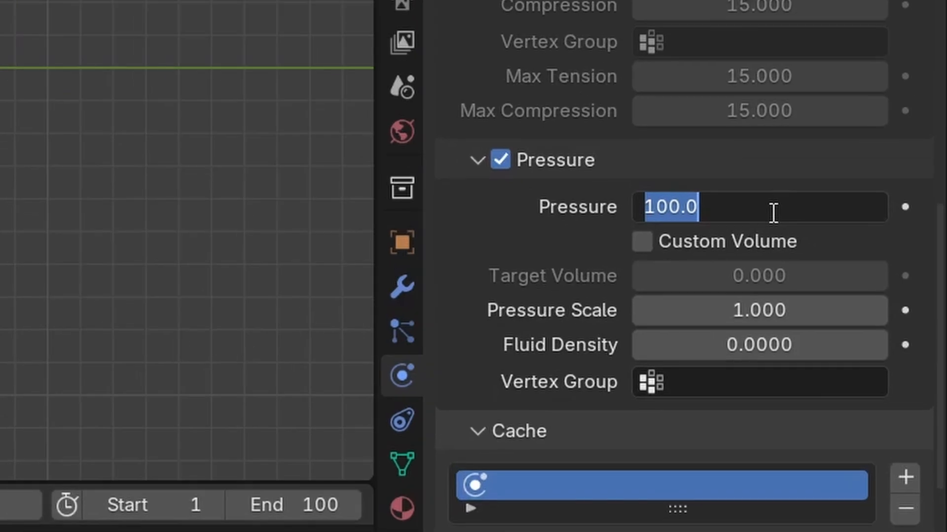
text(150)
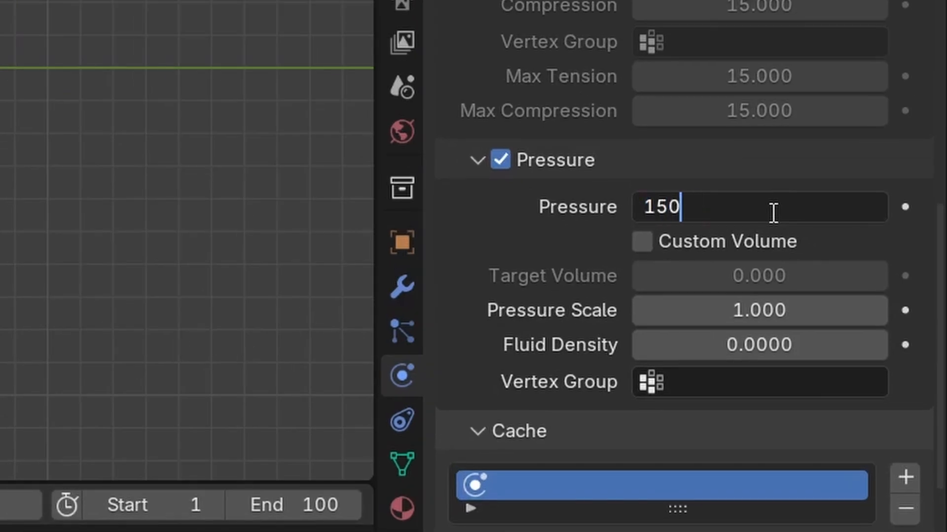
key(Return)
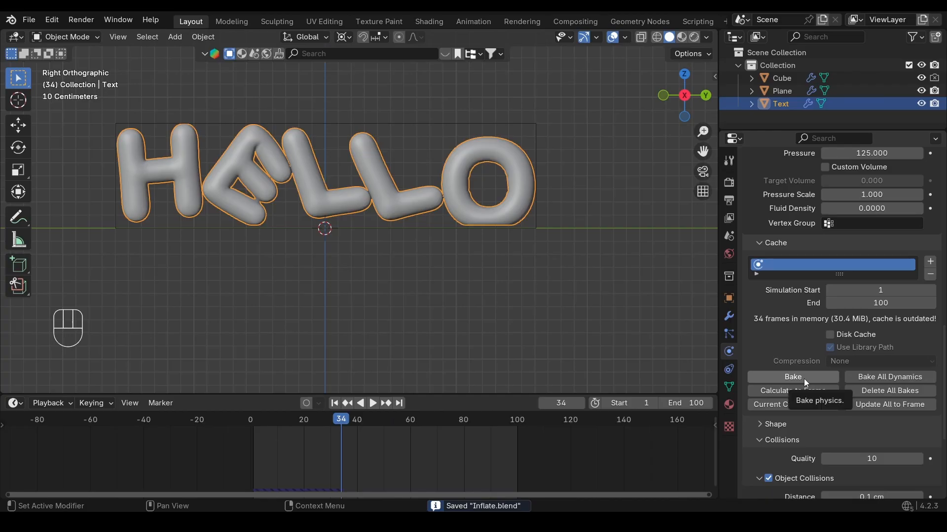
Bake the text's cloth simulation again and replay it from frame 1 to check the inflated letters.
click(804, 379)
key(space)
key(space)
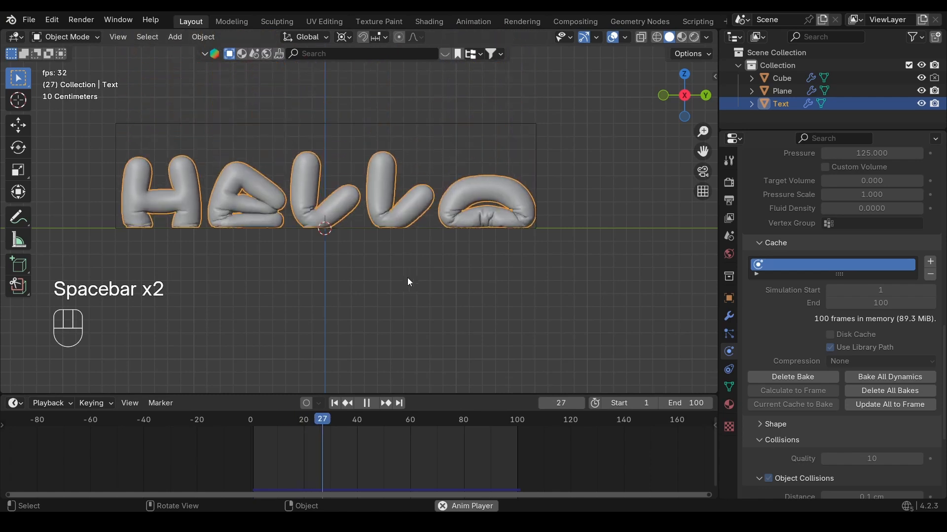
key(space)
key(space)
key(space)
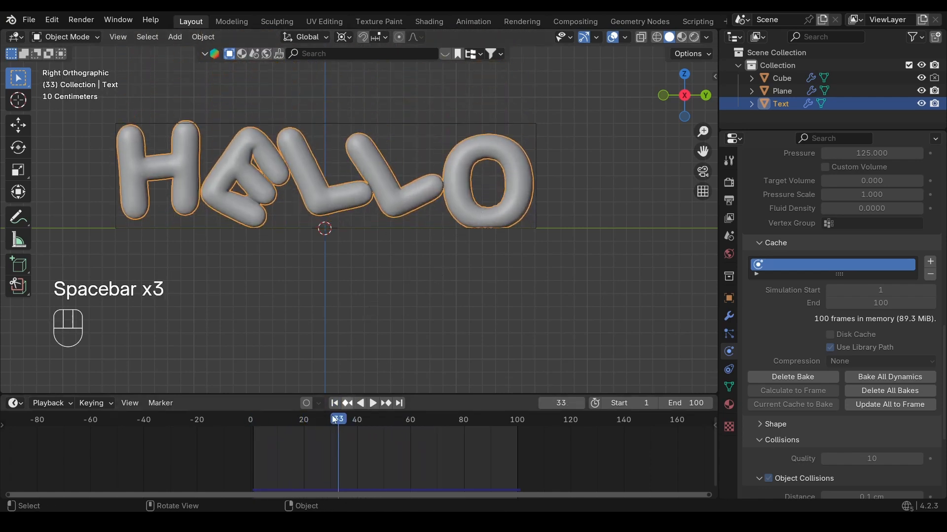
click(337, 407)
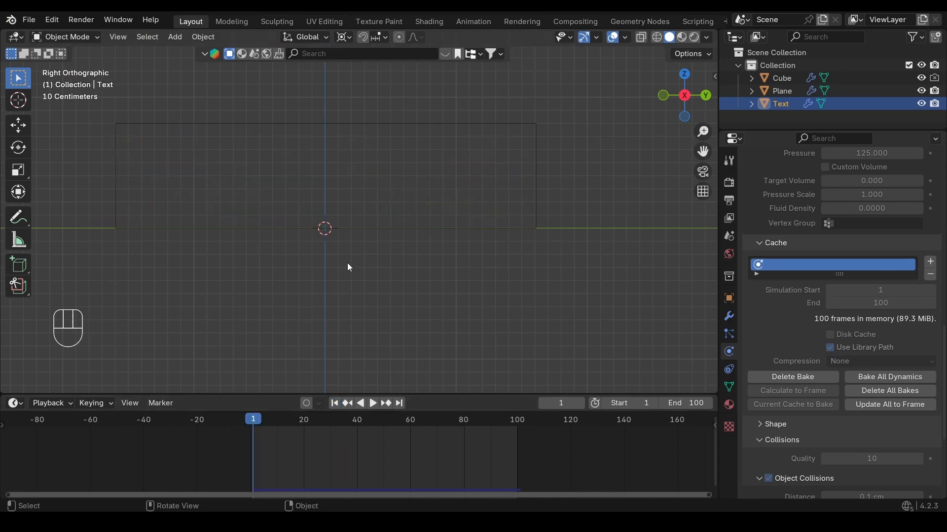
scroll(347, 263, up, 3)
key(space)
scroll(385, 285, down, 3)
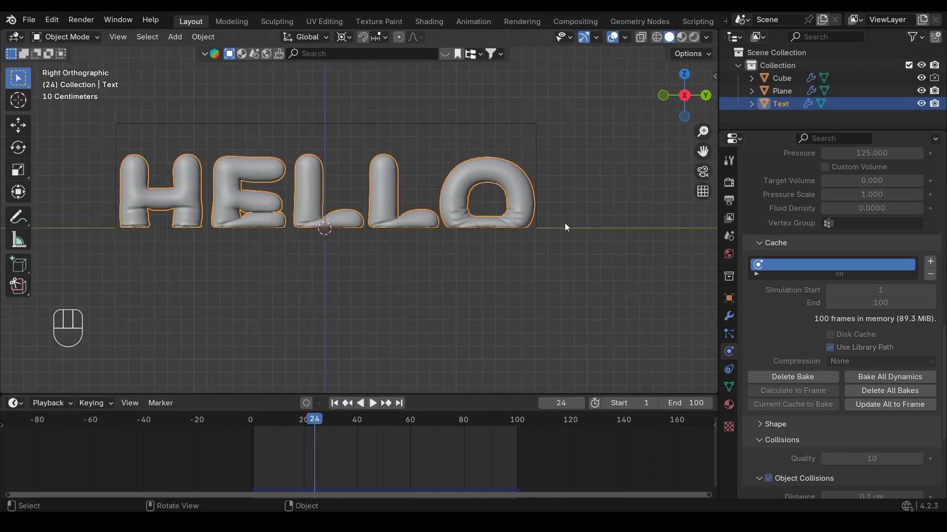
Select the collision plane and play the simulation to check how the letters rest on it.
click(564, 224)
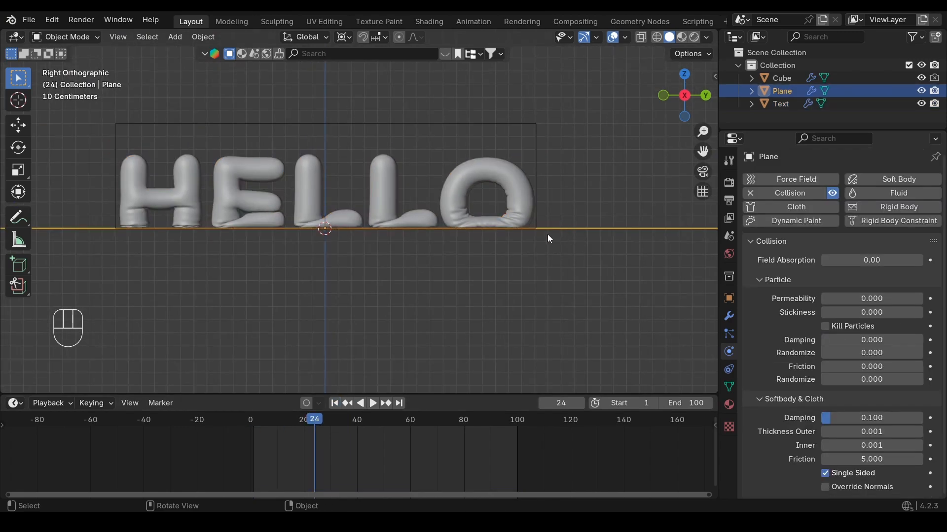
scroll(525, 236, up, 1)
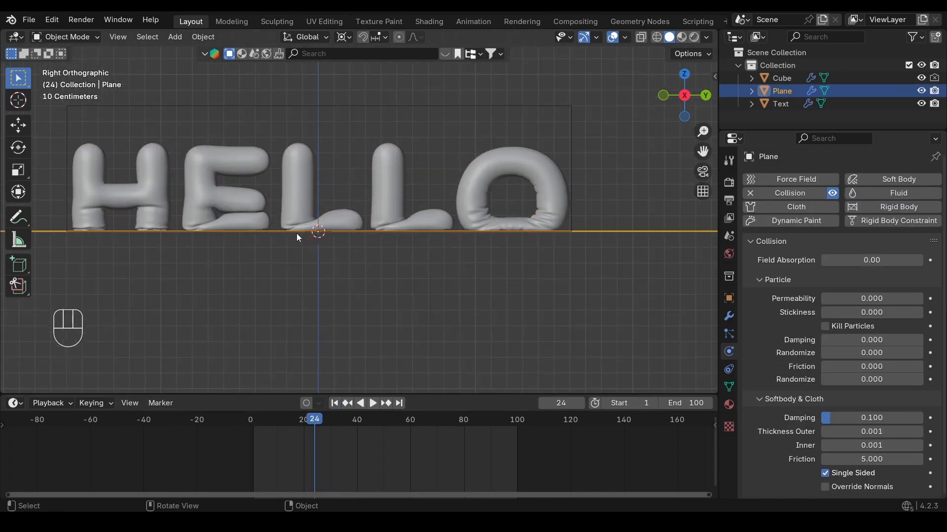
key(space)
key(space)
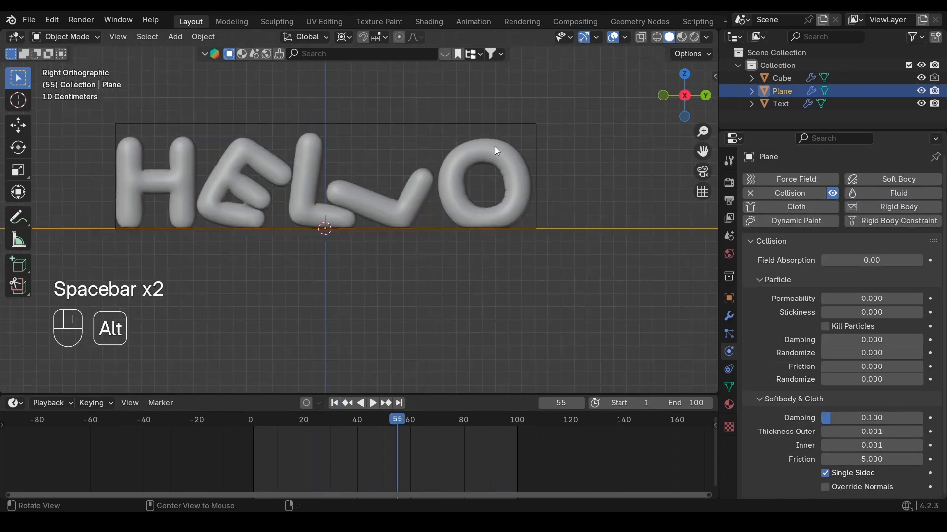
Play the simulation in the top and right views to check that the letters stay inside the box.
alt+drag(495, 146, 530, 164)
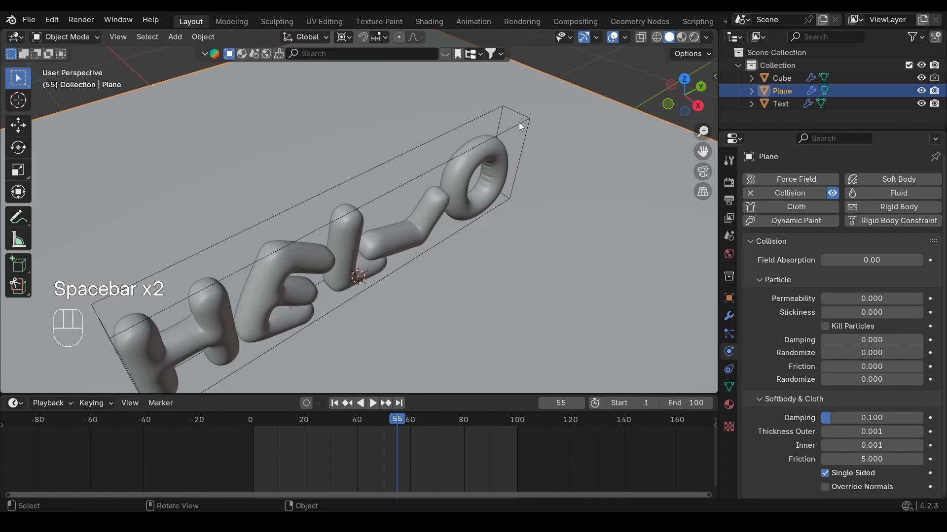
click(685, 80)
key(space)
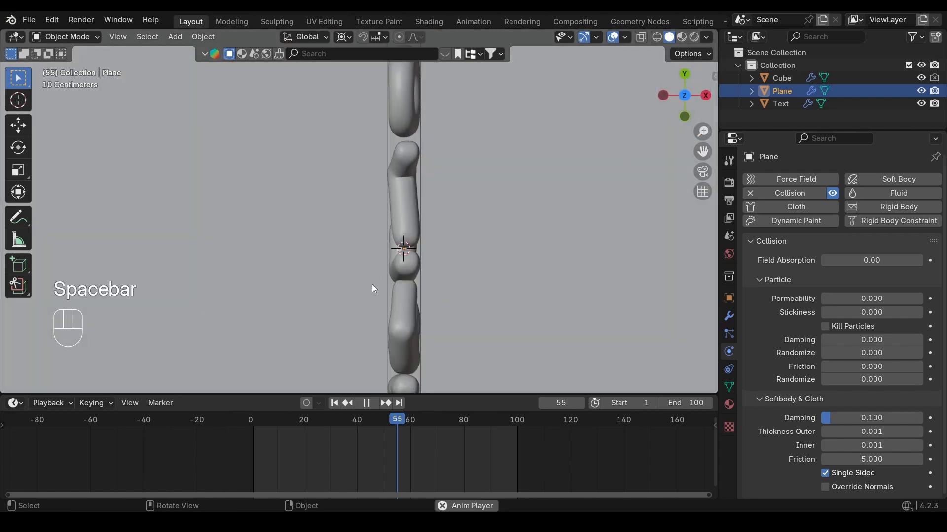
scroll(369, 292, down, 4)
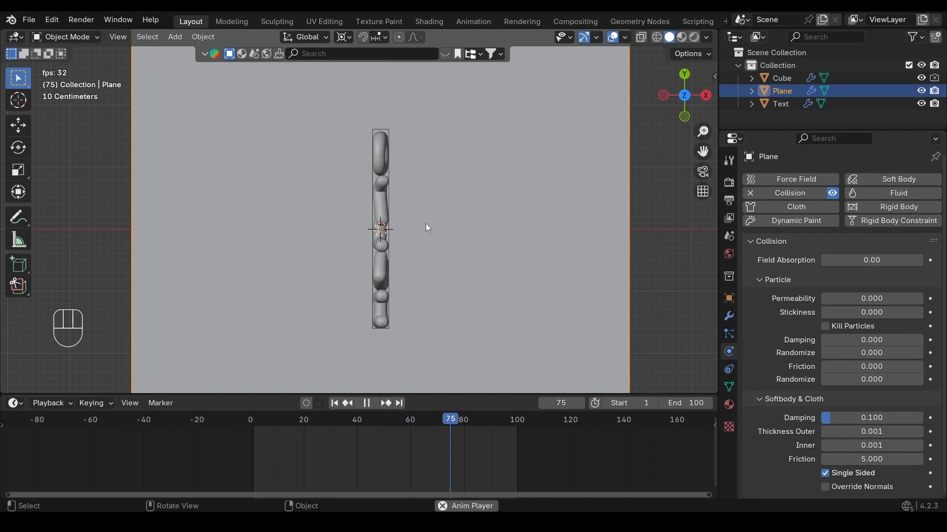
key(space)
click(706, 96)
key(space)
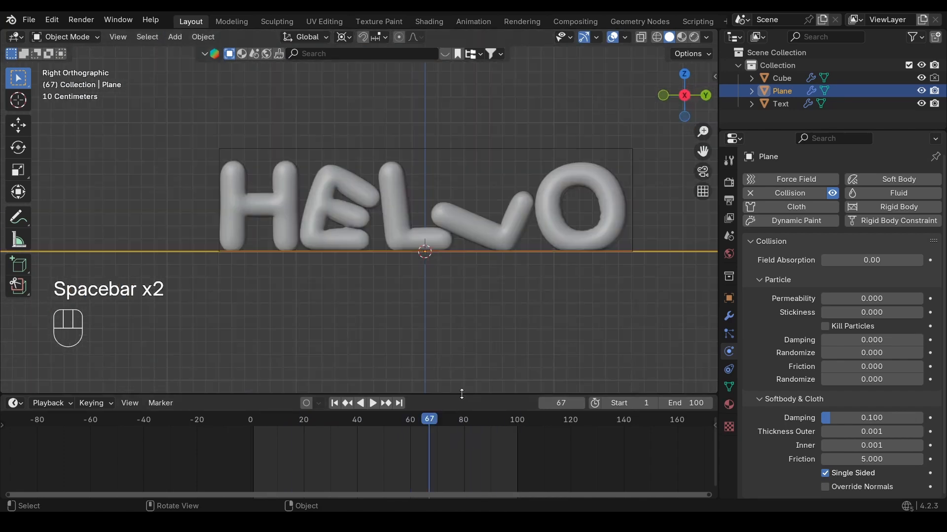
Replace the timeline with an enlarged Shader Editor without its sidebar, and switch the viewport to Material Preview.
drag(461, 396, 456, 258)
click(16, 267)
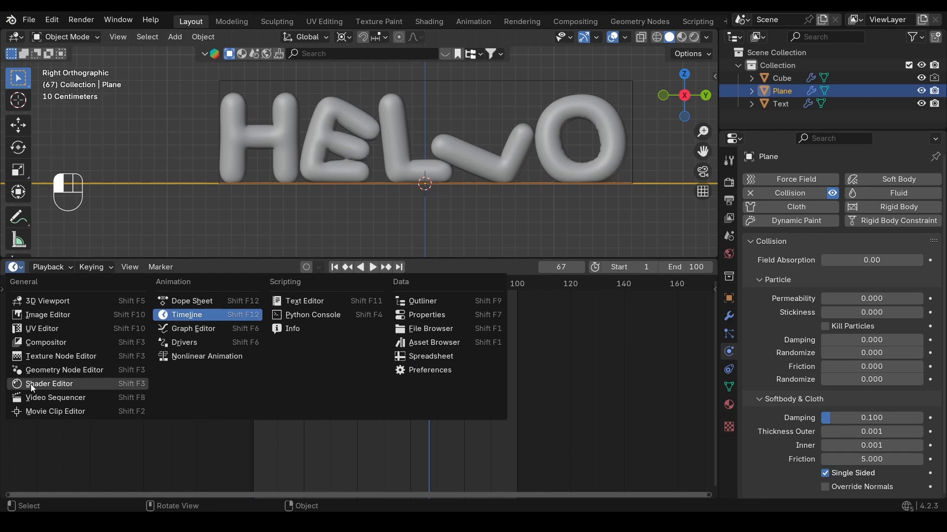
click(30, 383)
key(n)
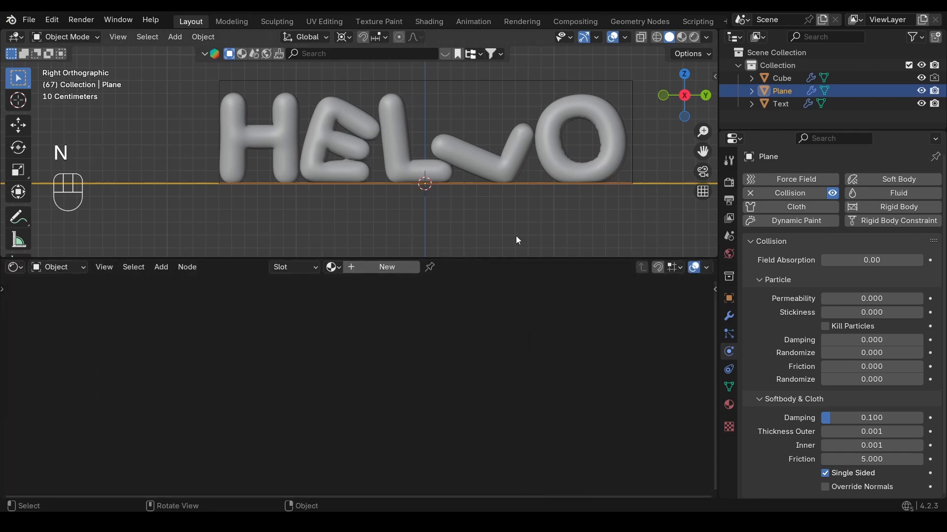
click(682, 37)
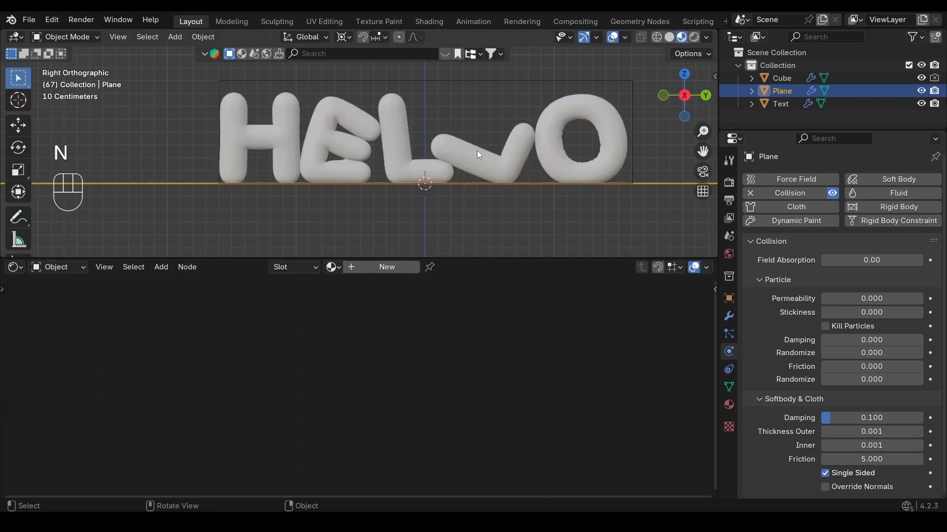
Add a new material to the HELLO text.
click(395, 159)
click(387, 267)
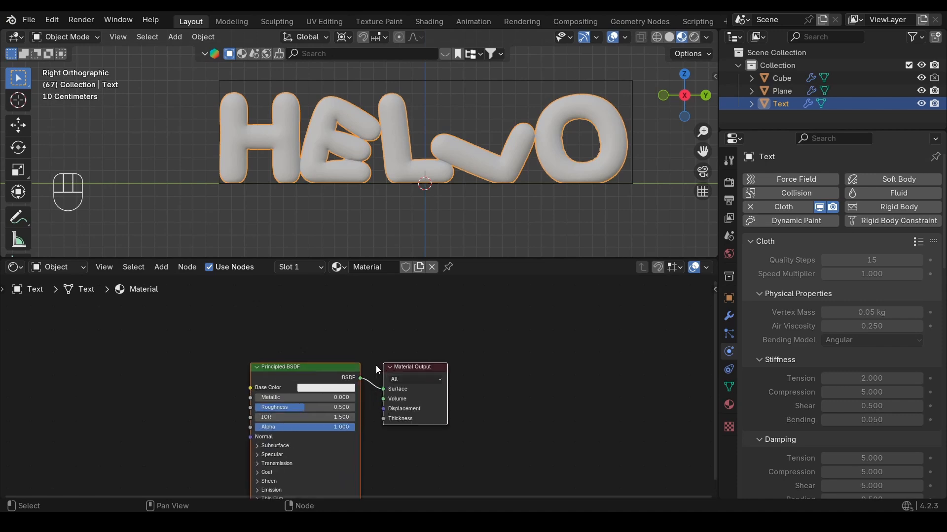
shift+middle_drag(376, 365, 432, 304)
scroll(432, 311, up, 3)
Set the text material's Base Color to a hot pink with Saturation and Value at 1.000.
click(394, 311)
click(432, 209)
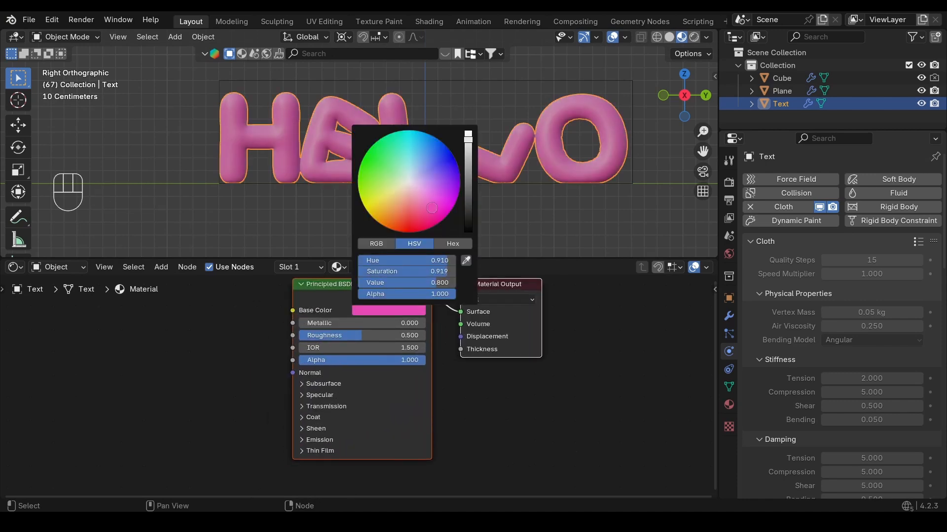
drag(468, 139, 468, 130)
mouse_move(432, 208)
mouse_down()
mouse_move(445, 217)
mouse_move(433, 227)
mouse_move(446, 216)
mouse_up()
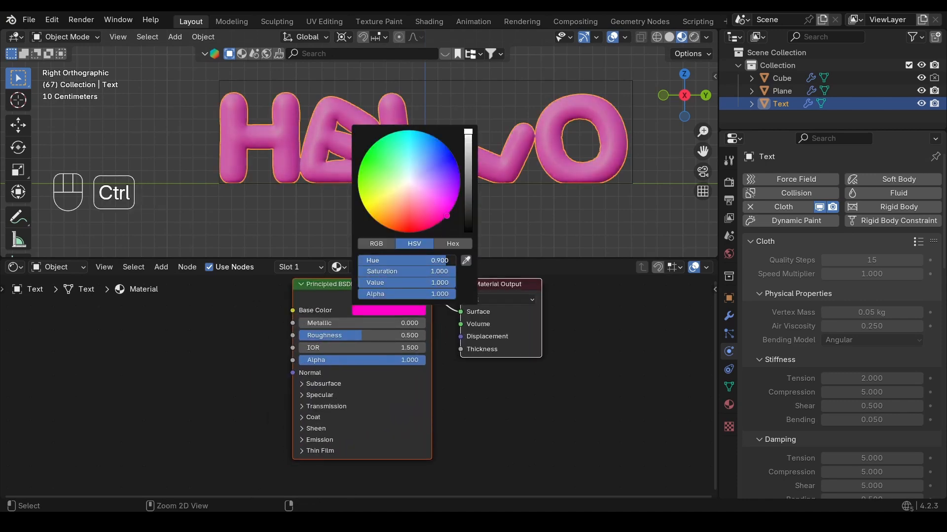
drag(445, 260, 449, 260)
click(419, 222)
Save the file and set the text material's Roughness to 0.300.
scroll(419, 222, up, 3)
key(ctrl+s)
ctrl+drag(362, 336, 336, 336)
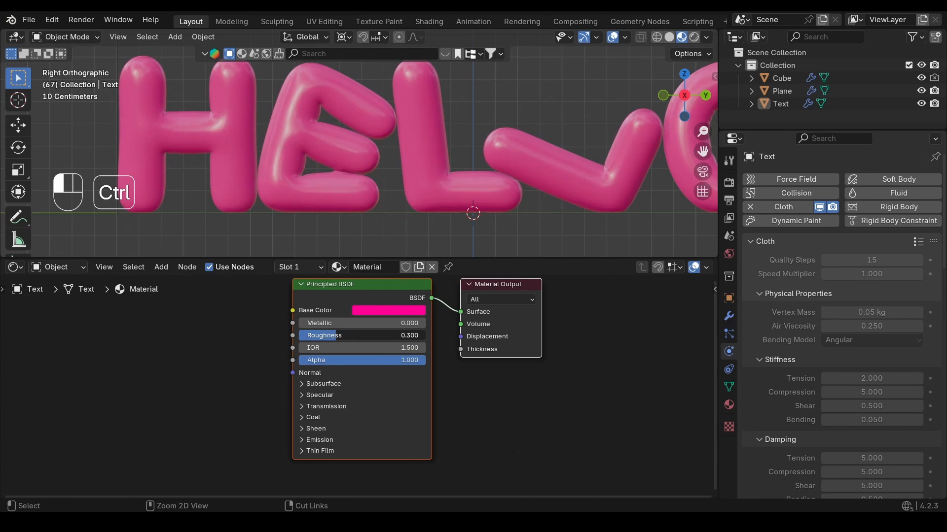